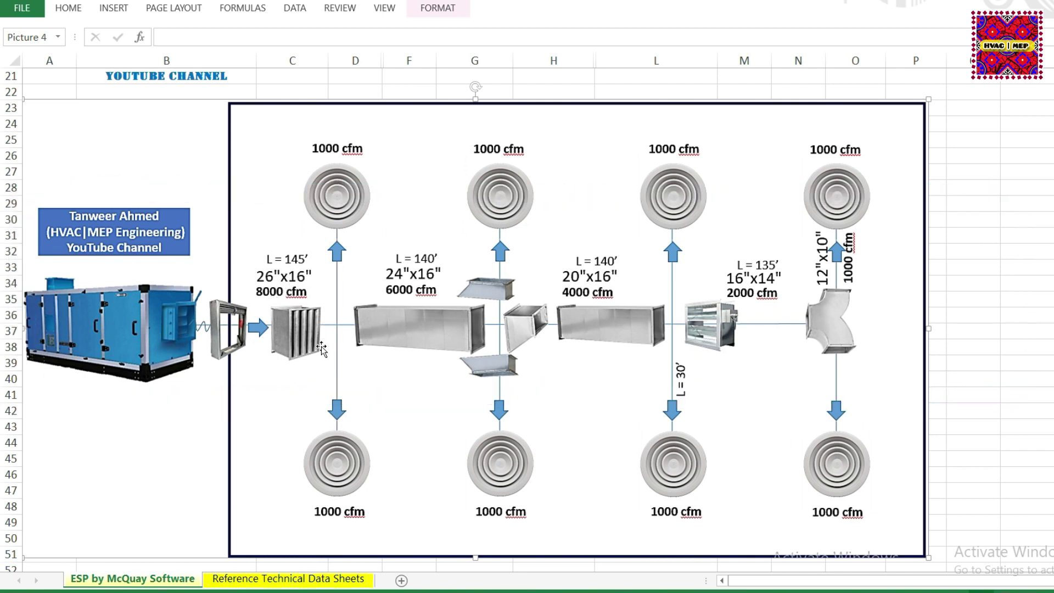
- Scroll through the ESP table rows and totals, ending at the title and column headings
scroll(299, 297, up, 5)
scroll(251, 336, up, 2)
scroll(250, 337, down, 1)
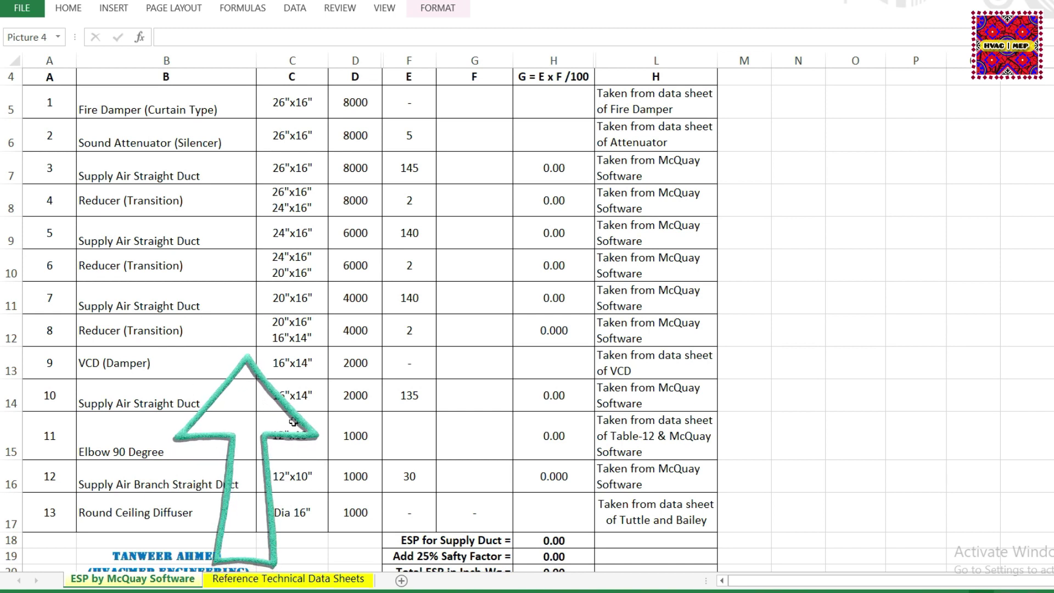
scroll(191, 402, up, 1)
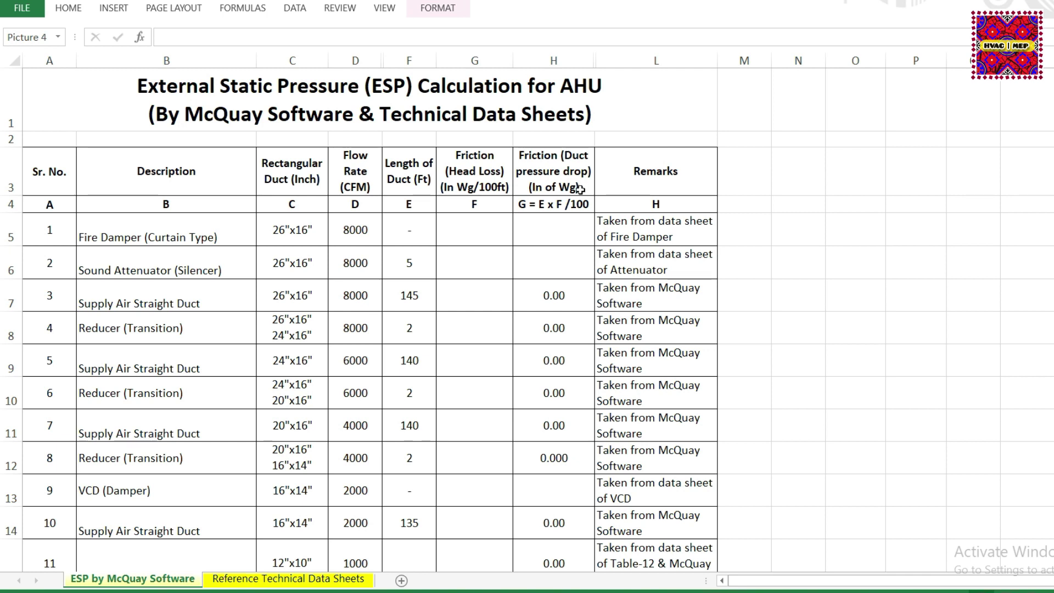
scroll(579, 188, down, 4)
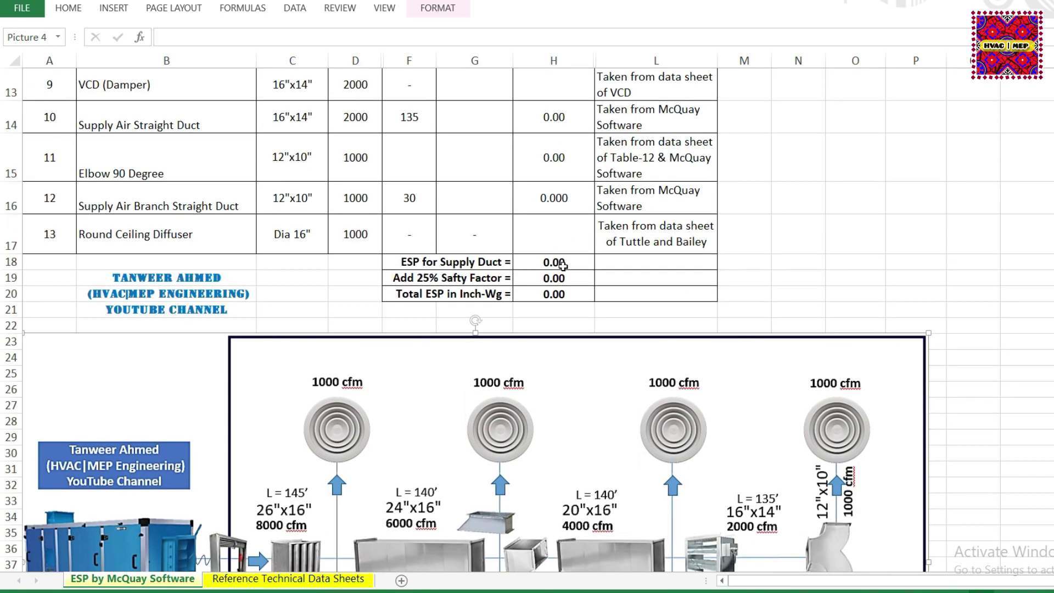
scroll(563, 266, up, 4)
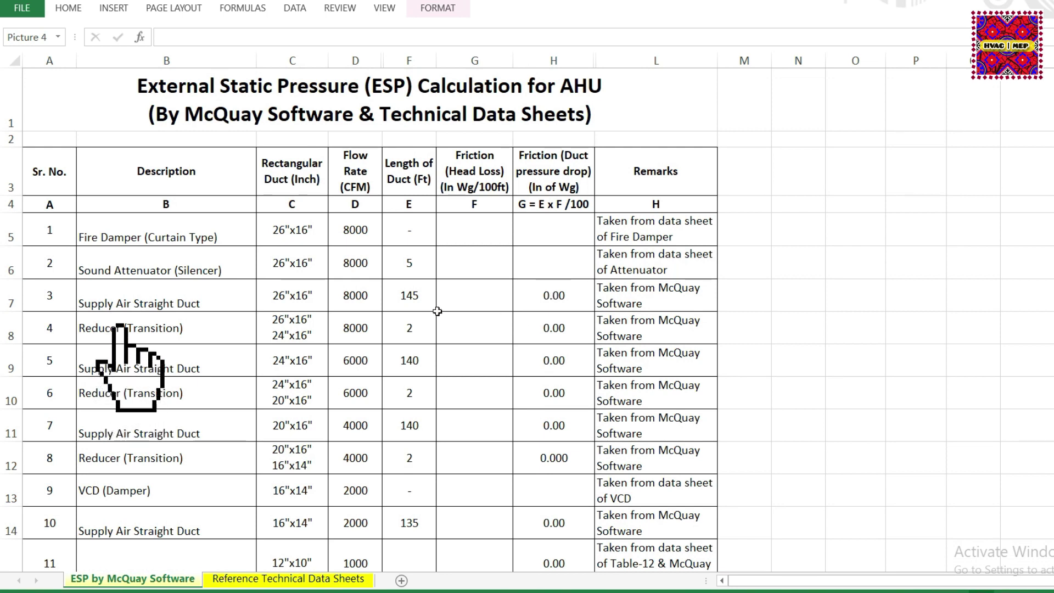
scroll(552, 303, down, 1)
scroll(552, 302, down, 1)
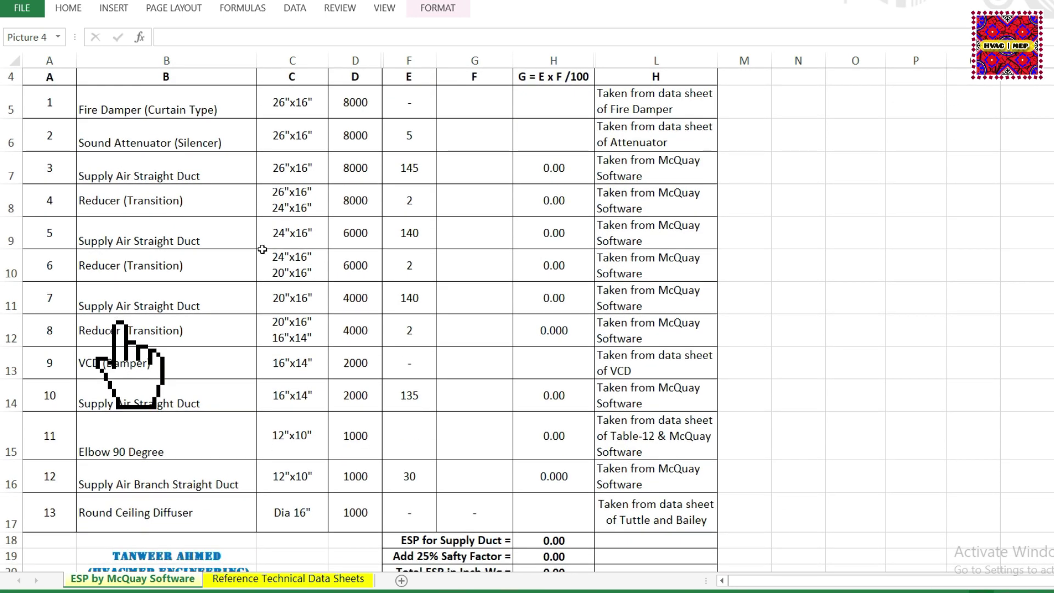
scroll(262, 249, up, 1)
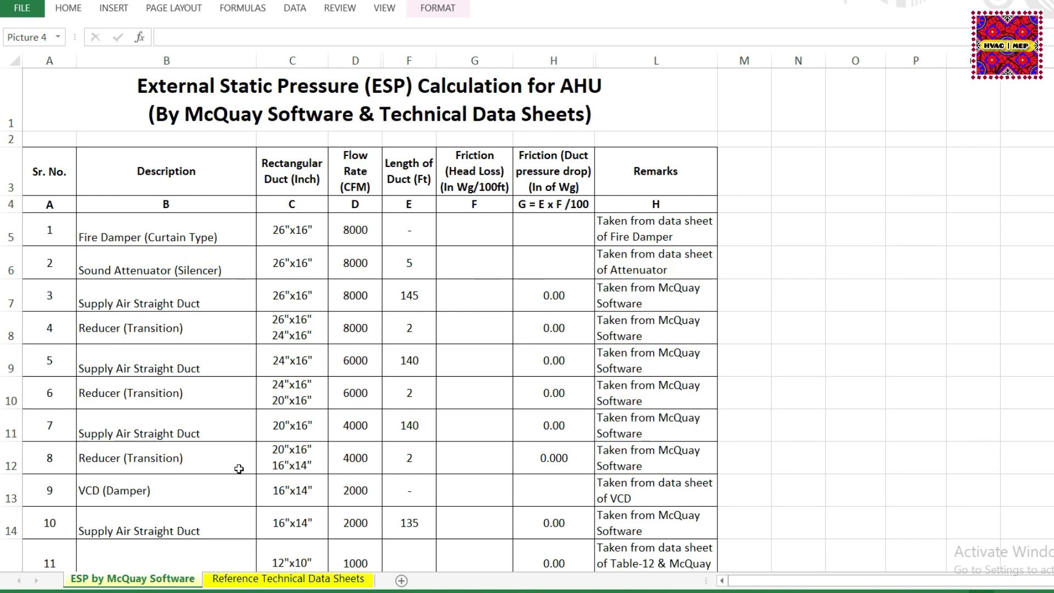
scroll(238, 440, down, 1)
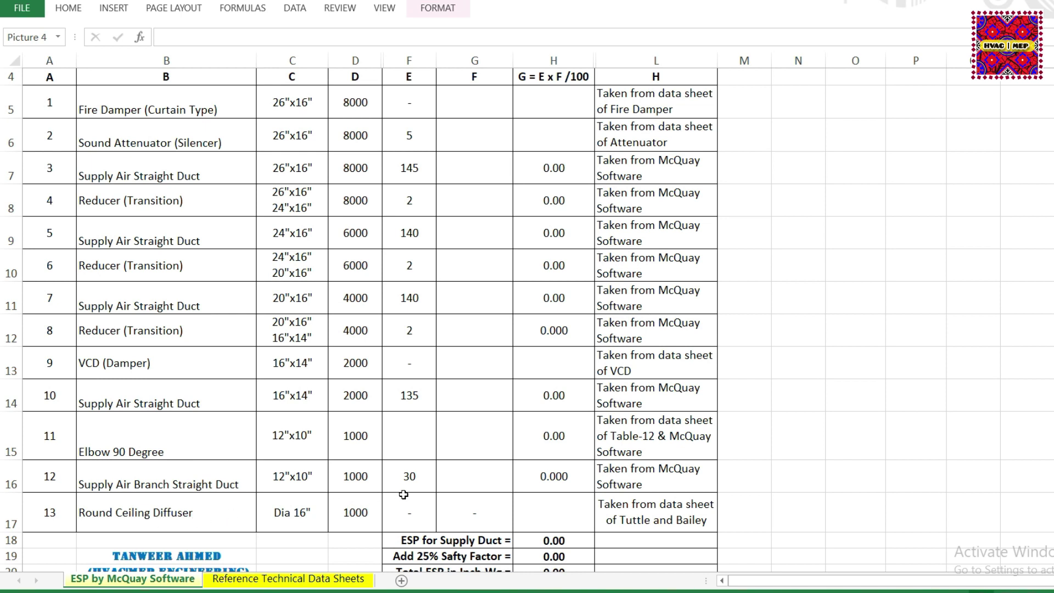
scroll(467, 481, up, 1)
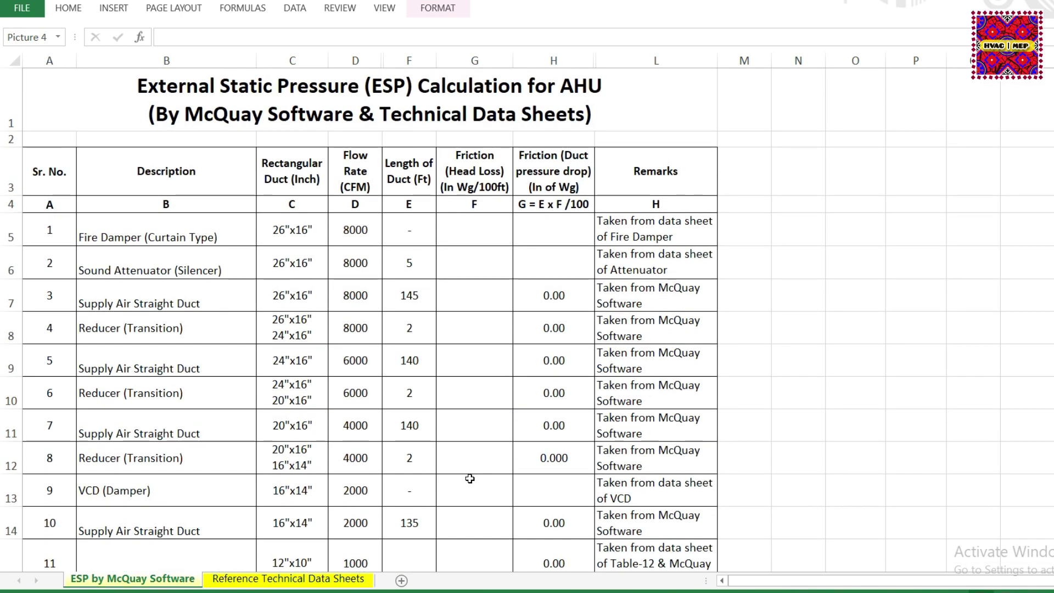
- In DuctSizer, size 8000 cfm of 55°F, 97% RH air in a 26x16 duct, giving 0.507 head loss
key(Escape)
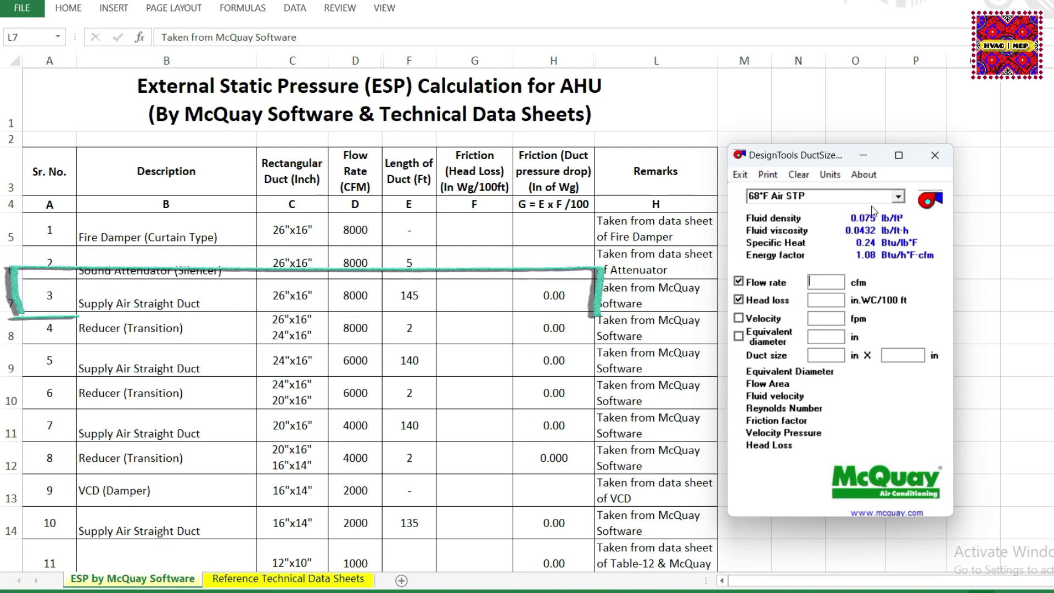
click(898, 196)
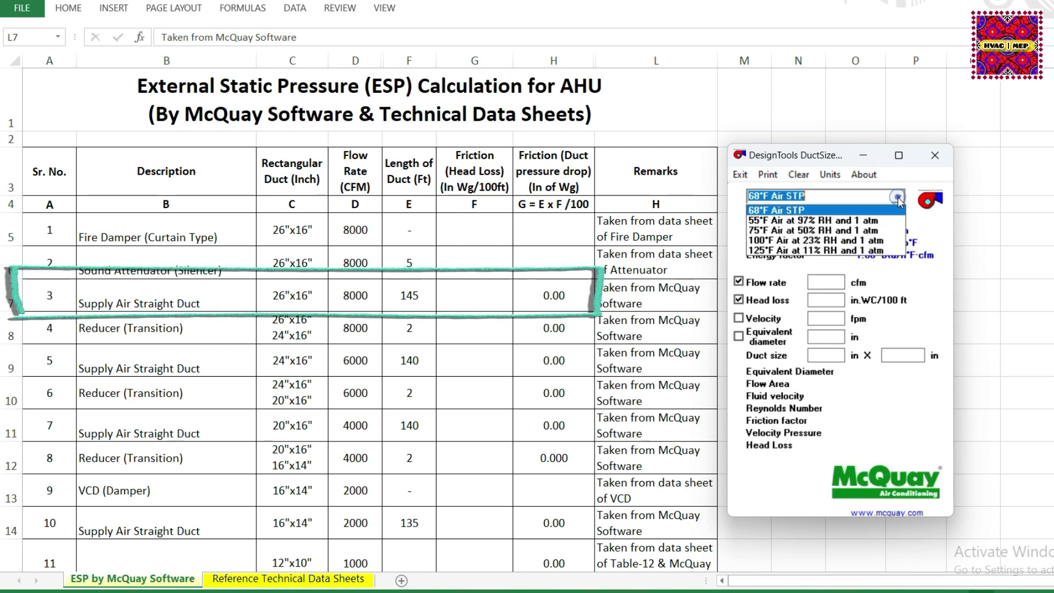
click(867, 220)
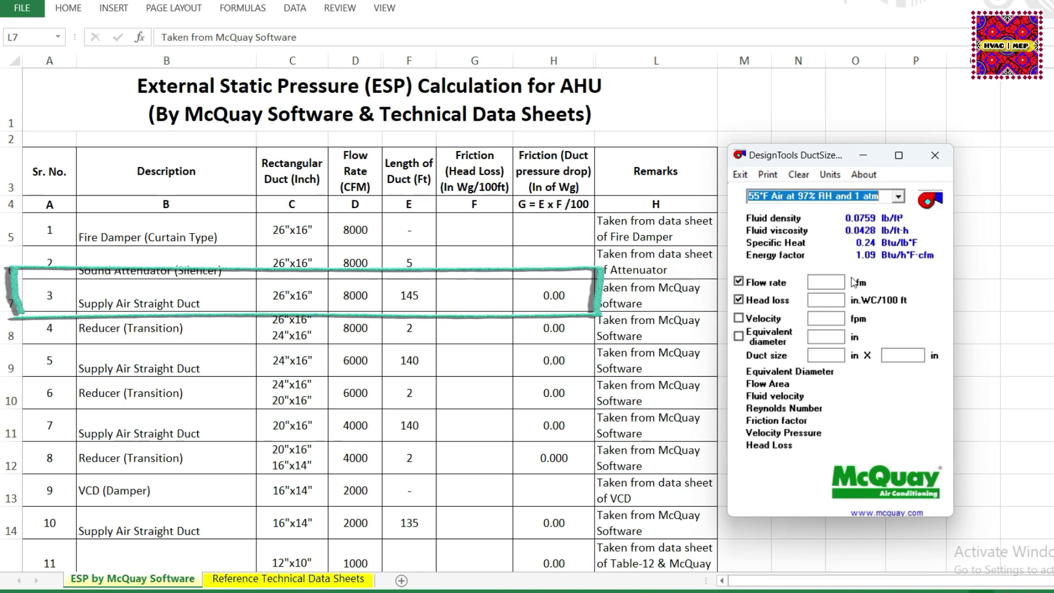
click(832, 283)
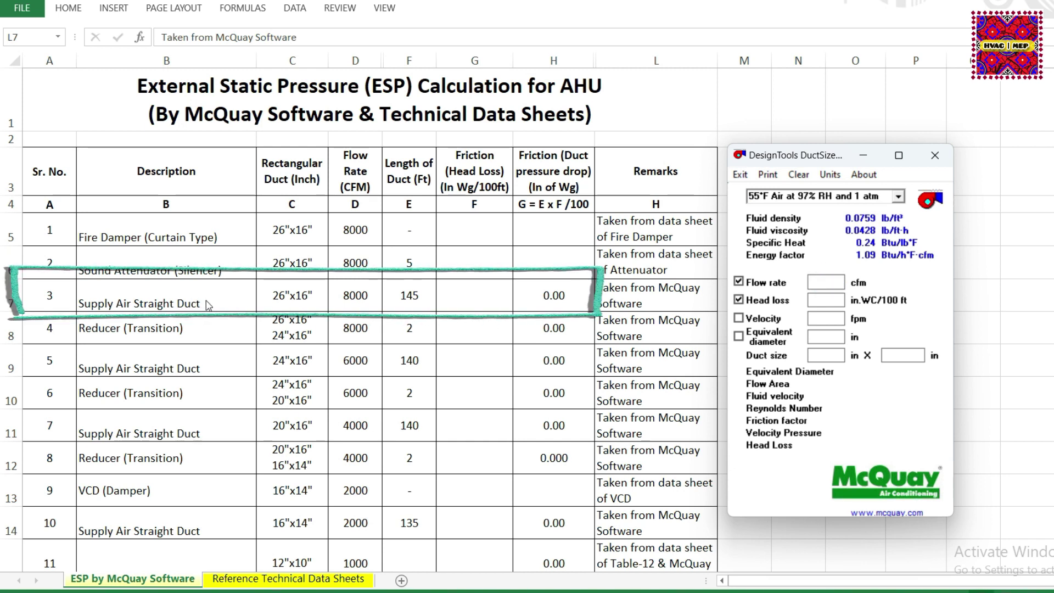
click(359, 297)
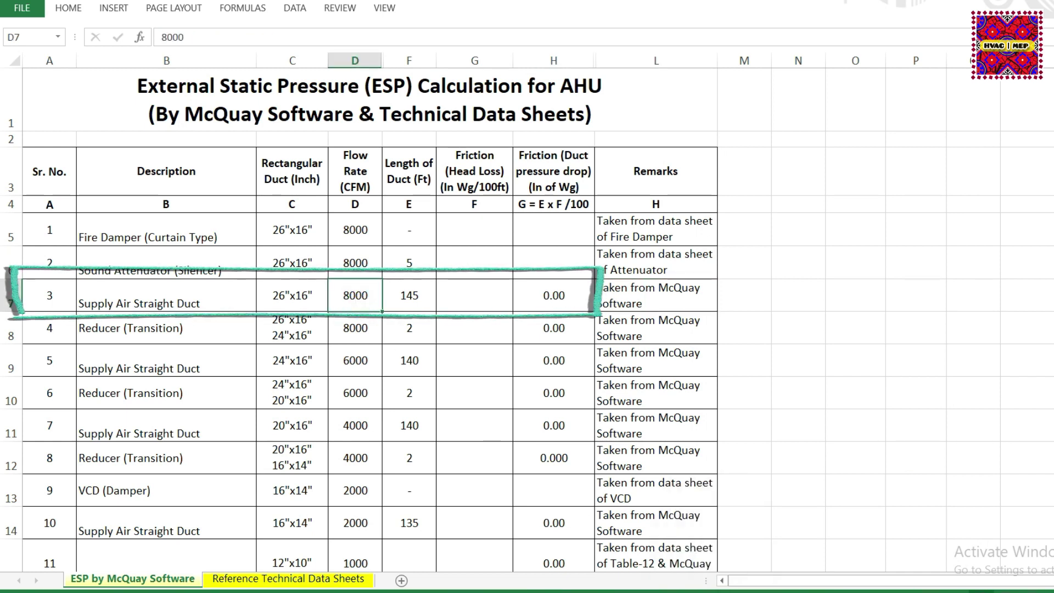
key(alt+Tab)
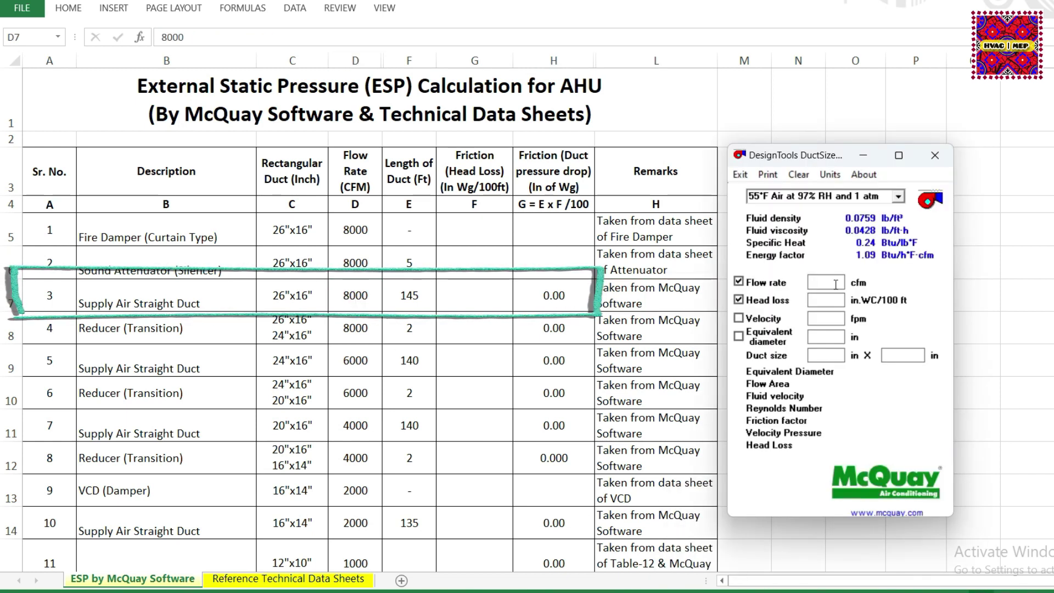
text(8000)
click(829, 358)
text(26)
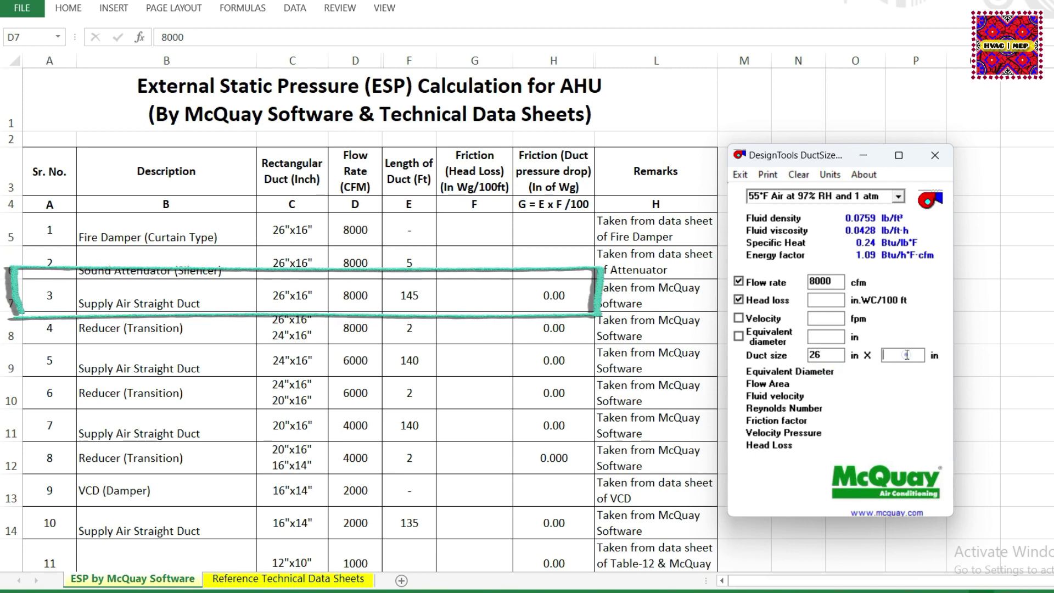
text(16)
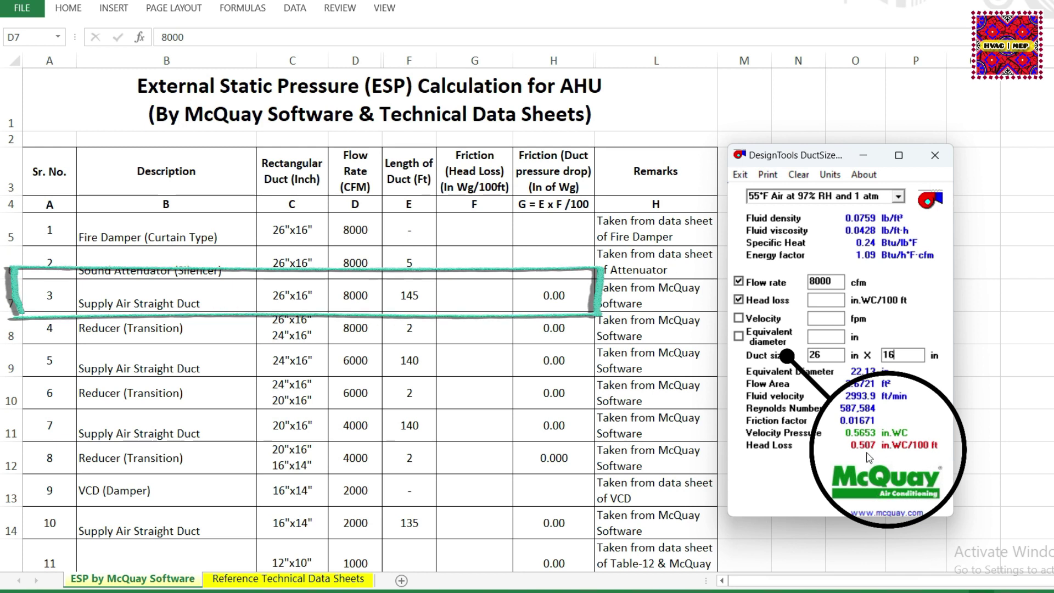
- Enter 0.507 as the row 3 friction value in cell G7
click(461, 300)
click(470, 294)
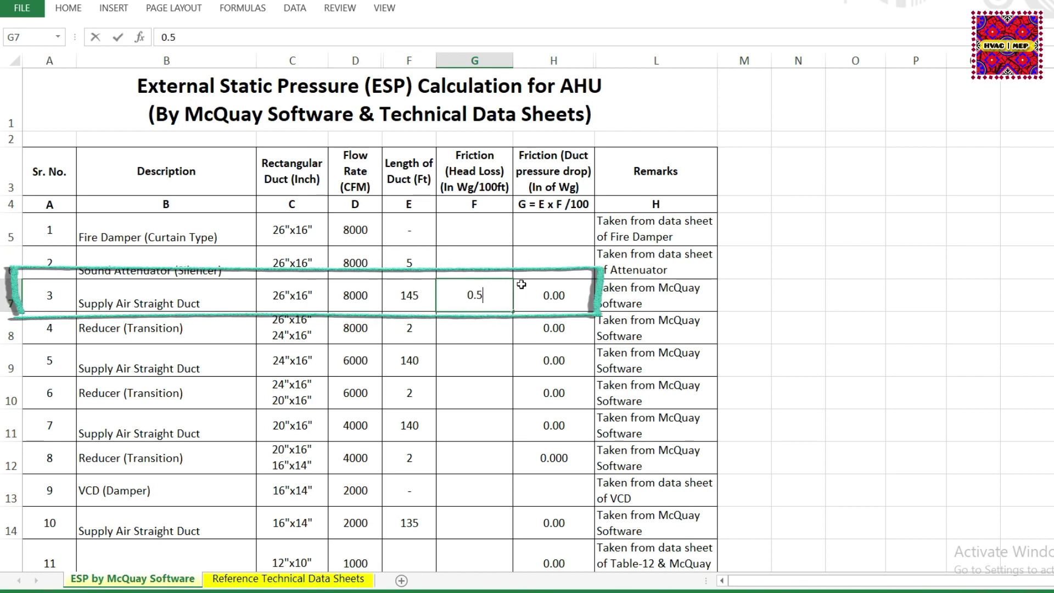
click(471, 334)
click(577, 302)
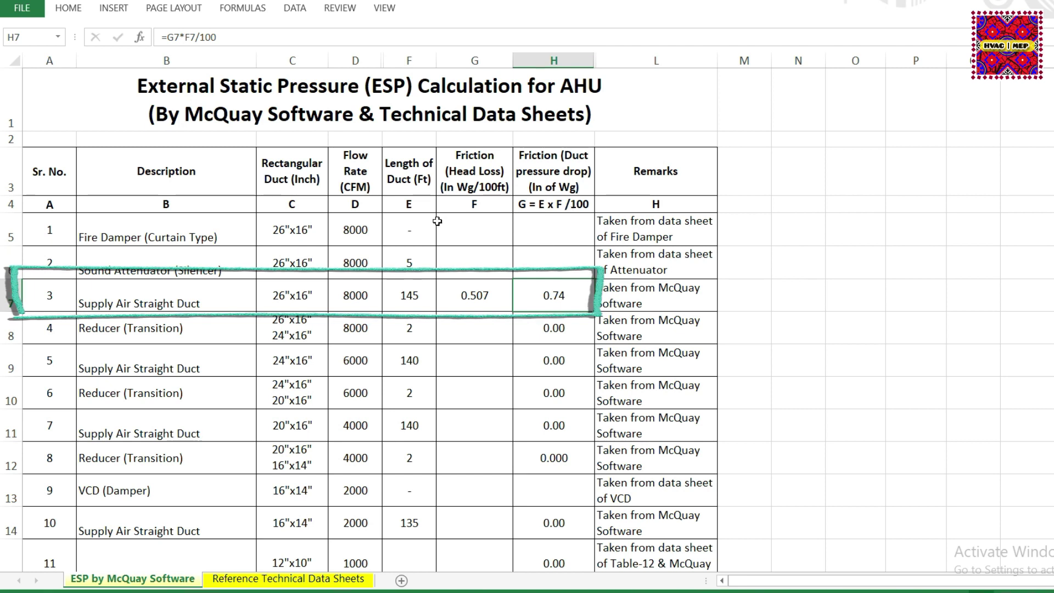
click(413, 295)
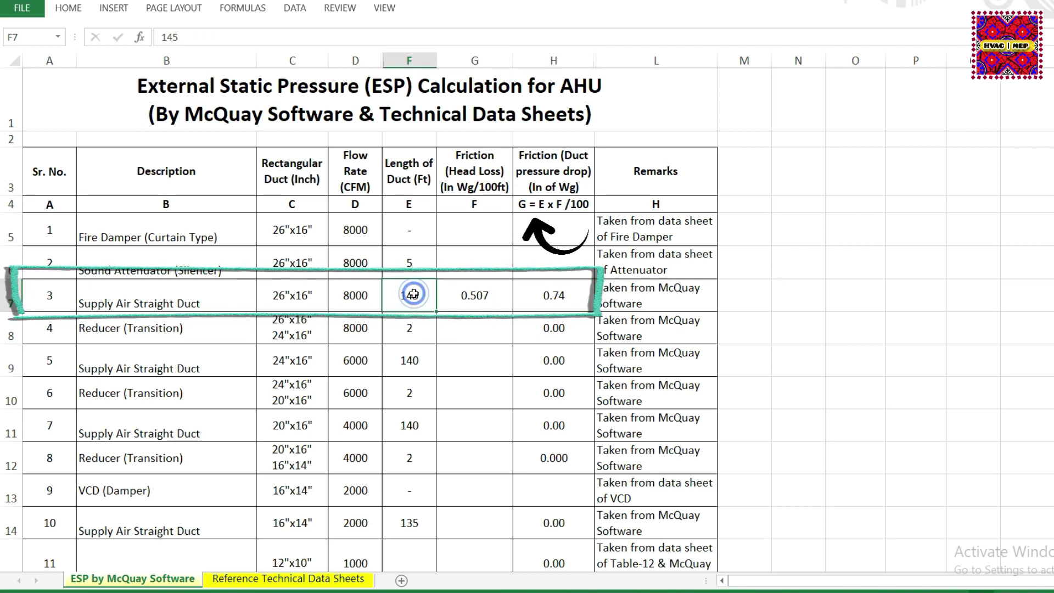
click(480, 293)
click(423, 296)
click(464, 296)
click(549, 297)
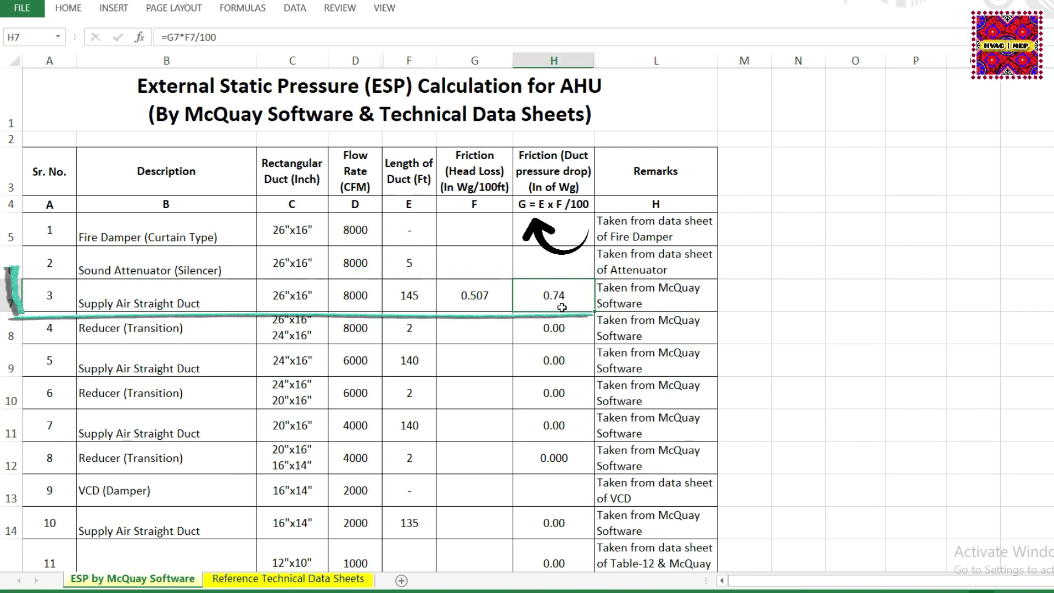
double_click(561, 291)
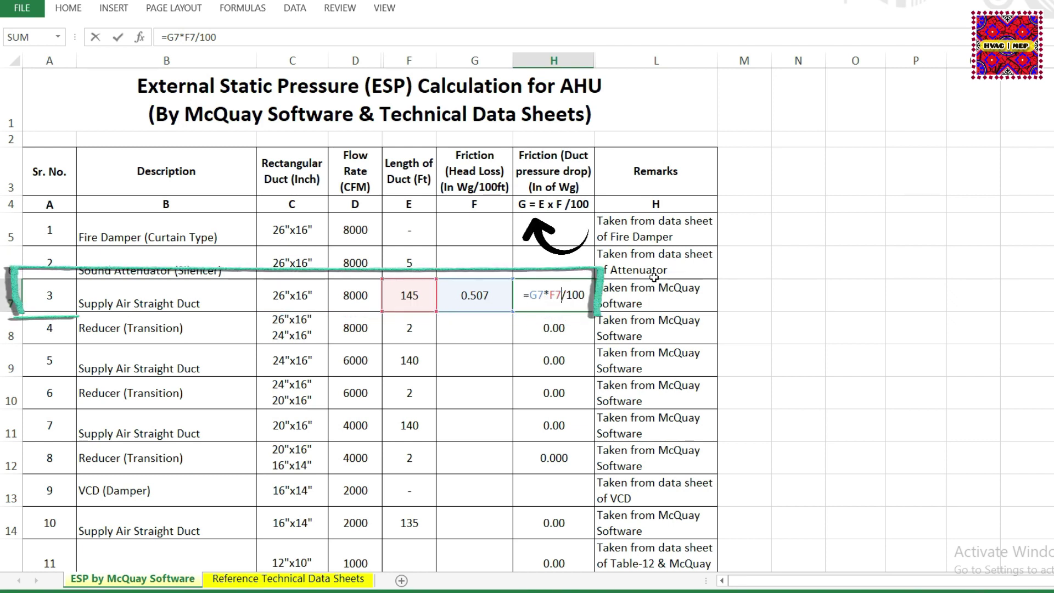
key(Return)
click(574, 301)
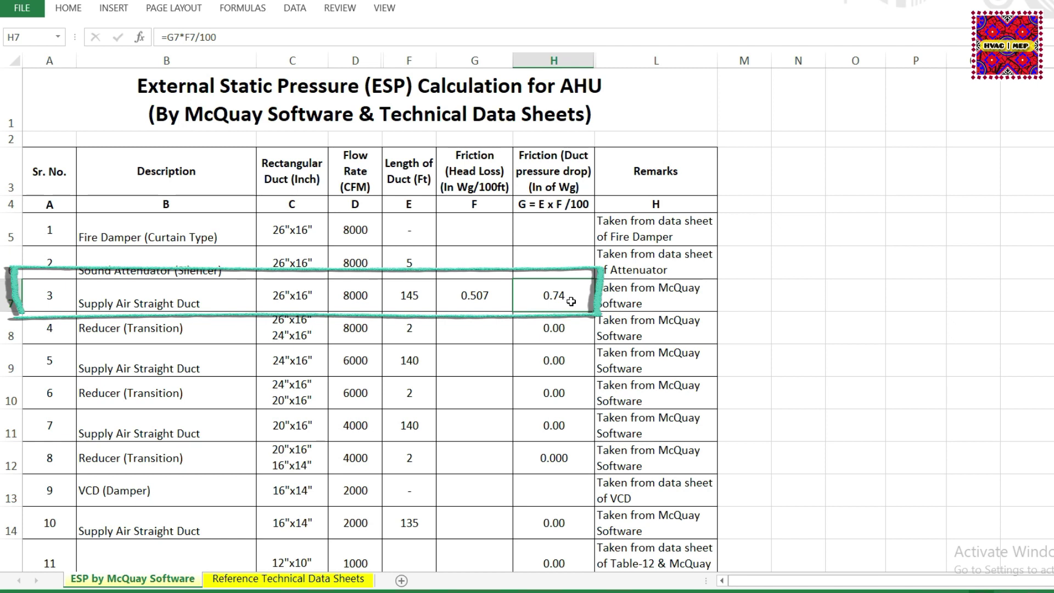
click(475, 332)
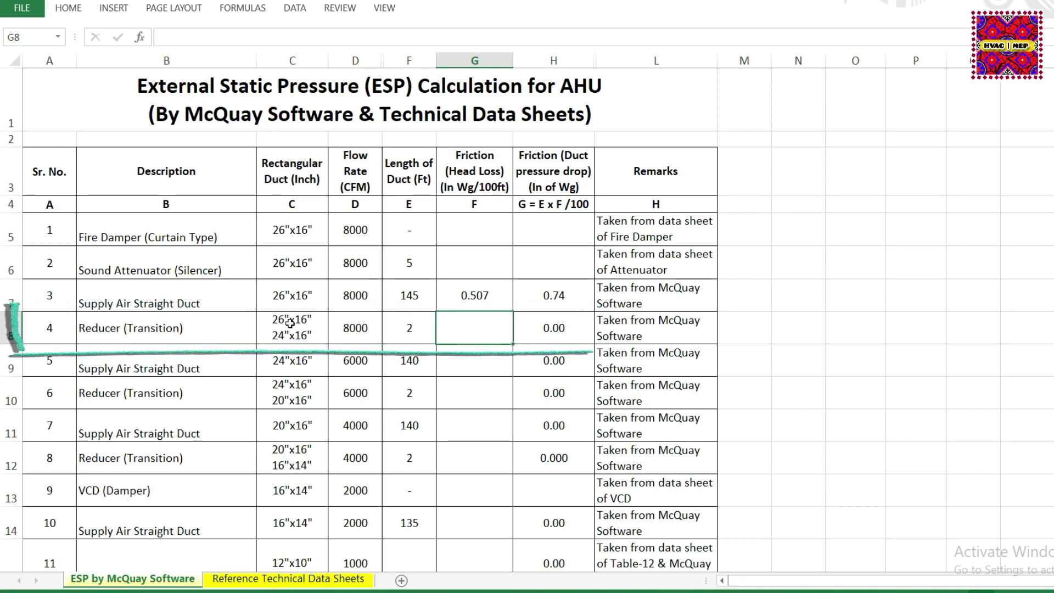
- Check the reducer's duct sizes in C8 and re-enter the 26 x 16 duct size in DuctSizer
click(307, 320)
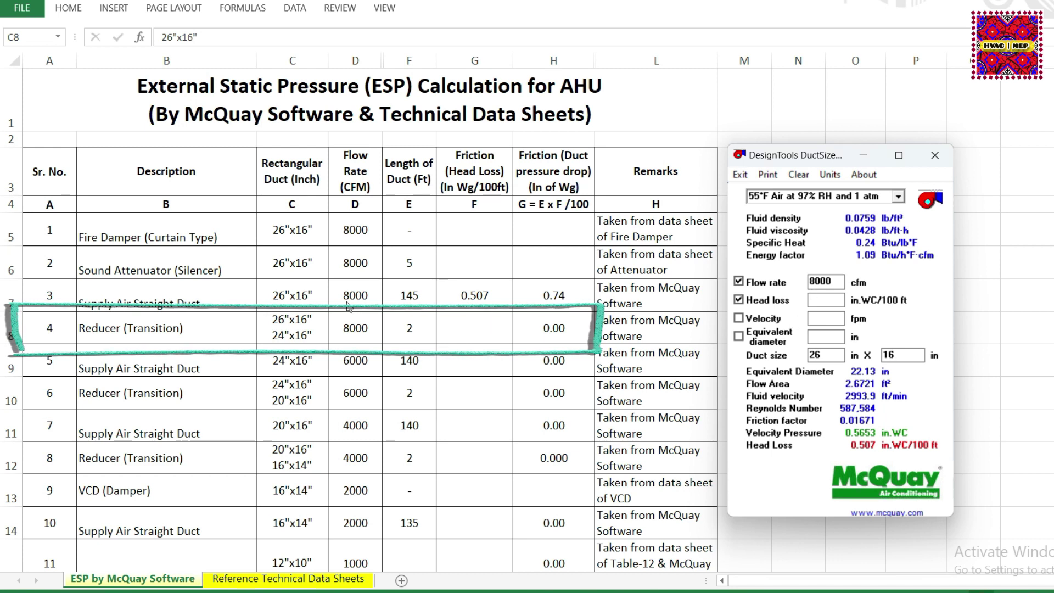
drag(827, 356, 814, 356)
double_click(814, 355)
text(25)
double_click(898, 355)
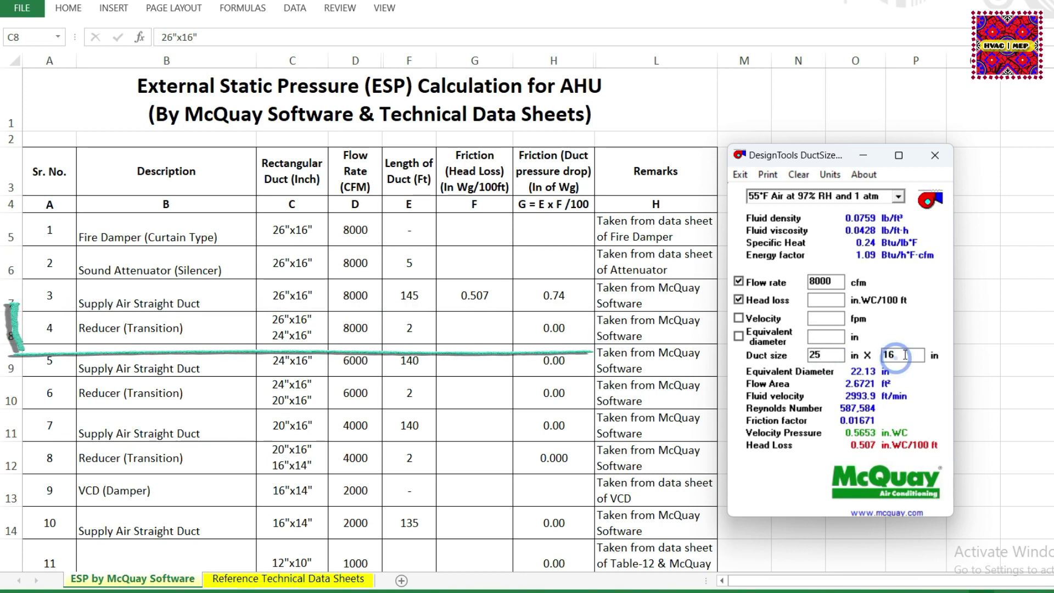
text(16)
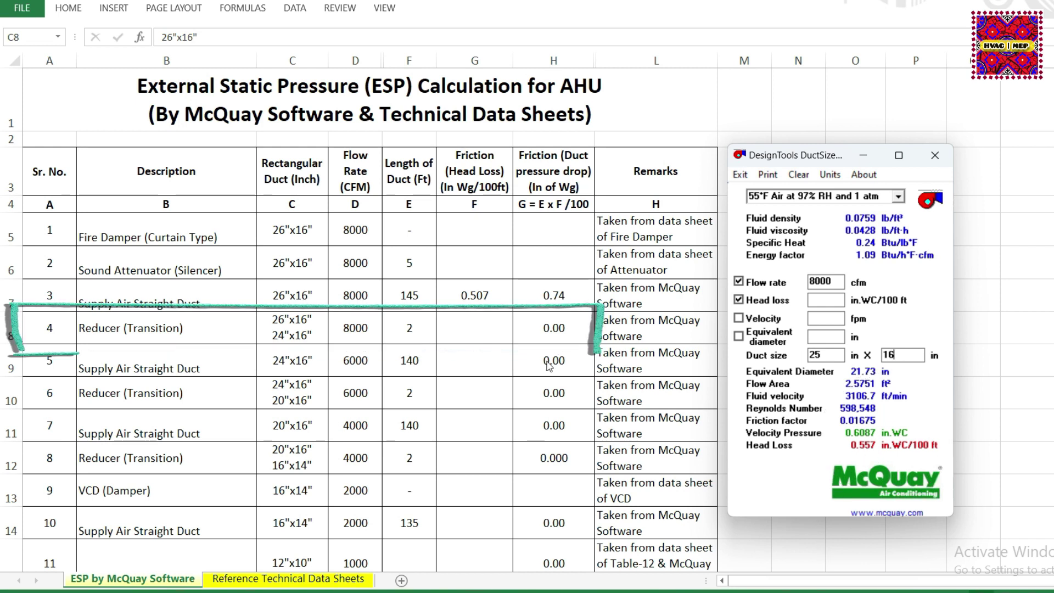
- Enter 0.557 friction in G8 and verify H8's =G8*F8/100 gives a 0.01 pressure drop
key(alt+Tab)
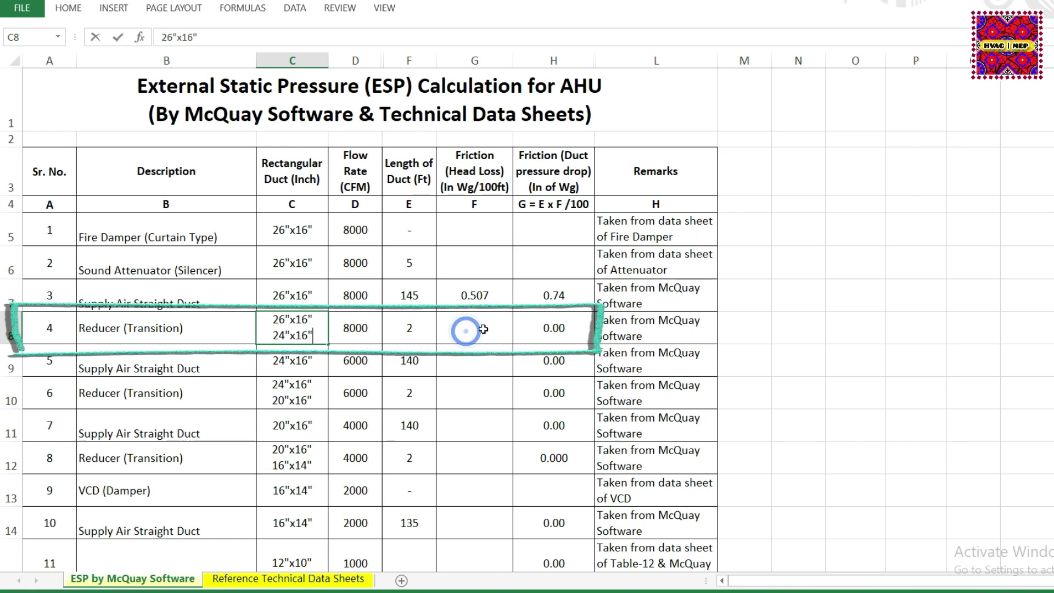
click(470, 330)
text(0.55)
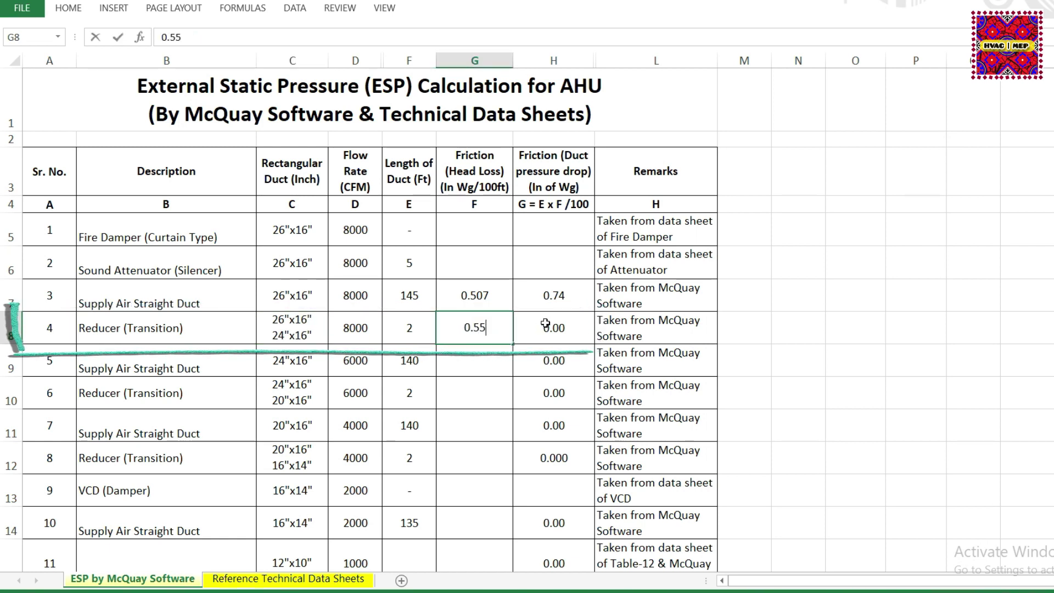
text(7)
key(Return)
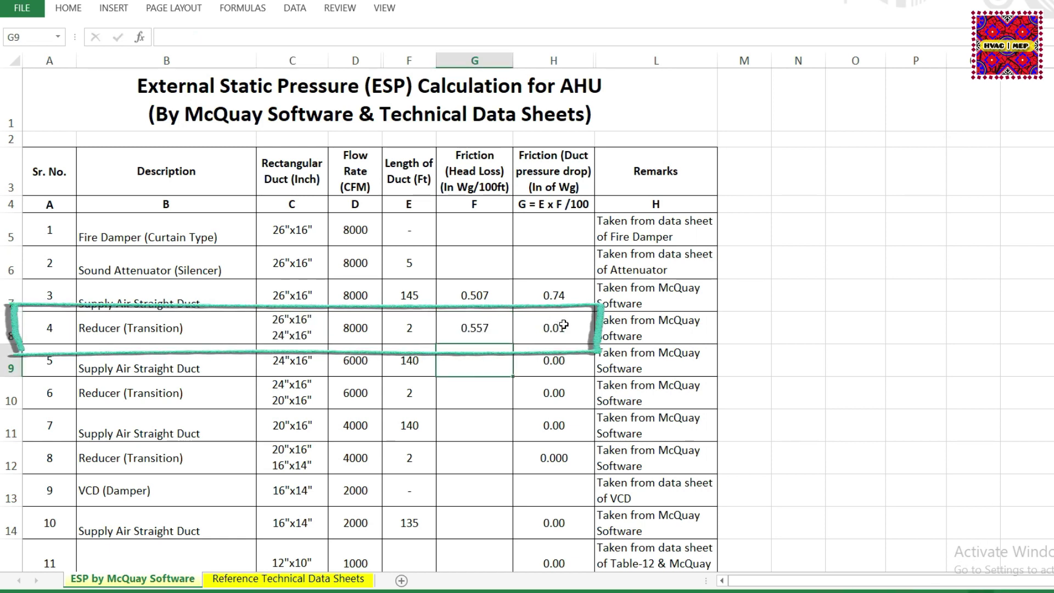
click(564, 325)
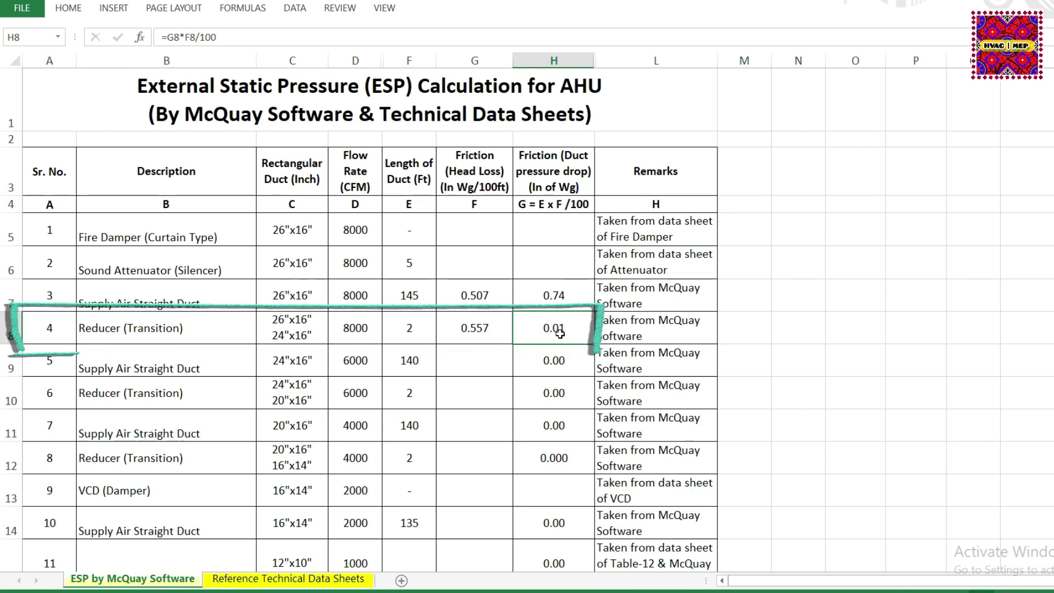
double_click(560, 334)
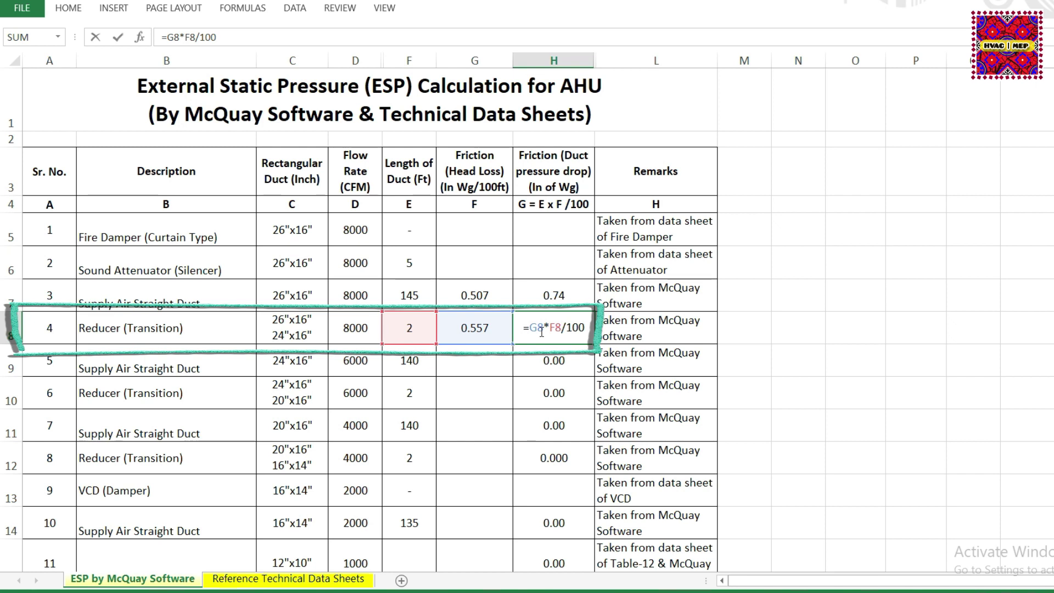
key(Return)
click(483, 354)
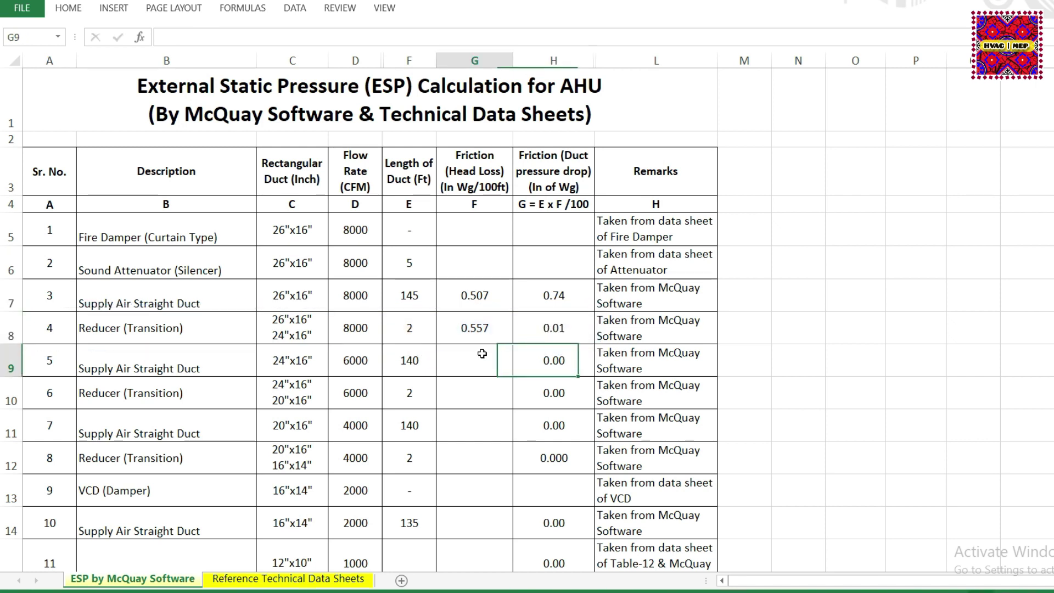
- Check item 5's 24"x16" duct, then compute DuctSizer head loss for 6000 cfm in 24 x 16
click(212, 364)
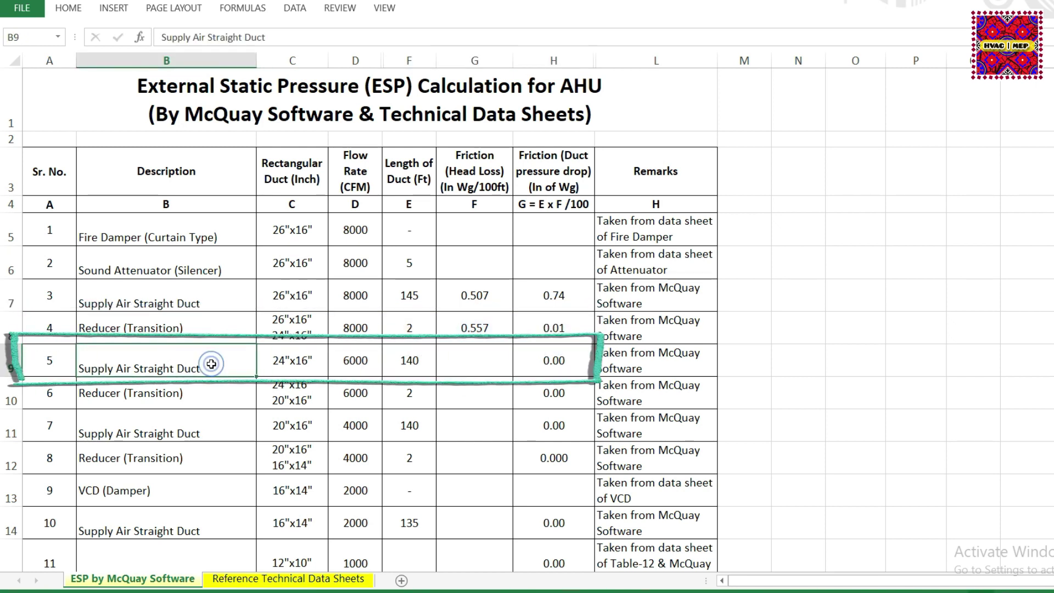
click(286, 372)
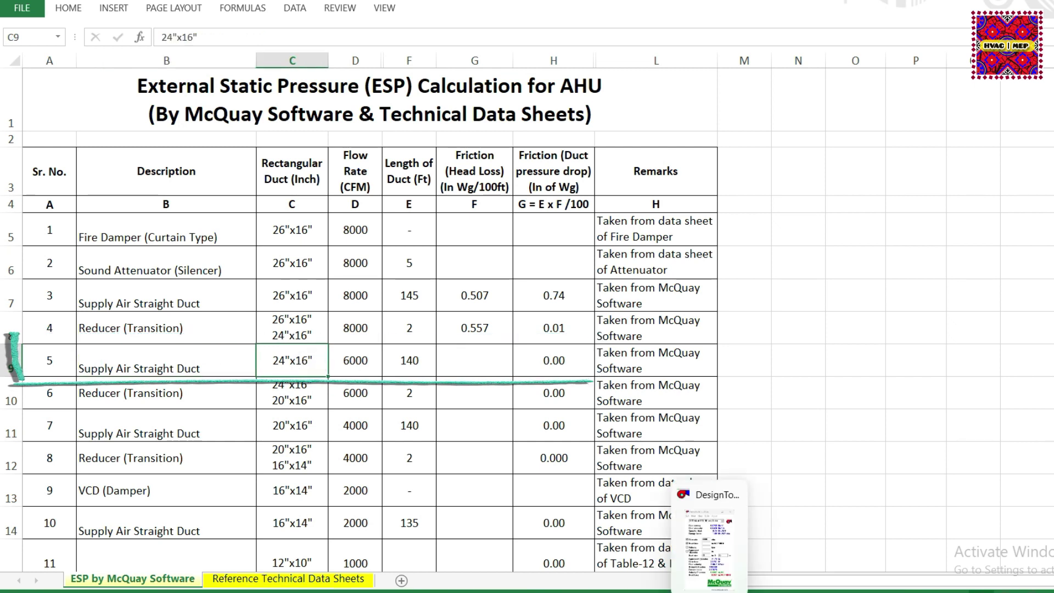
click(709, 549)
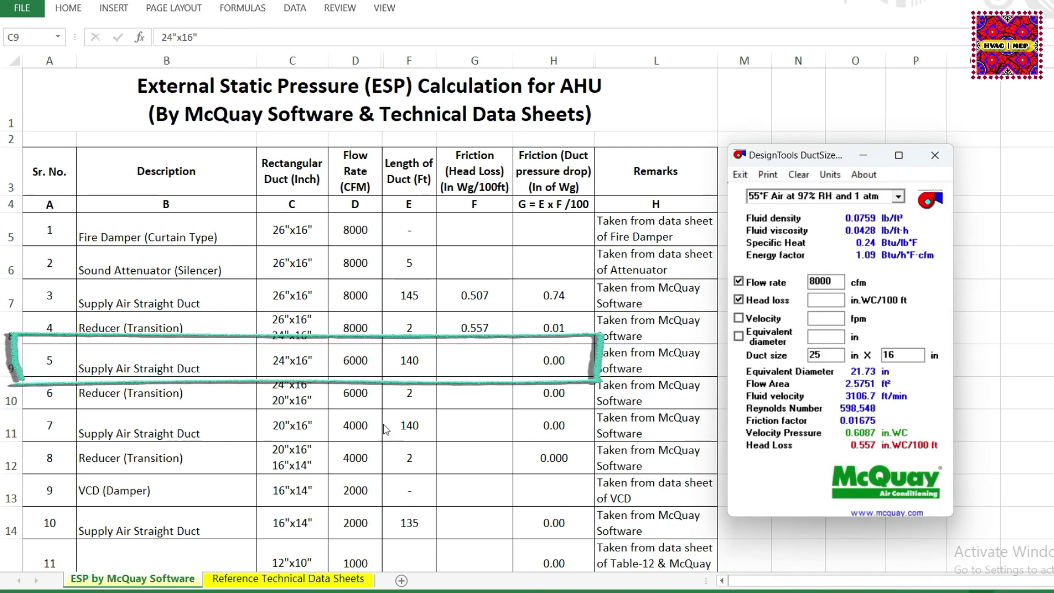
double_click(836, 282)
text(600)
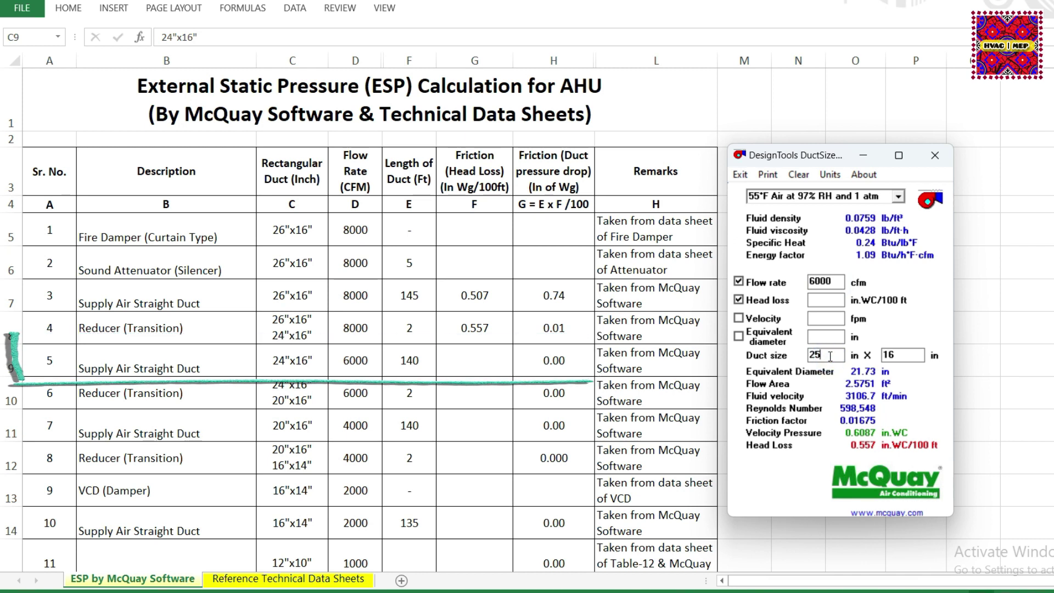
key(BackSpace)
text(4)
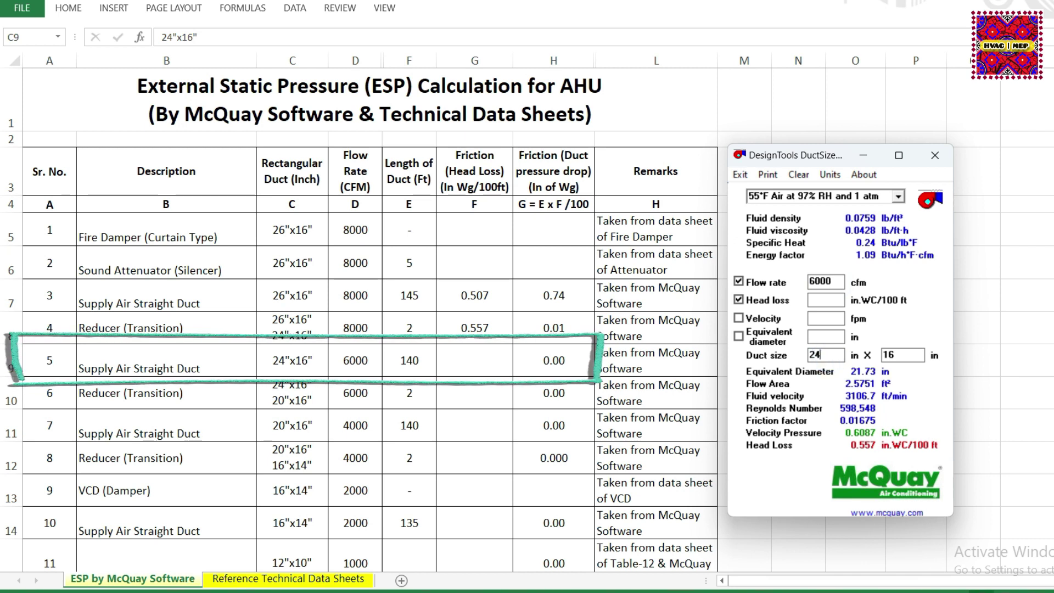
key(Tab)
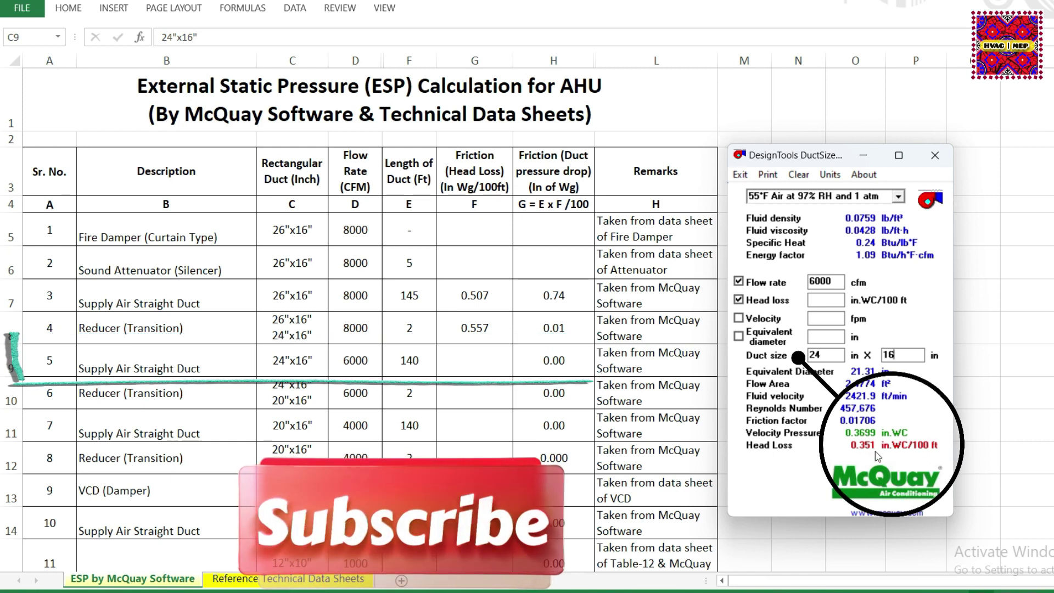
- Enter 0.351 friction in G9 and confirm item 5's pressure drop reads 0.49
click(486, 361)
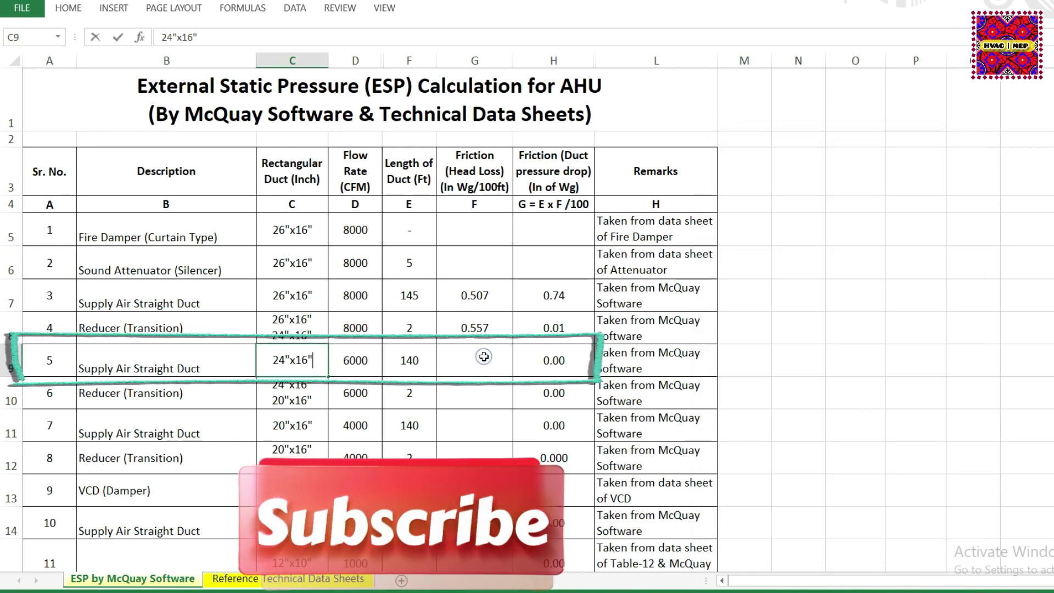
text(0.351)
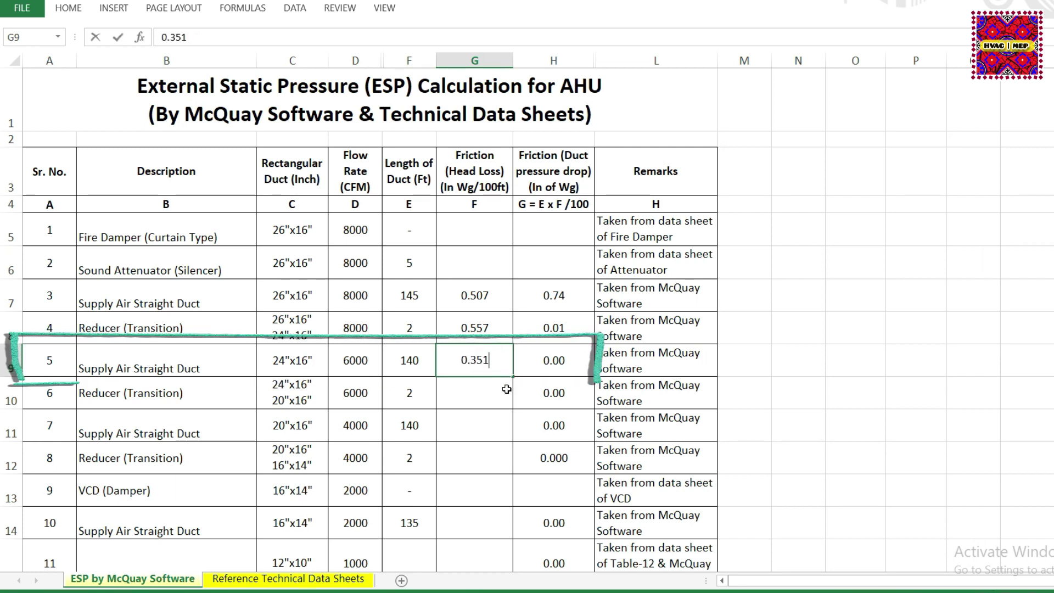
key(Return)
click(554, 366)
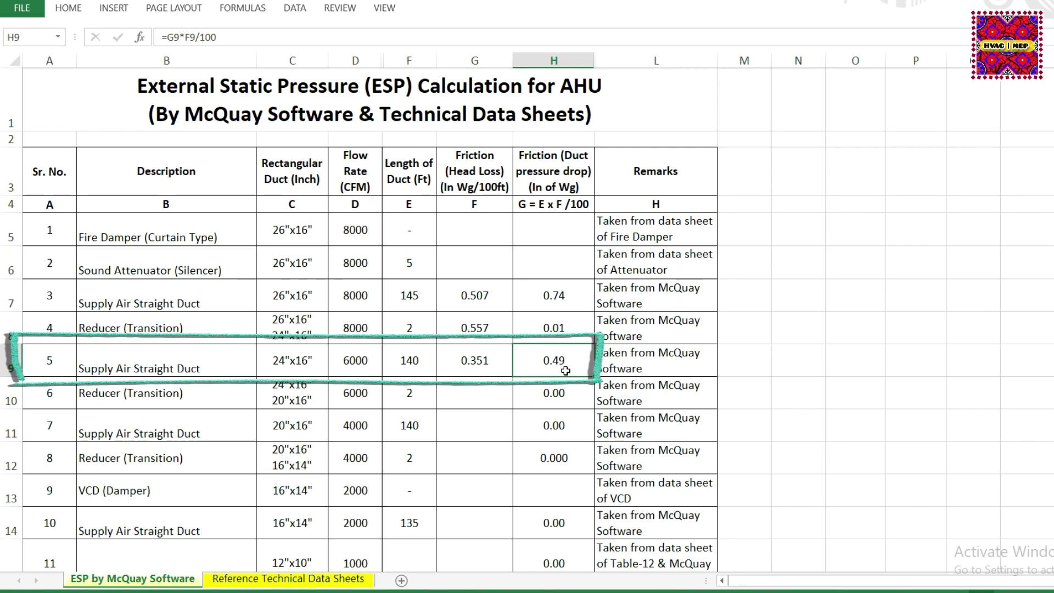
click(481, 394)
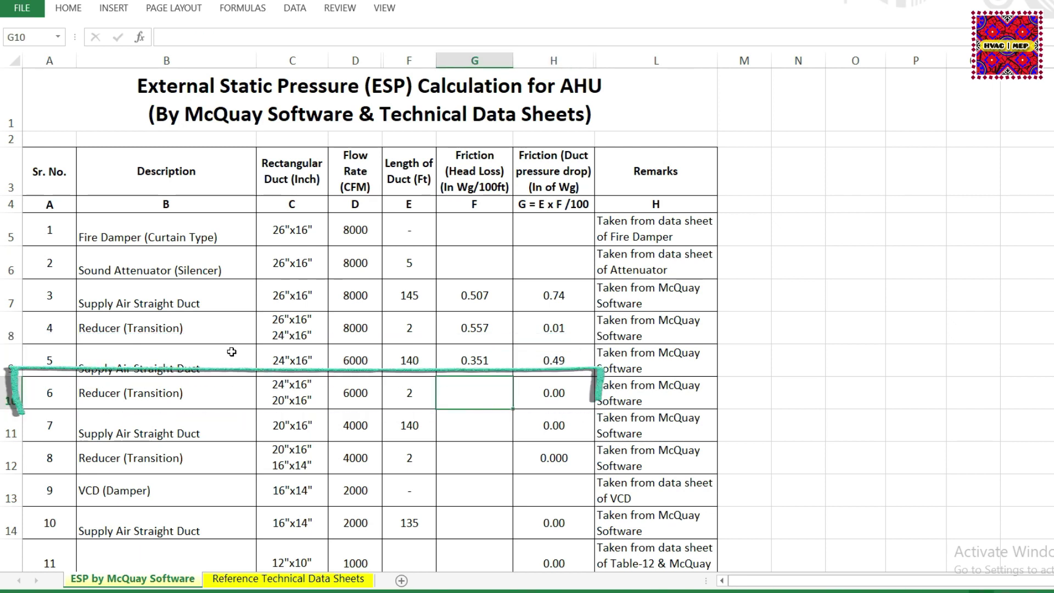
- Review item 6's reducer duct sizes, 6000 cfm flow rate and duct length in row 10
click(268, 394)
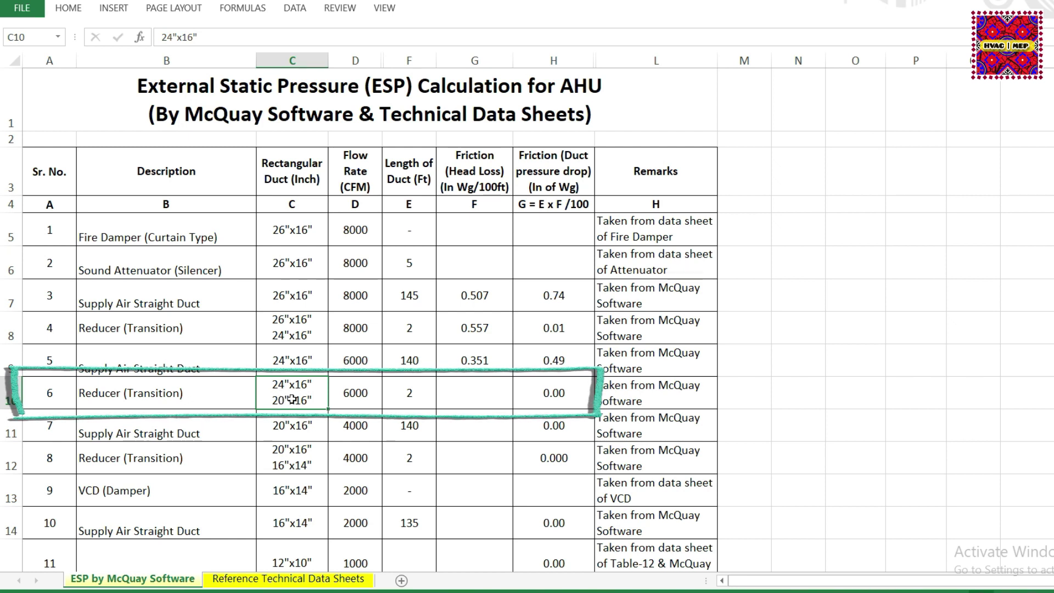
click(356, 397)
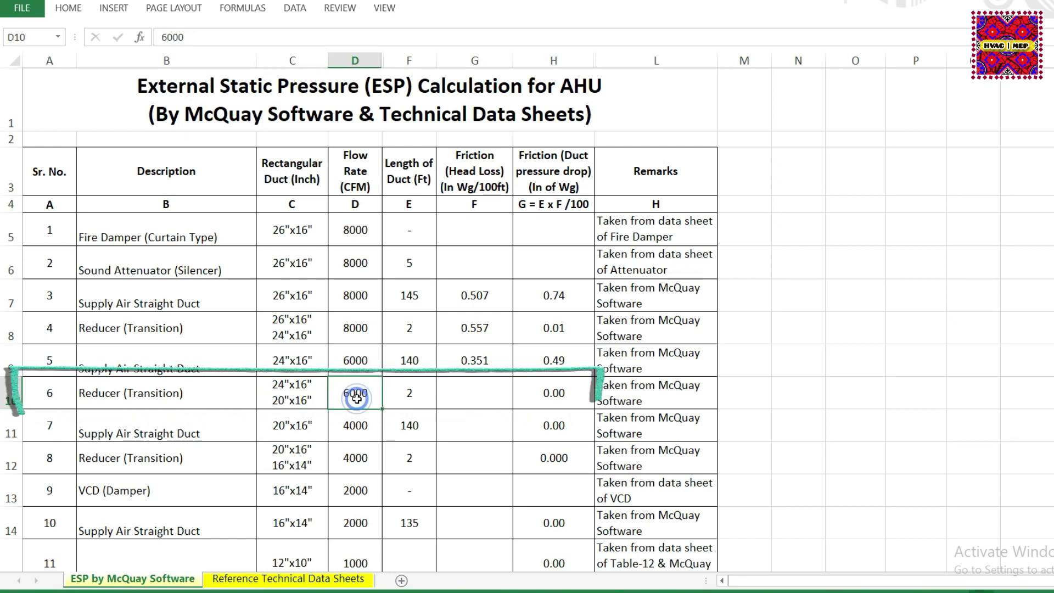
click(417, 396)
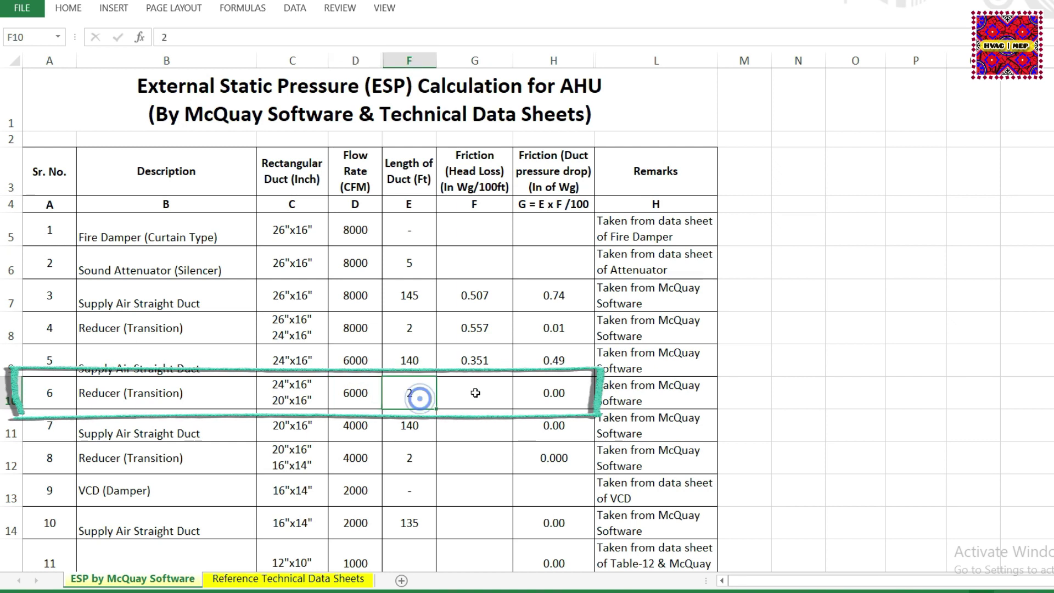
click(476, 393)
- Change the DuctSizer duct size to 22 x 16, giving 0.434 head loss
click(744, 527)
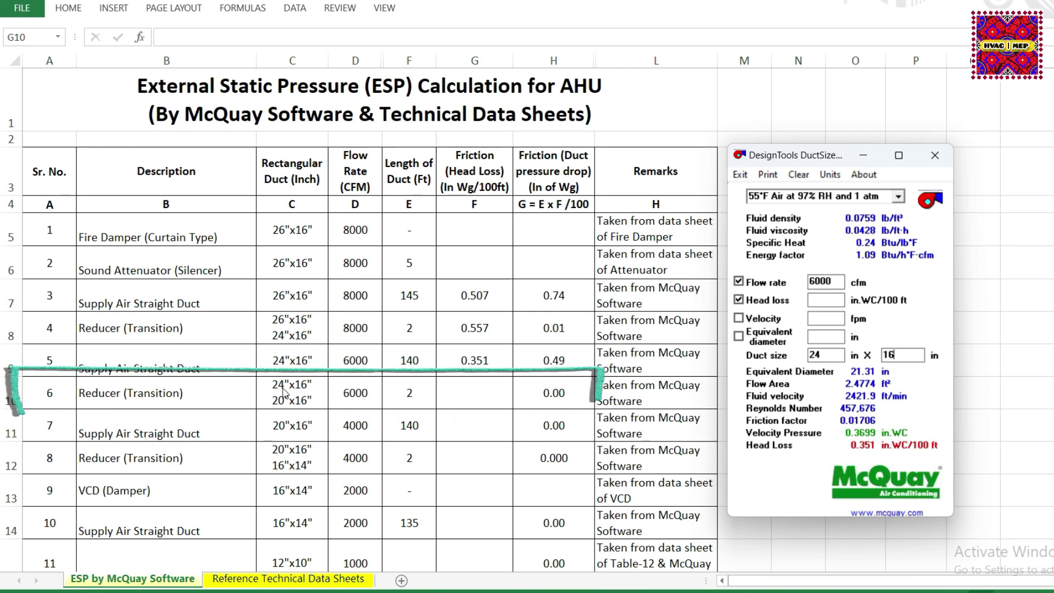
click(824, 354)
key(BackSpace)
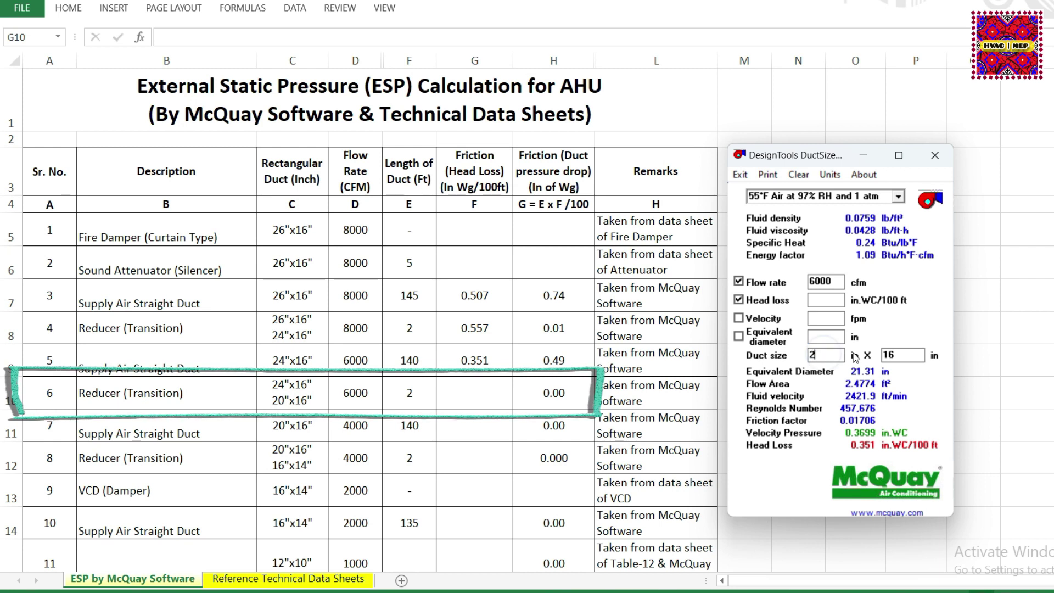
text(2)
click(906, 355)
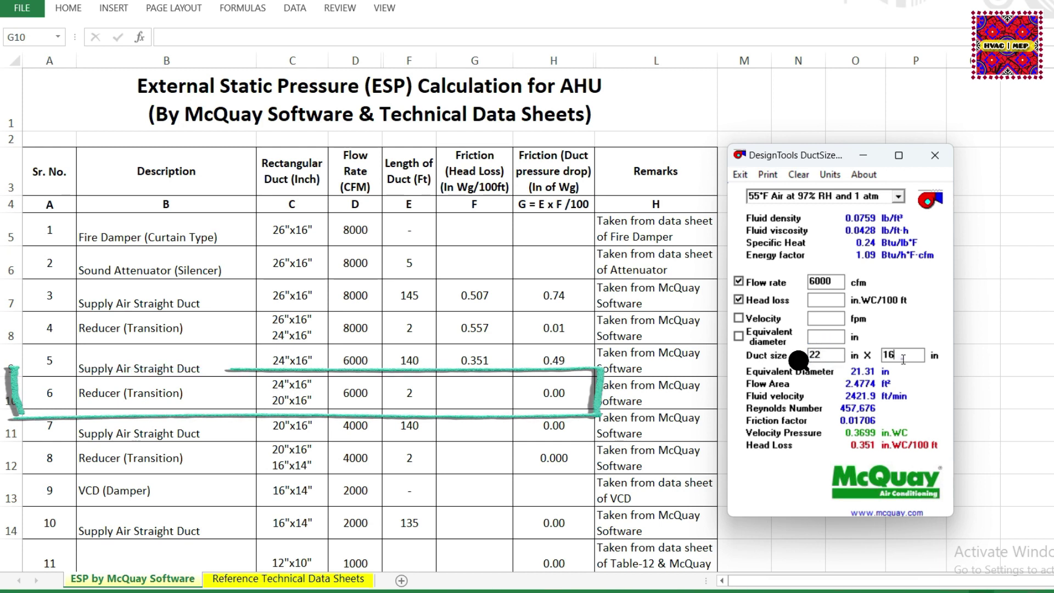
key(BackSpace)
text(6)
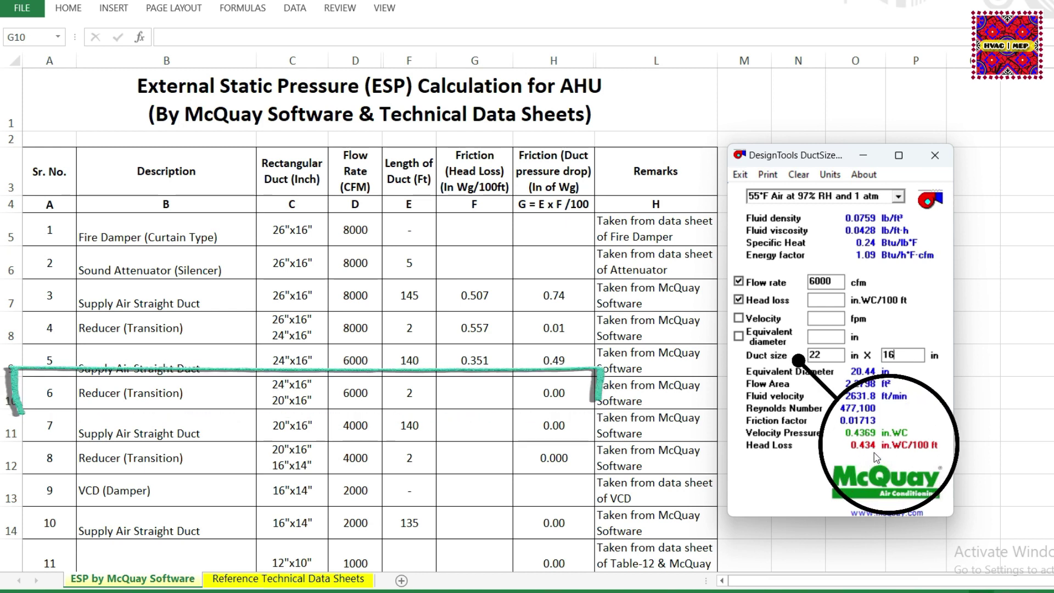
- Enter 0.434 friction in G10 and confirm H10's =G10*F10/100 pressure drop shows 0.01
click(457, 386)
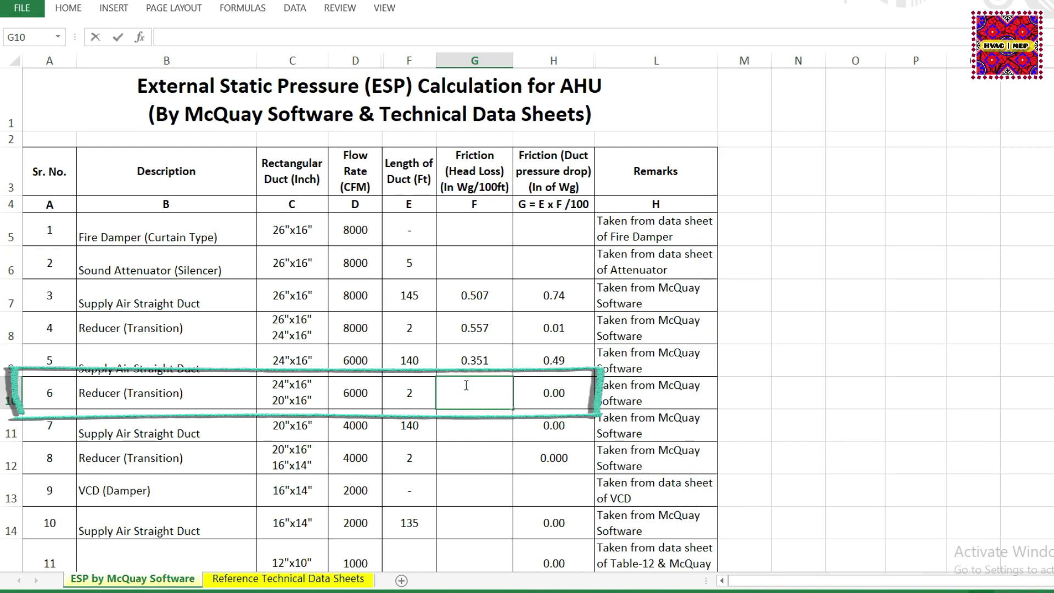
text(0.4)
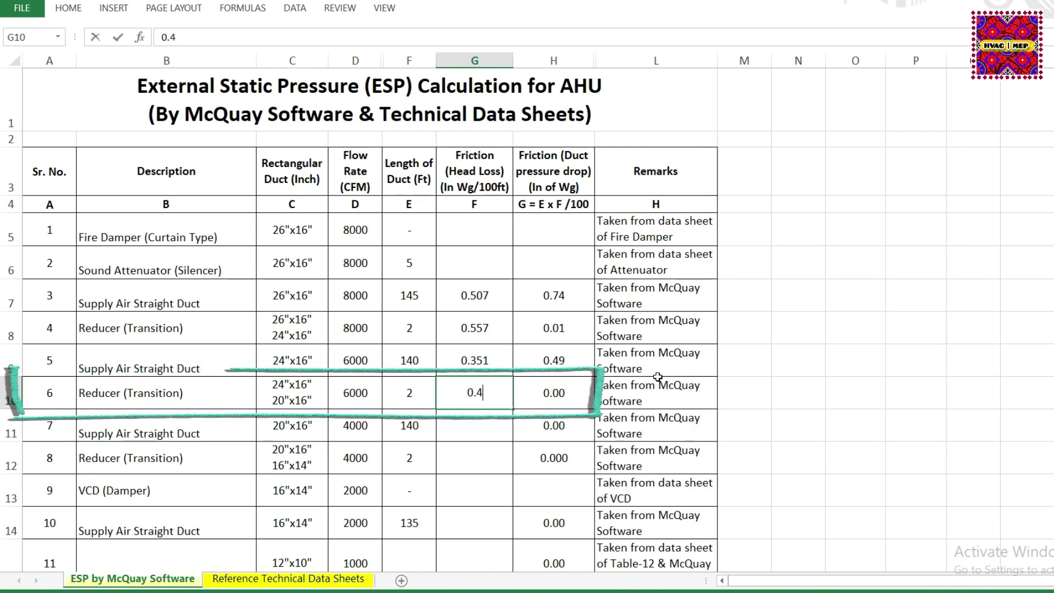
text(34)
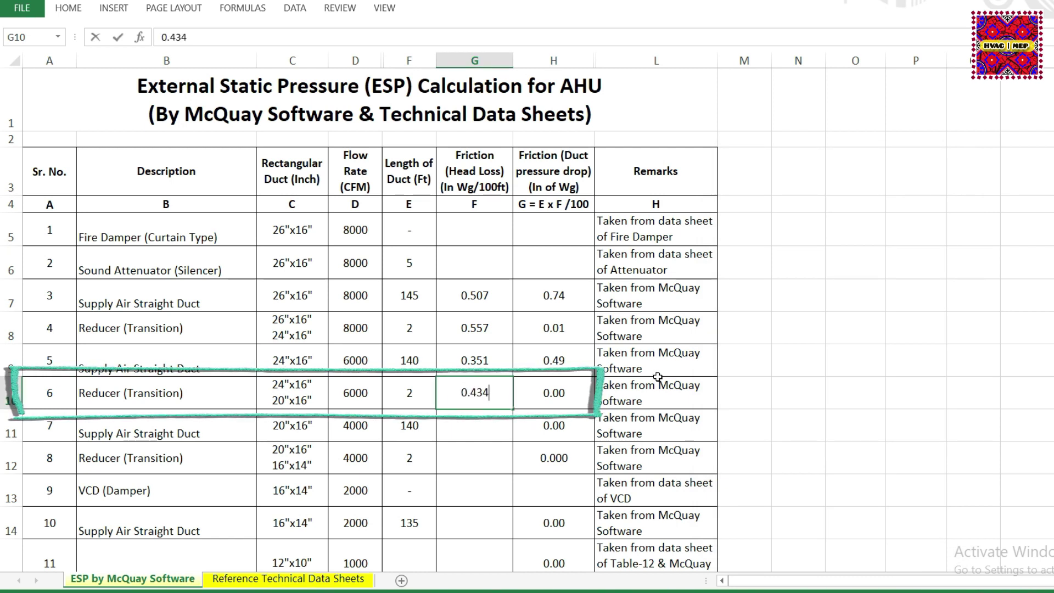
key(Return)
click(481, 402)
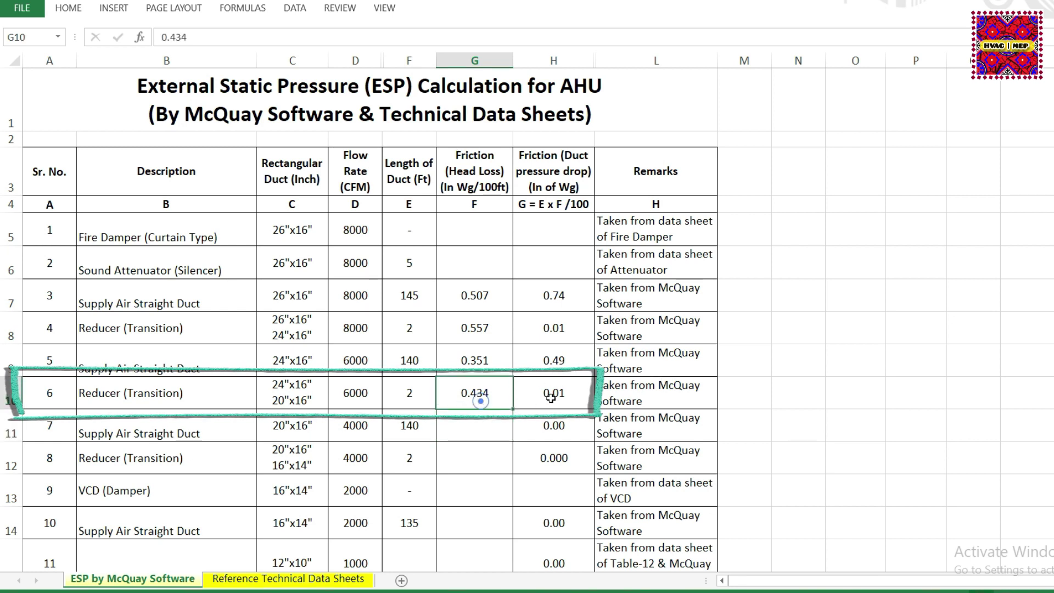
click(554, 395)
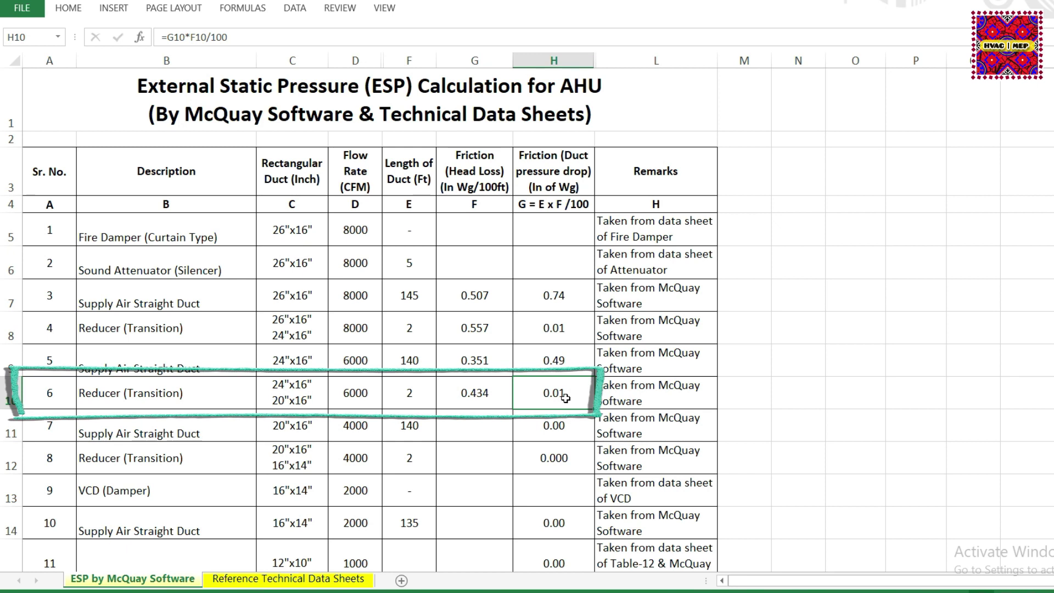
click(449, 425)
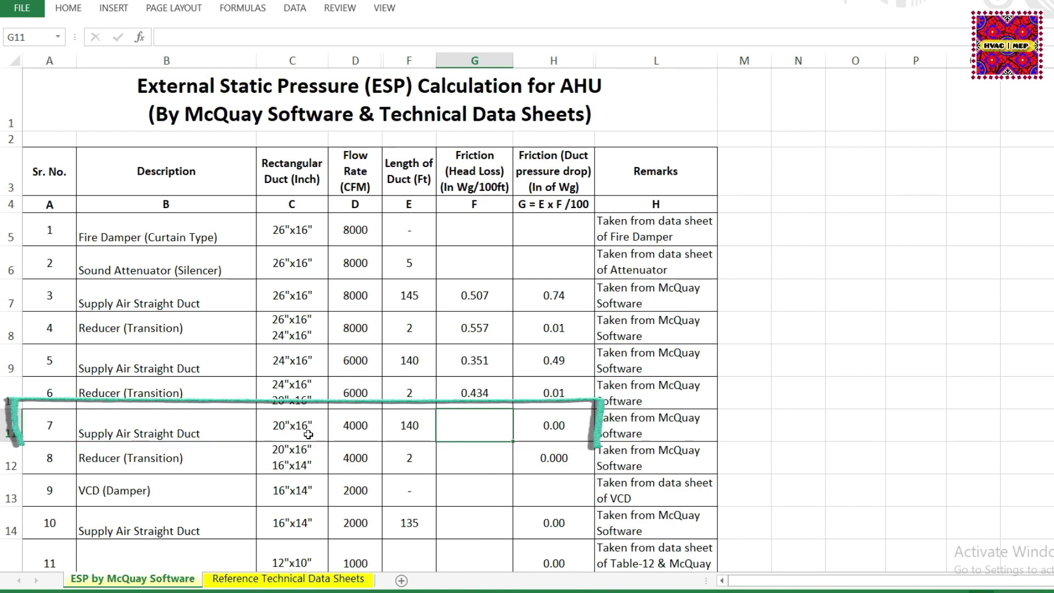
- Compute the 0.251 head loss for item 7's 20x16 duct at 4000 cfm and start entering it in G11
click(345, 429)
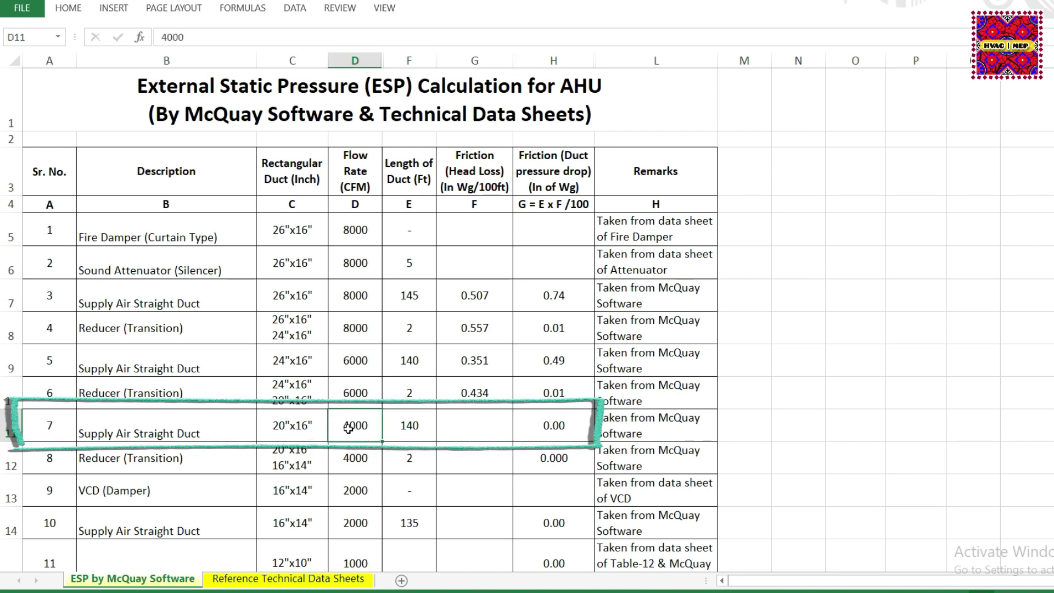
click(401, 427)
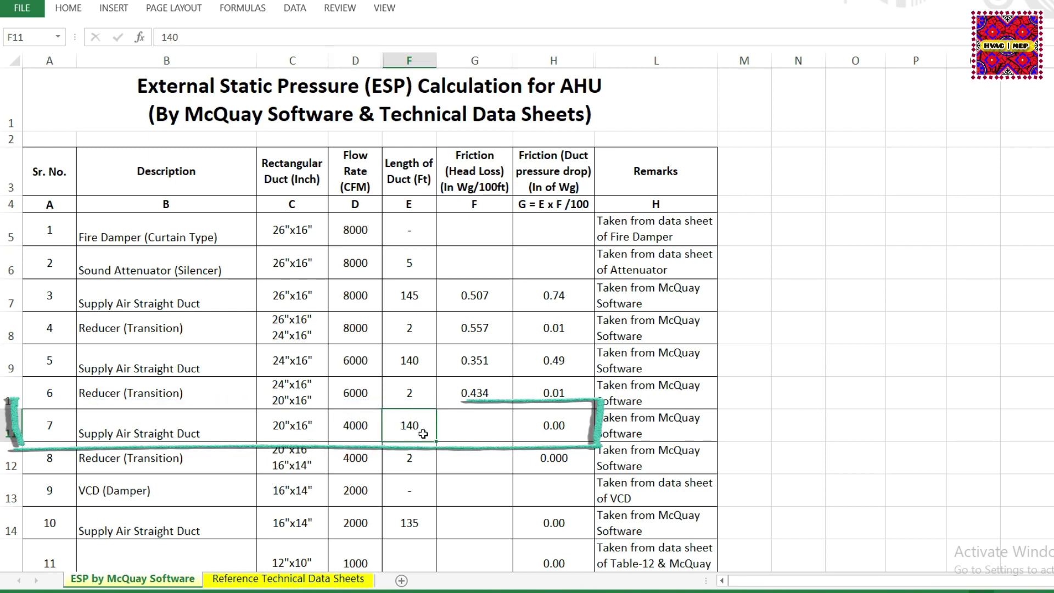
key(alt+Tab)
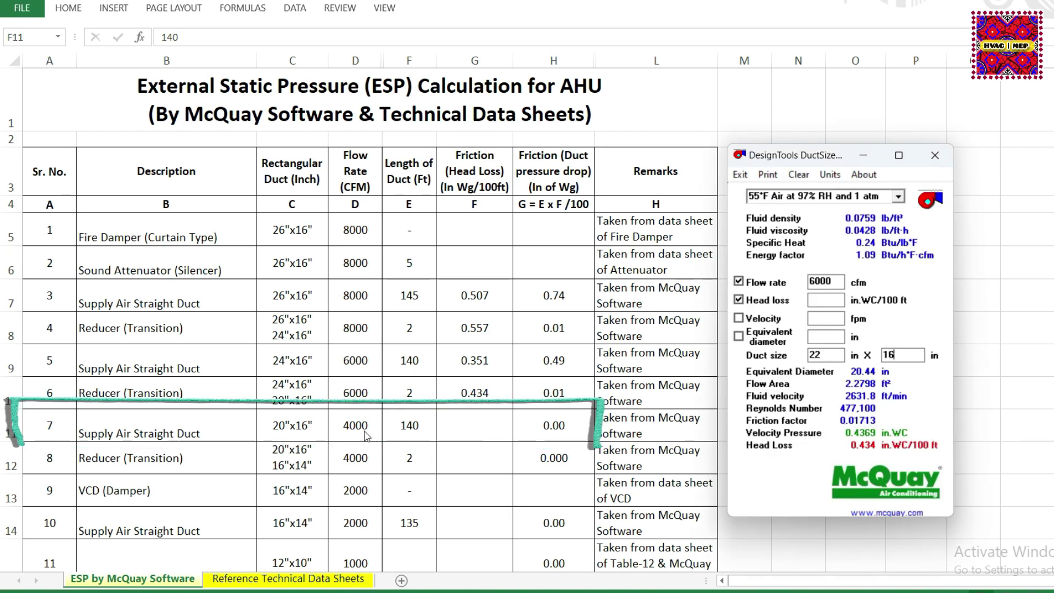
double_click(833, 282)
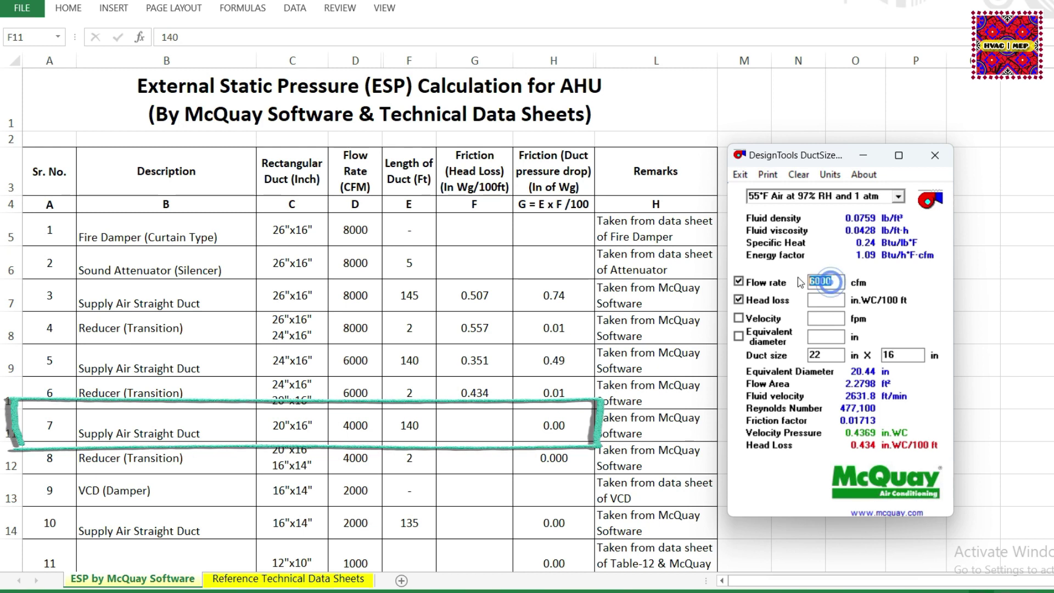
text(400)
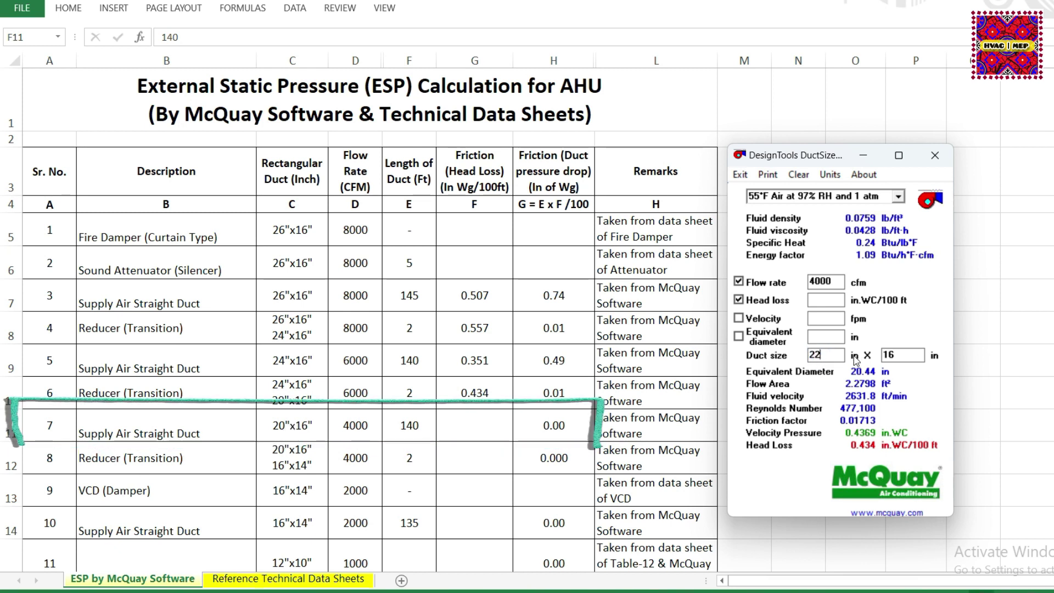
key(BackSpace)
text(0)
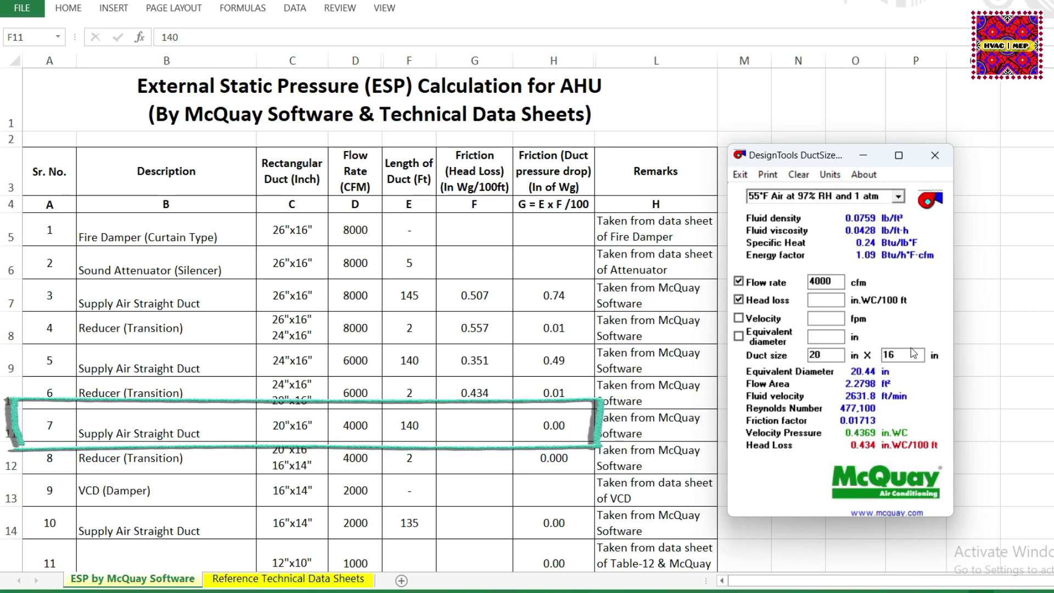
key(Tab)
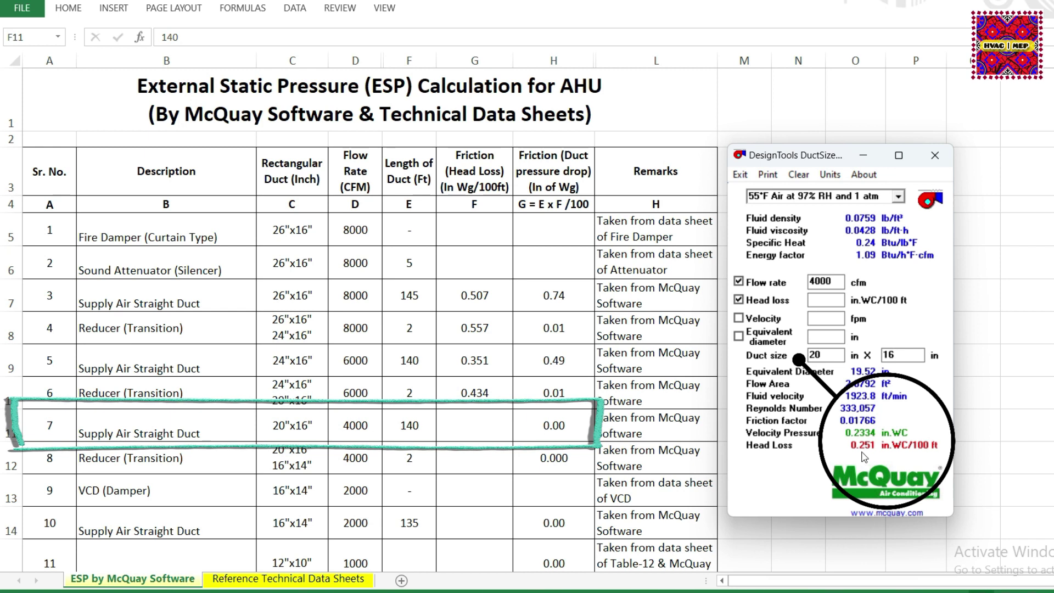
click(492, 426)
text(0.251)
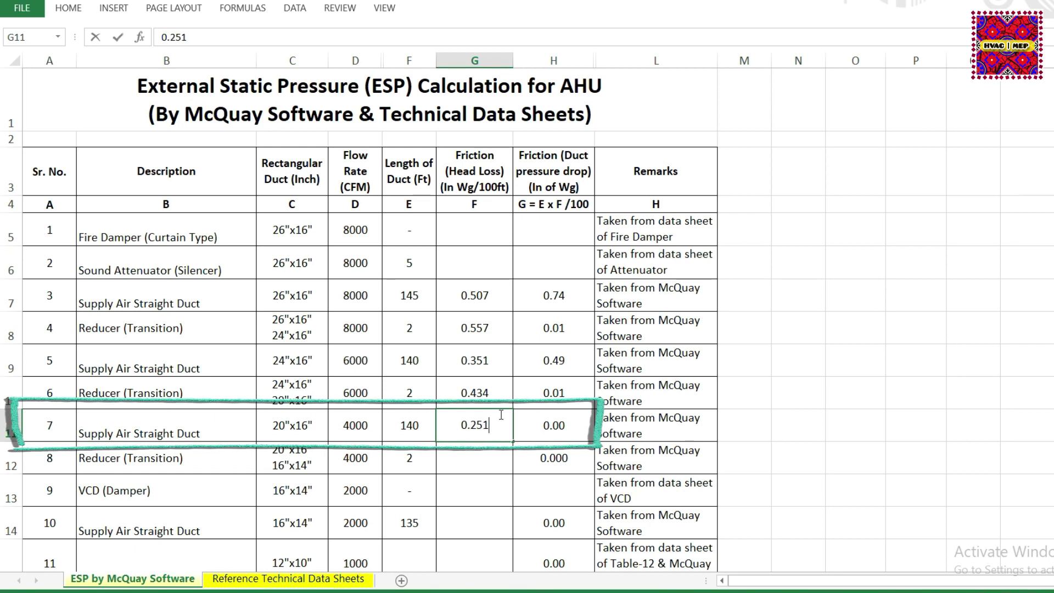
- Commit 0.251 friction in G11 and check H11's =G11*F11/100 formula gives 0.35
key(Return)
click(516, 433)
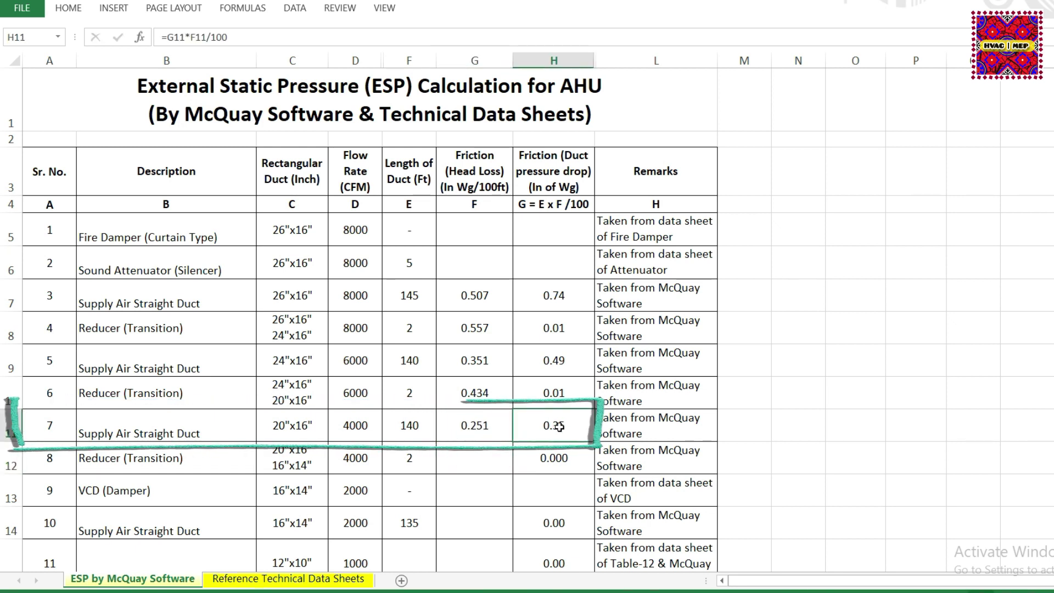
click(481, 430)
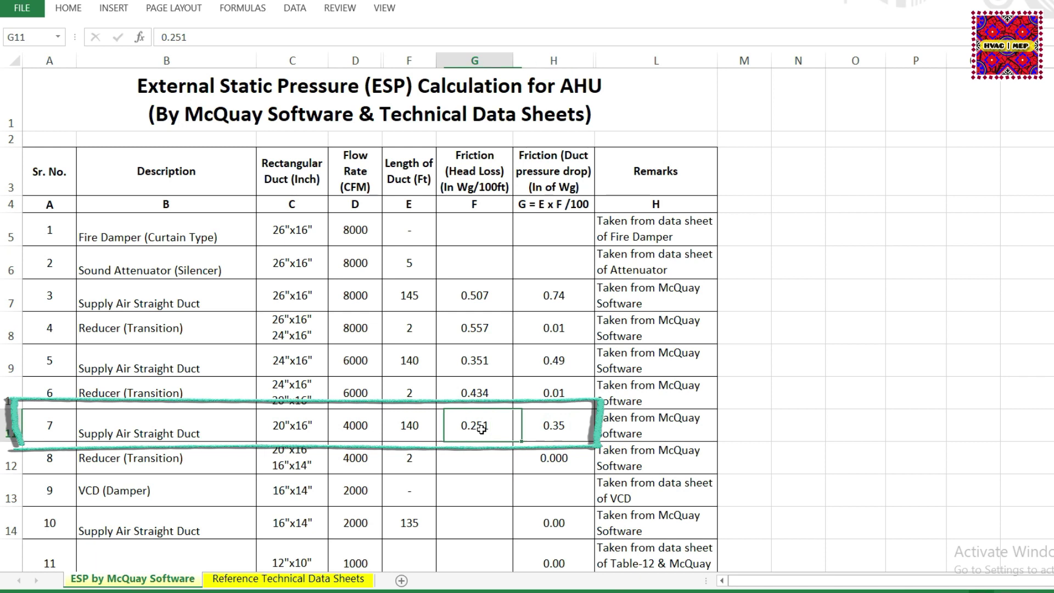
click(412, 427)
click(478, 424)
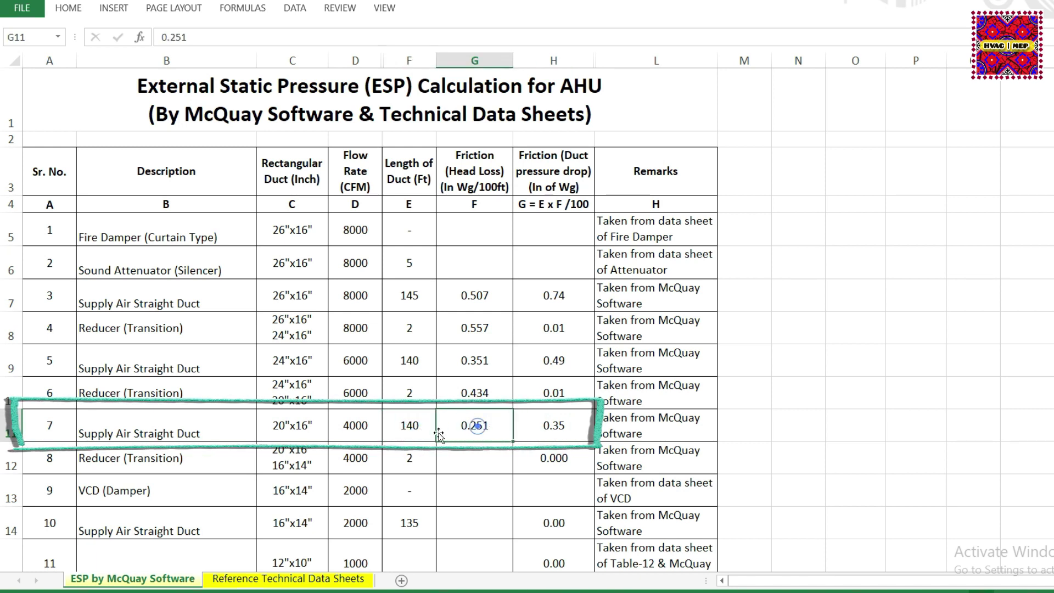
double_click(563, 428)
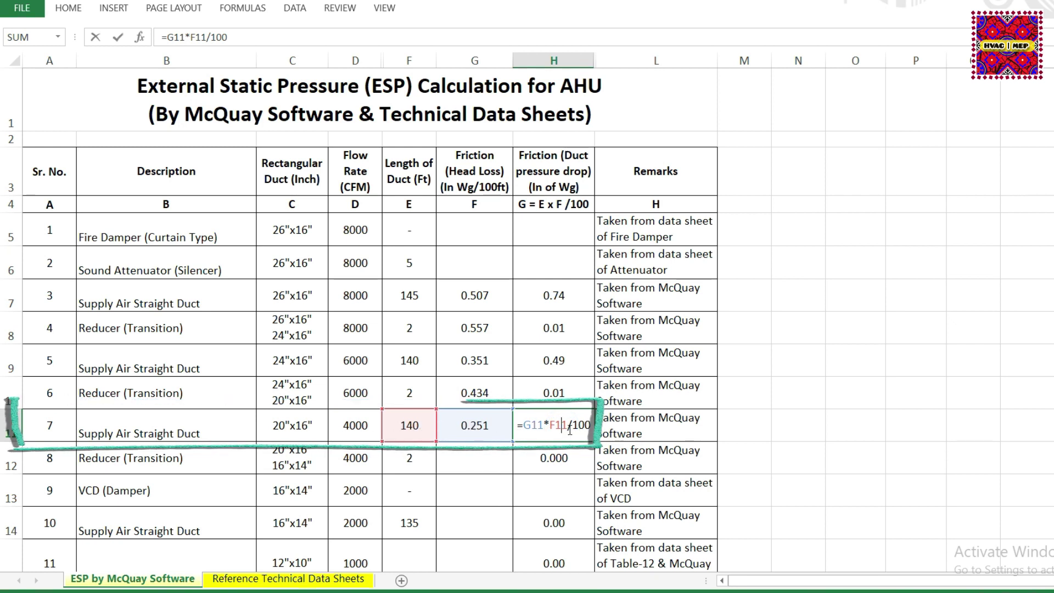
key(ctrl+Return)
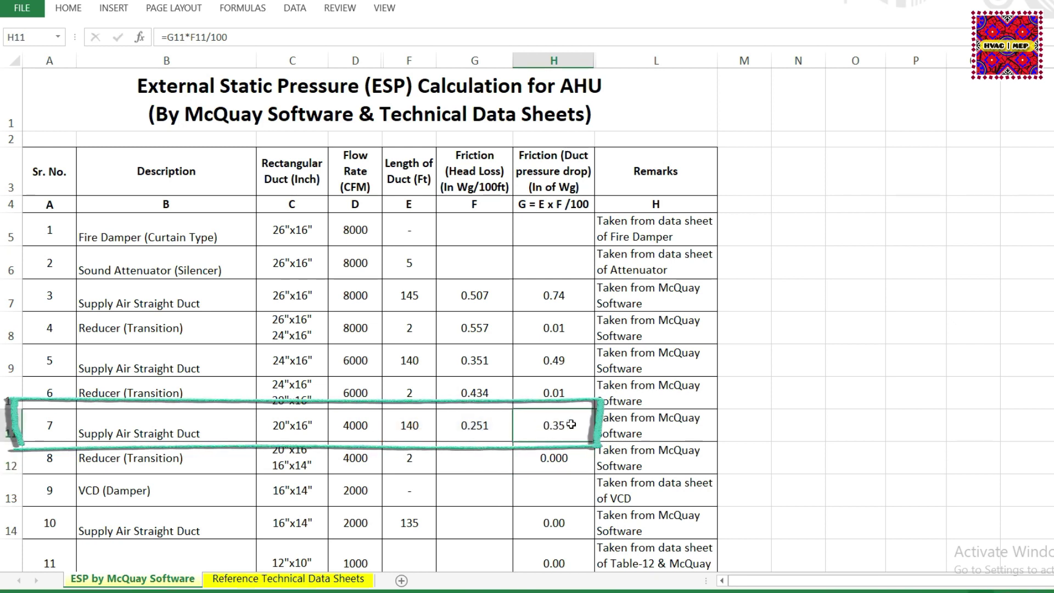
click(458, 458)
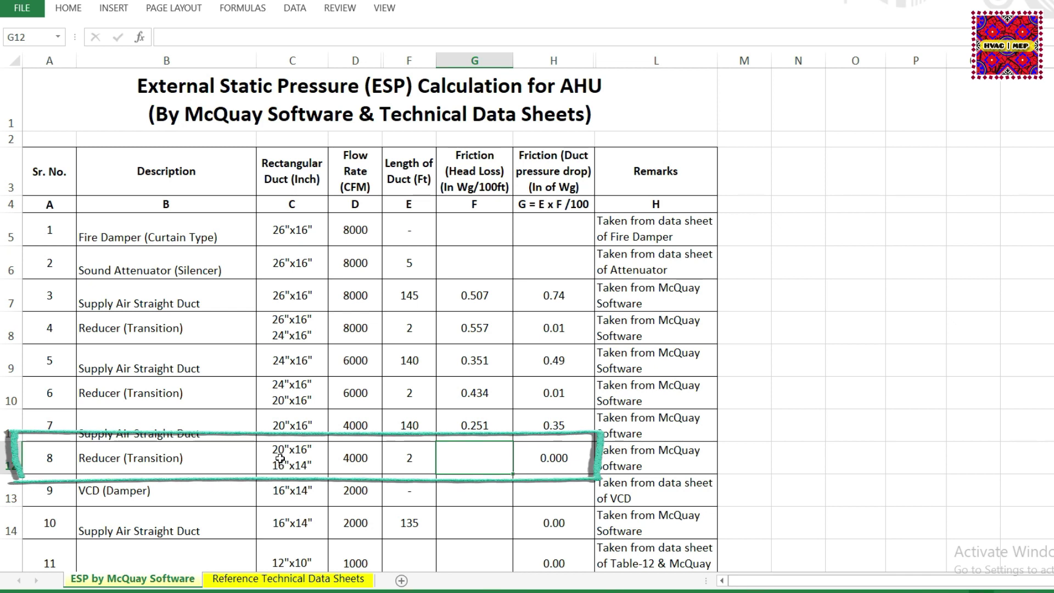
- Enter =20+16 in N11 (36) and =N11/2 in N12 (18)
click(775, 418)
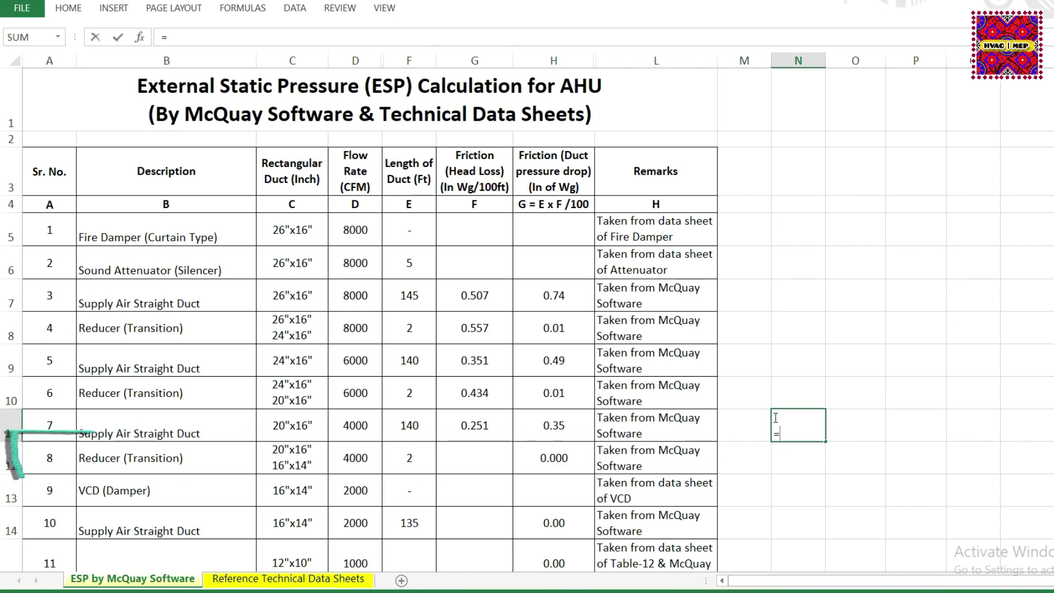
text(20+16)
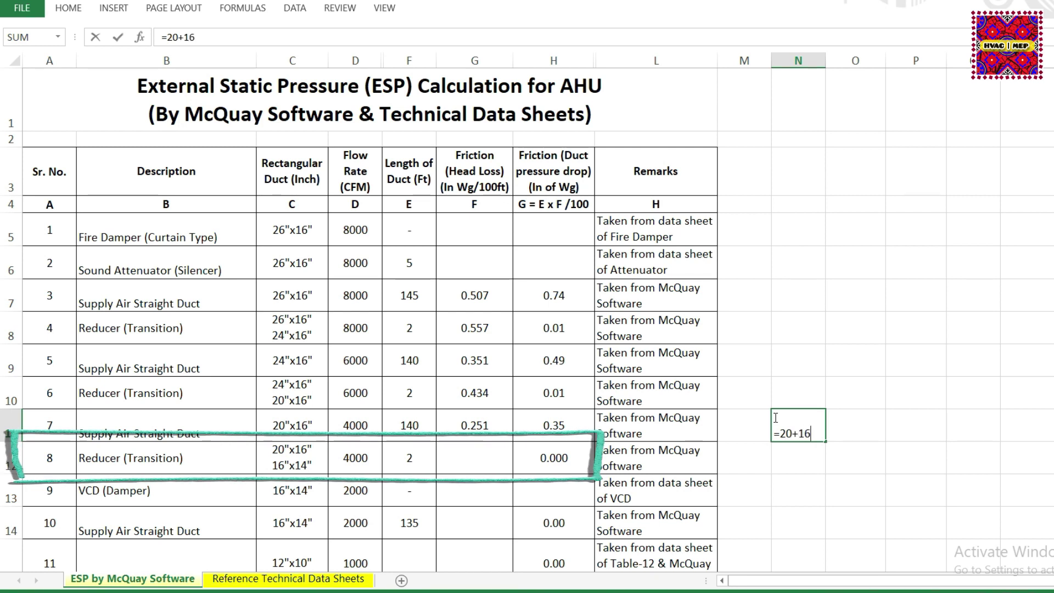
key(Return)
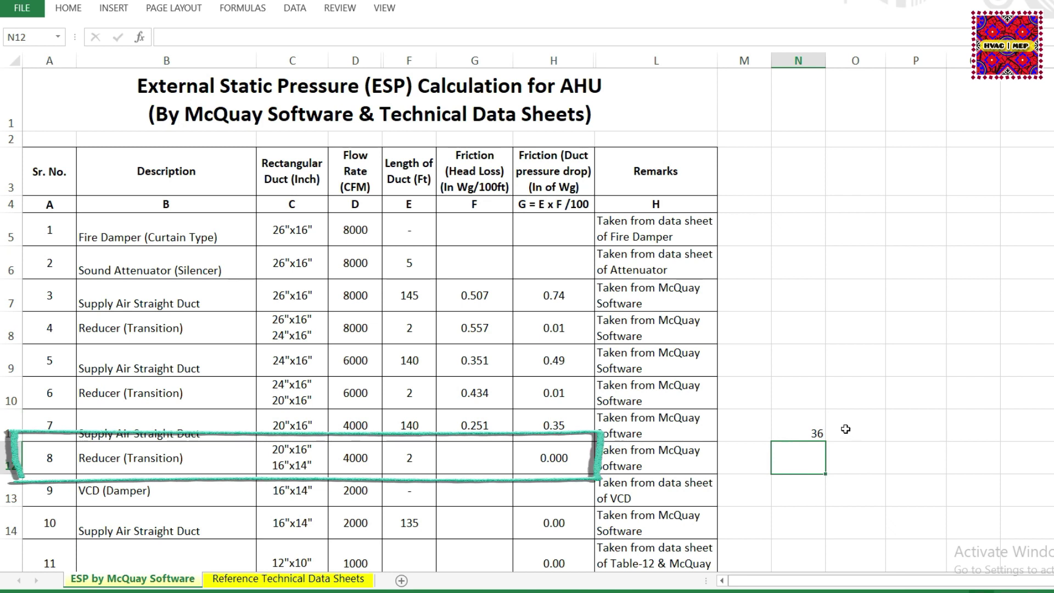
text(=)
click(811, 433)
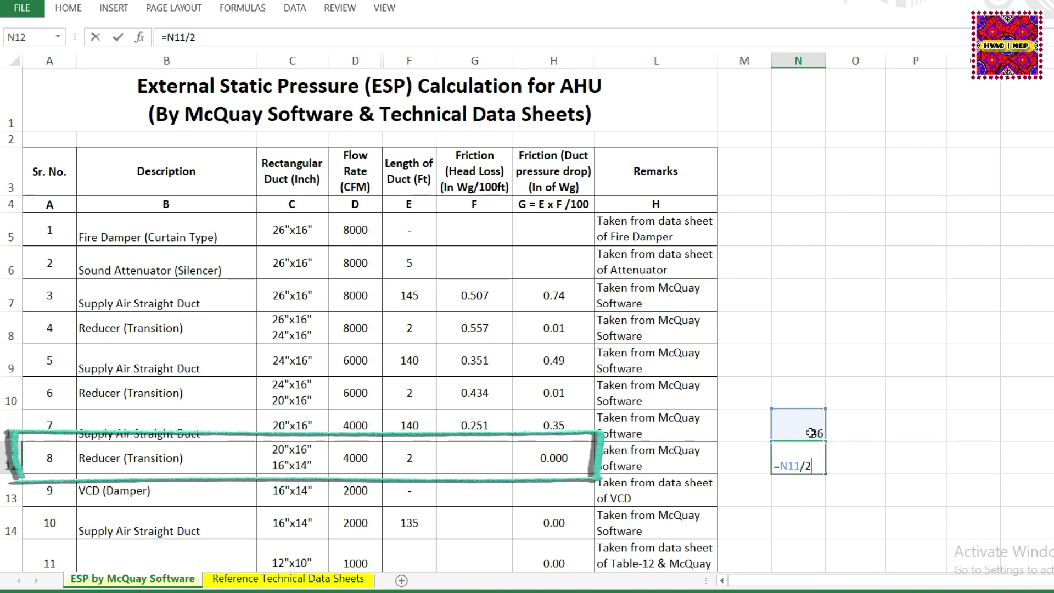
key(Return)
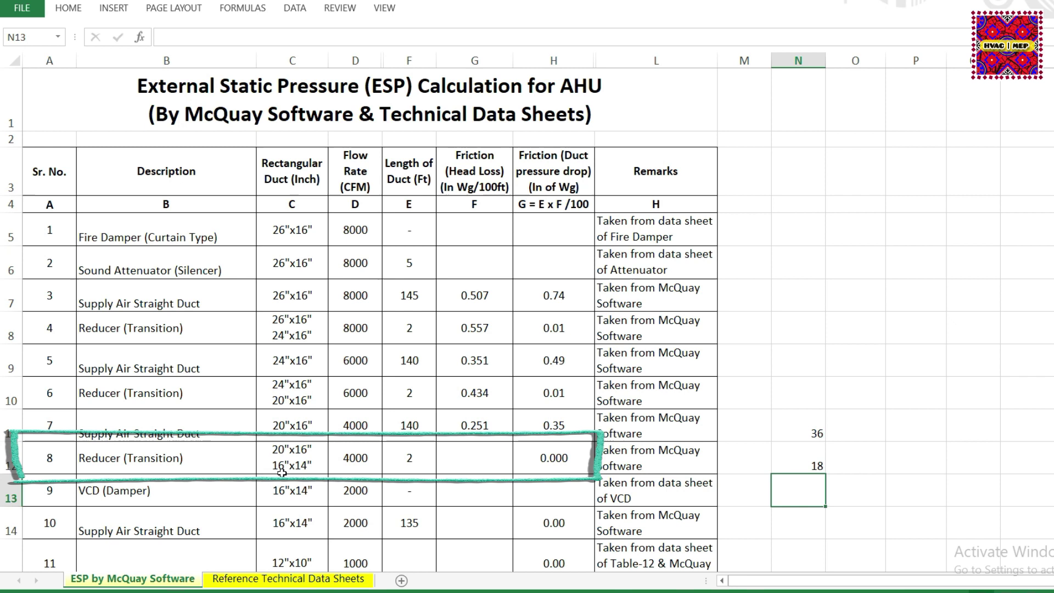
- Check the reducer sizes in C12 and enter 12 in O12
click(283, 467)
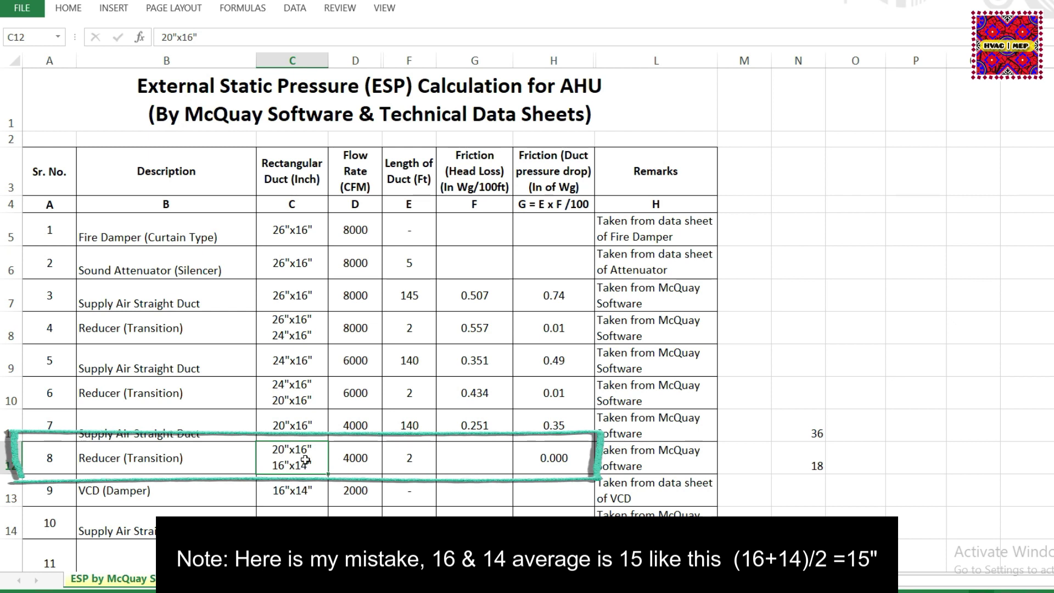
click(835, 468)
text(12)
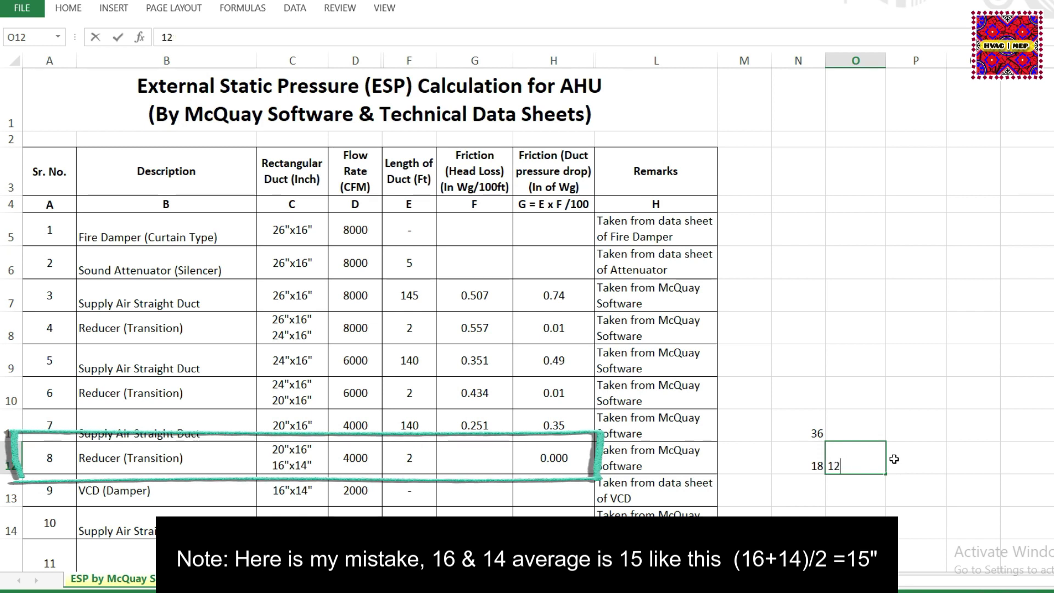
key(Return)
click(829, 470)
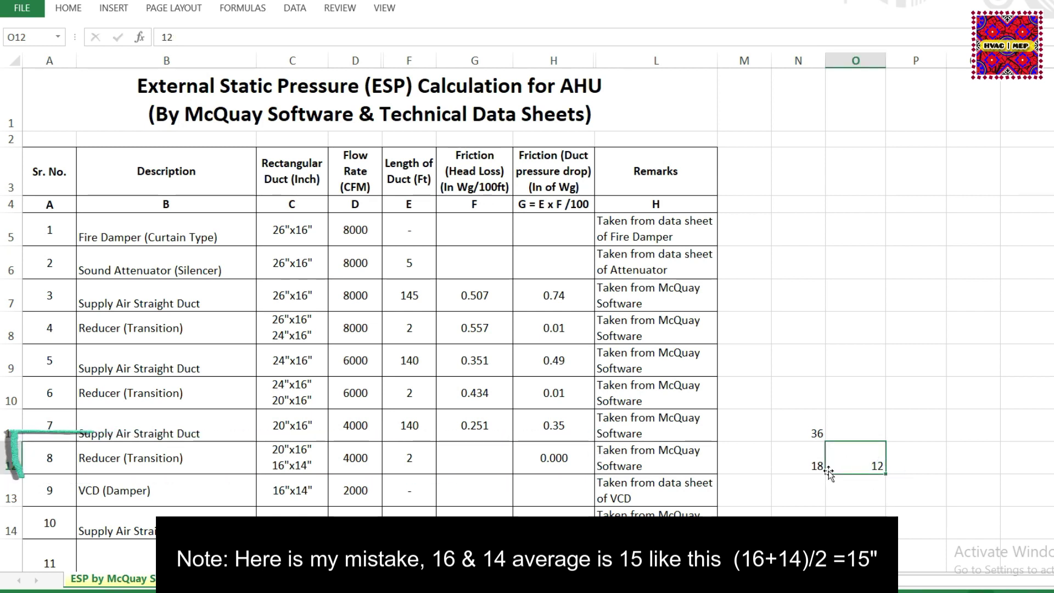
- Set DuctSizer to an 18 x 12 duct at 4000 cfm, giving 0.695 head loss, then select G12
click(304, 452)
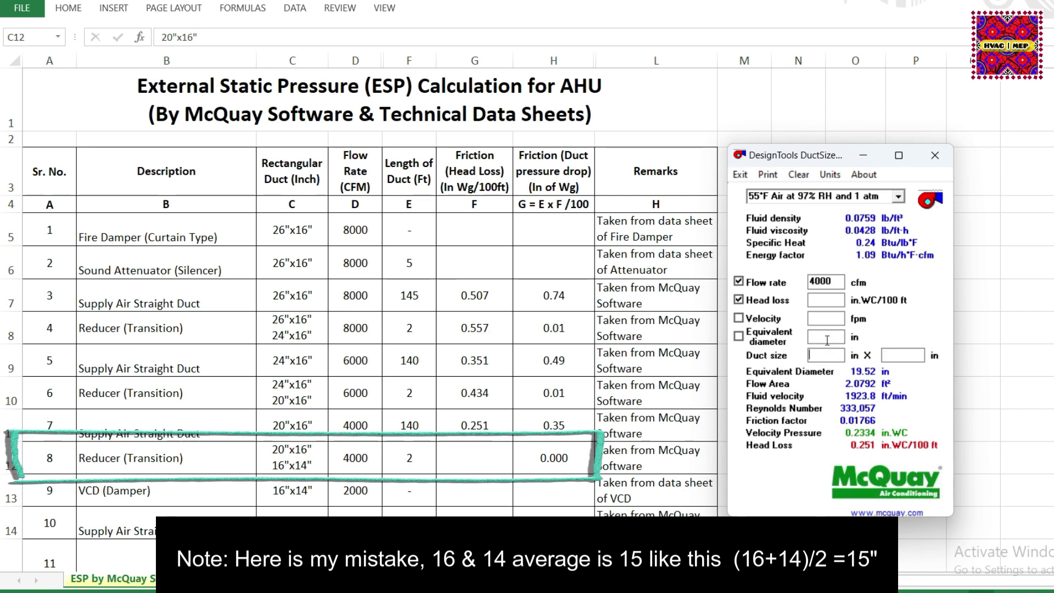
text(18)
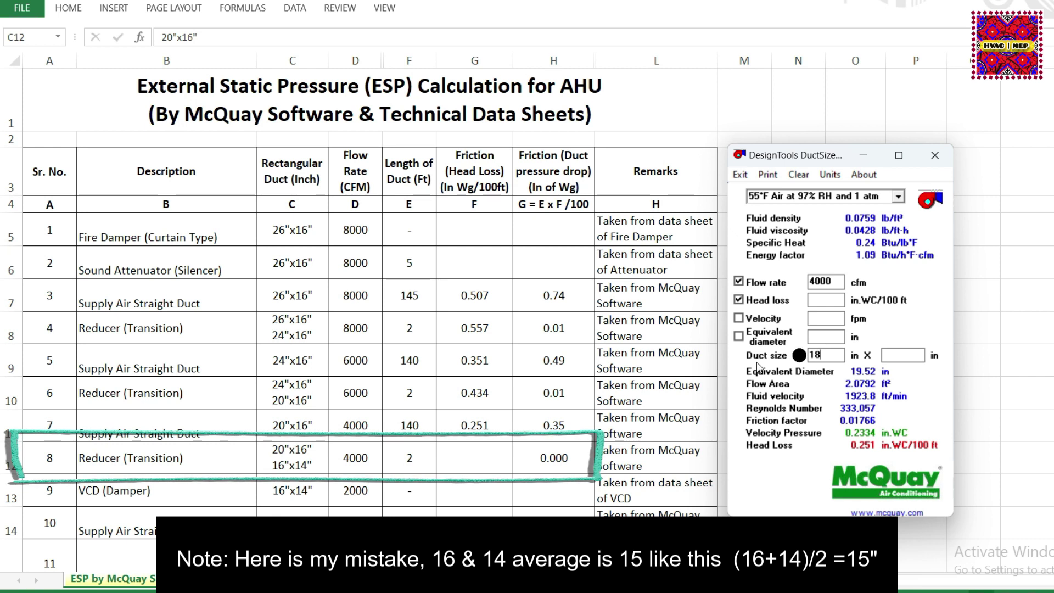
click(918, 352)
text(12)
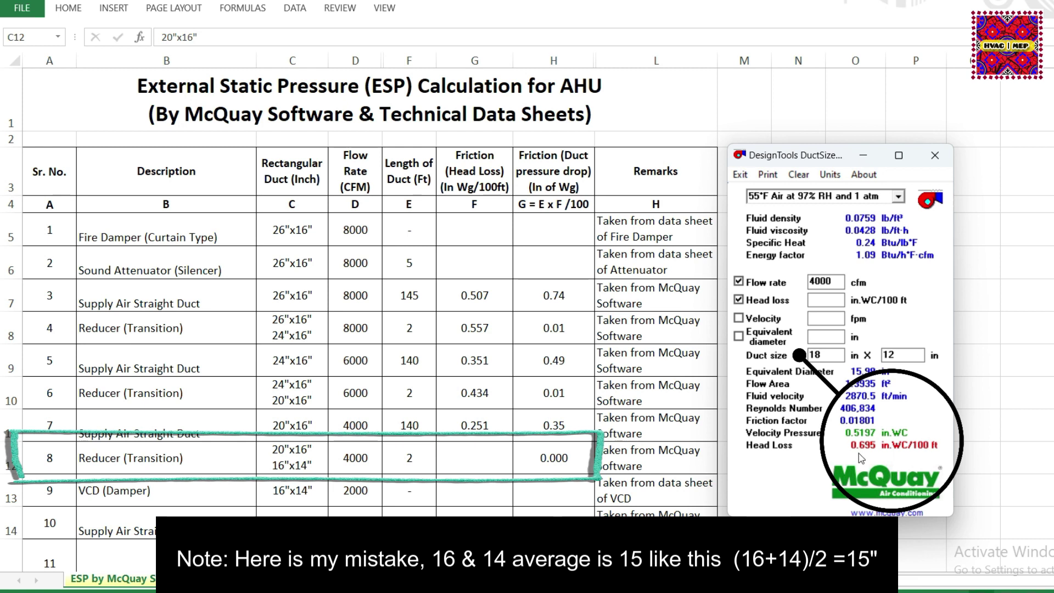
click(492, 457)
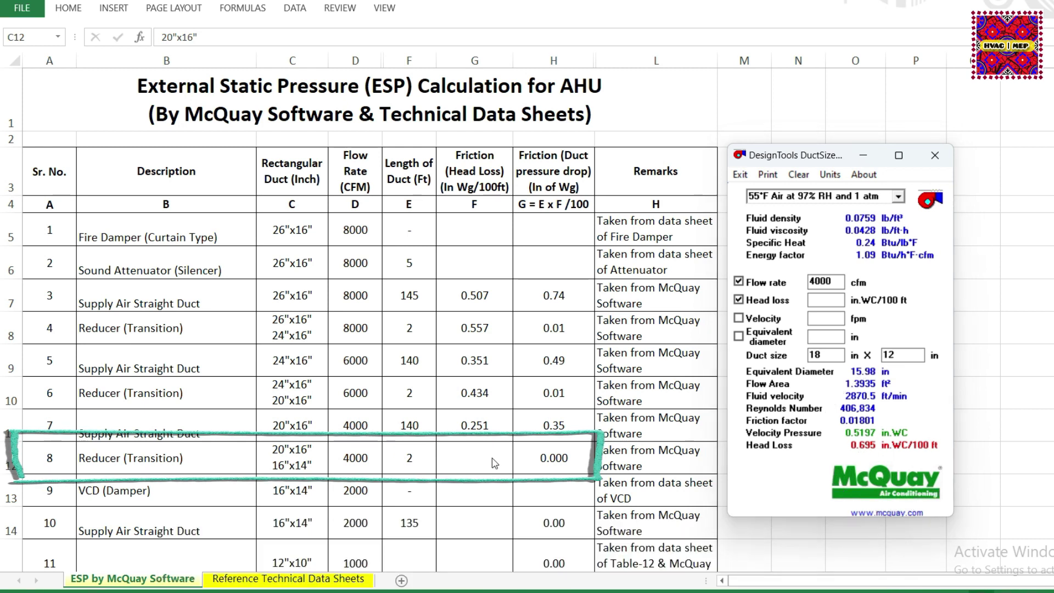
click(492, 458)
- Enter 0.695 as the Sr. No. 8 reducer's friction in G12
text(0.)
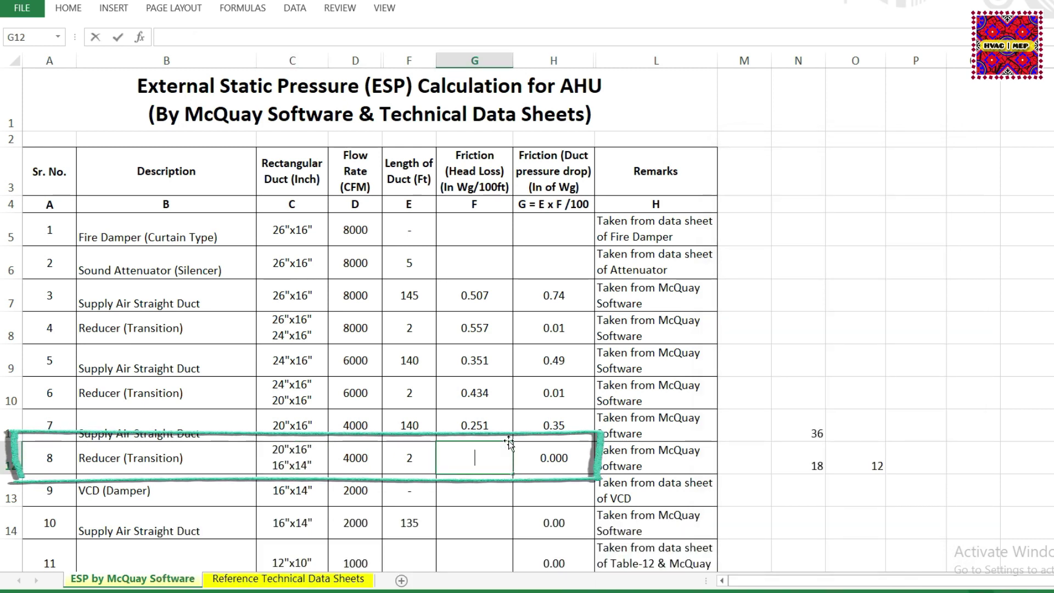
text(695)
key(Return)
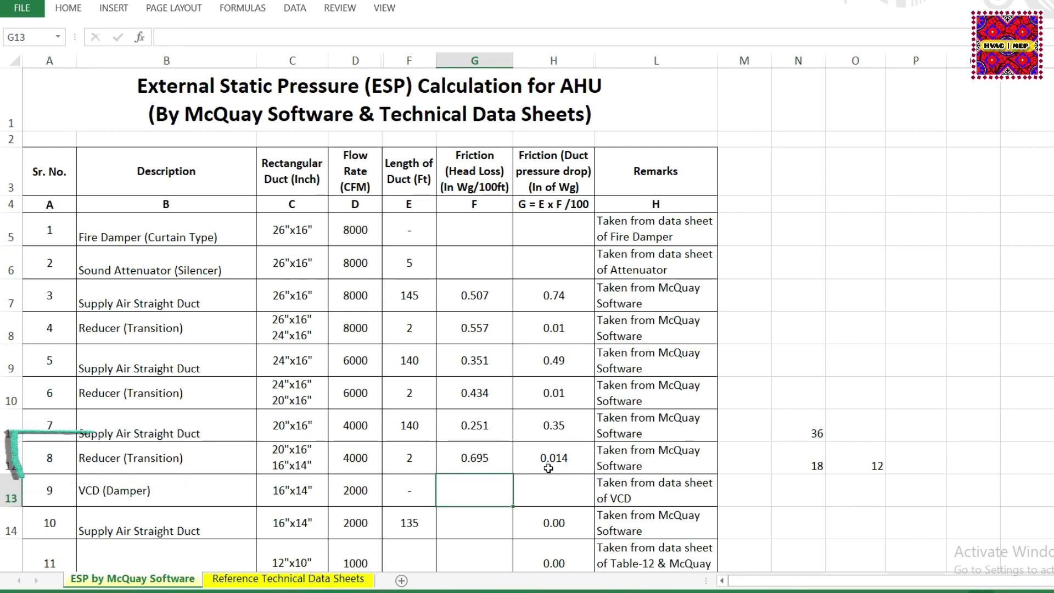
click(564, 462)
click(414, 461)
click(478, 464)
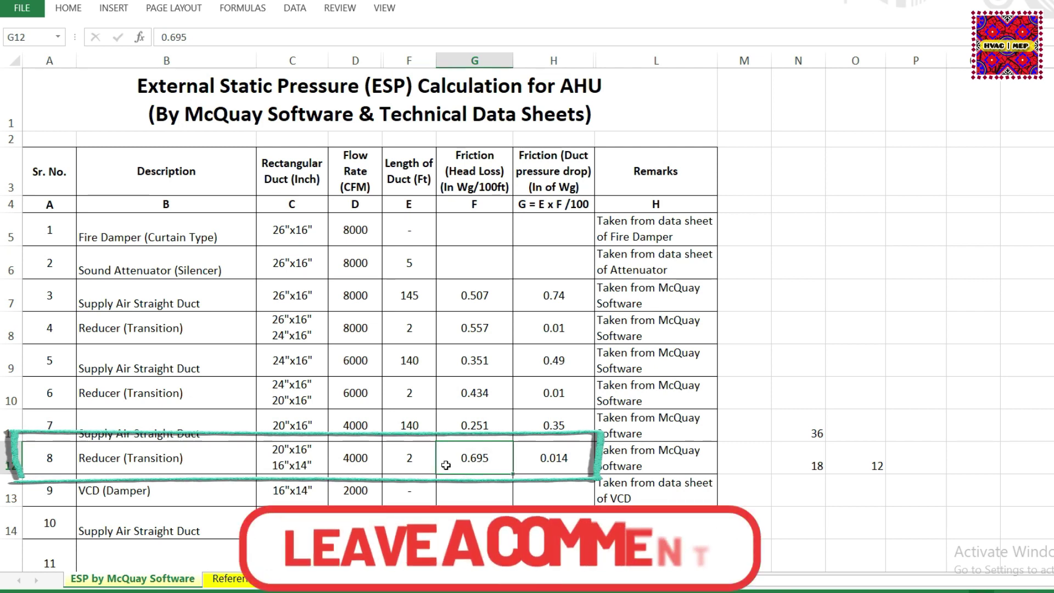
- Verify H12's =G12*F12/100 gives 0.014, then scroll down to the Supply Air Branch Straight Duct row
click(549, 461)
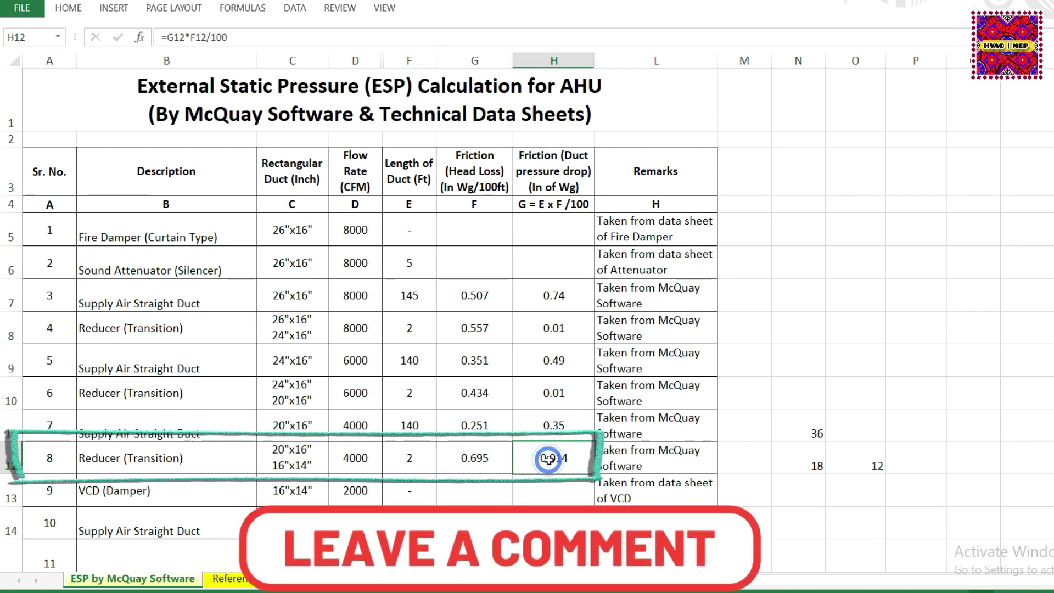
double_click(556, 458)
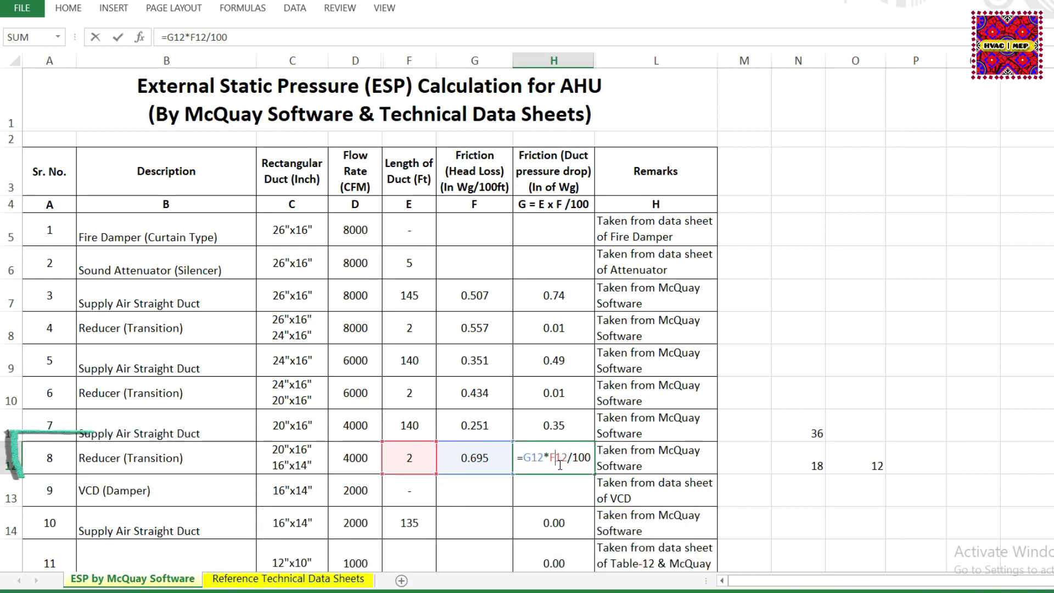
key(ctrl+Return)
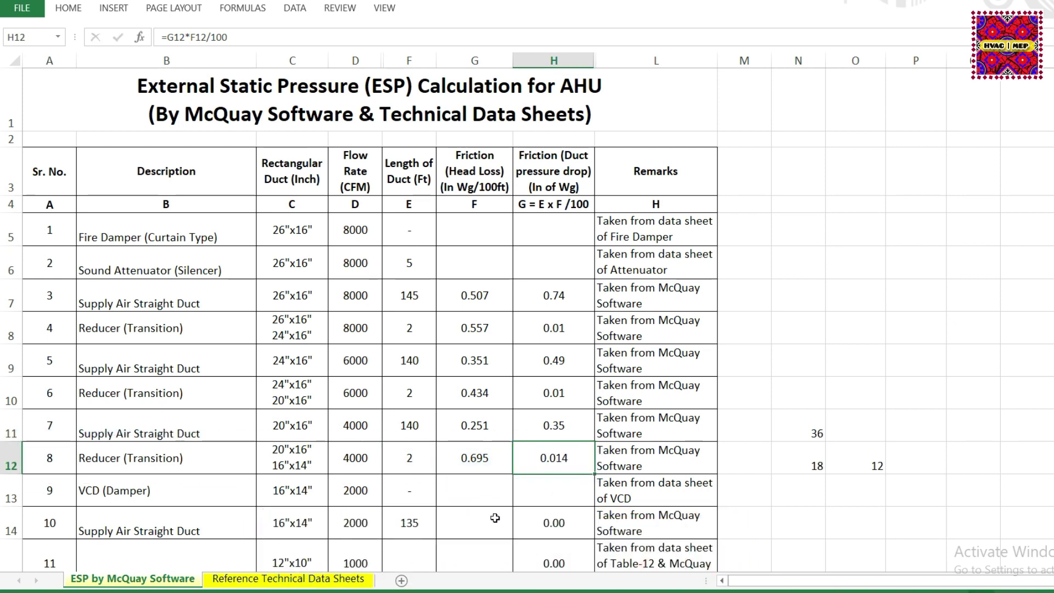
scroll(510, 482, down, 1)
scroll(511, 483, down, 1)
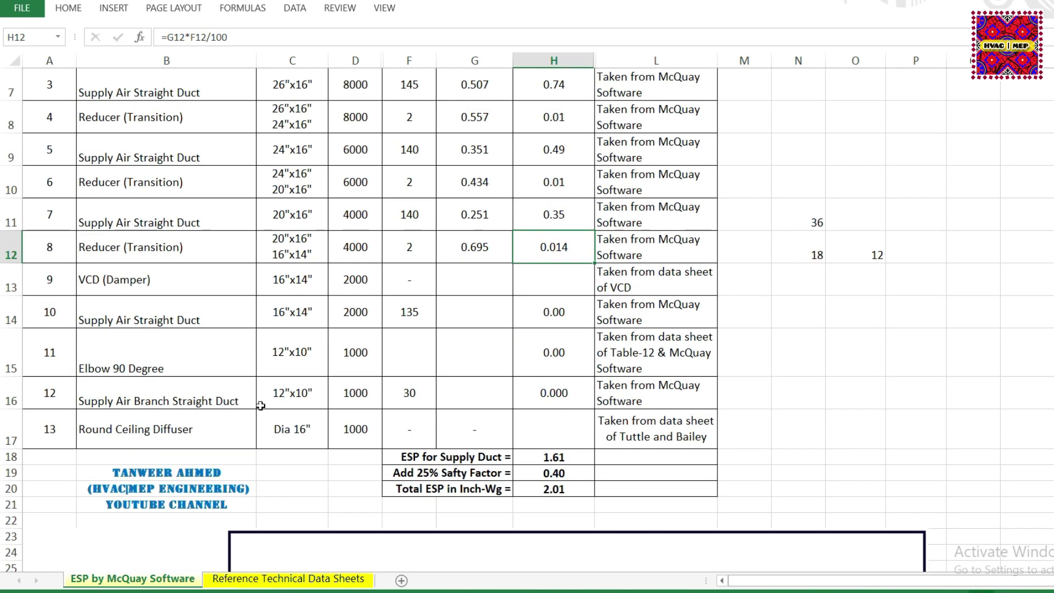
click(202, 399)
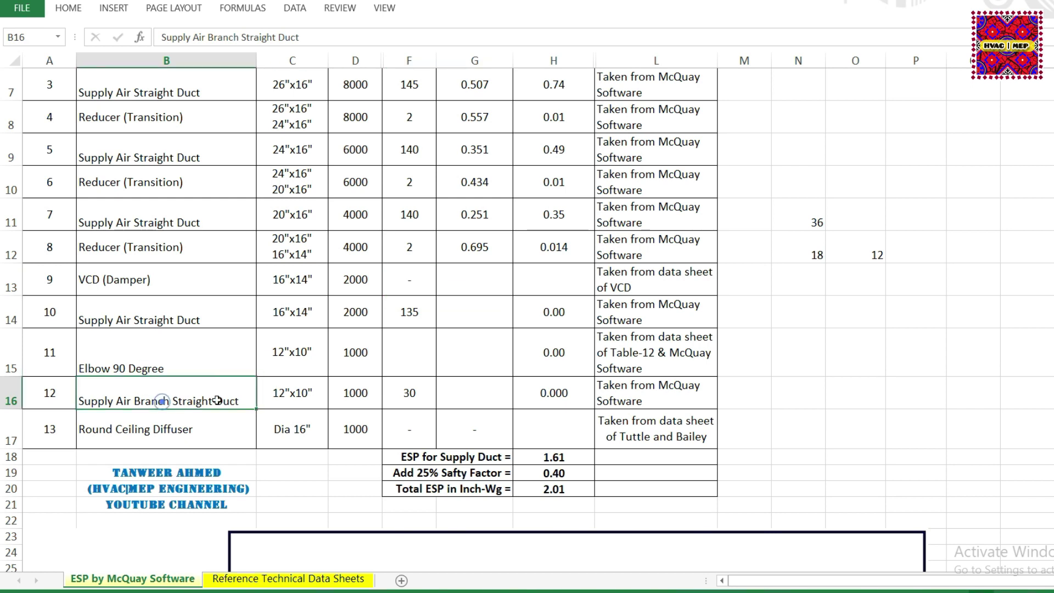
- Size the branch duct in DuctSizer at 1000 cfm with a 12 x 10 duct
click(470, 394)
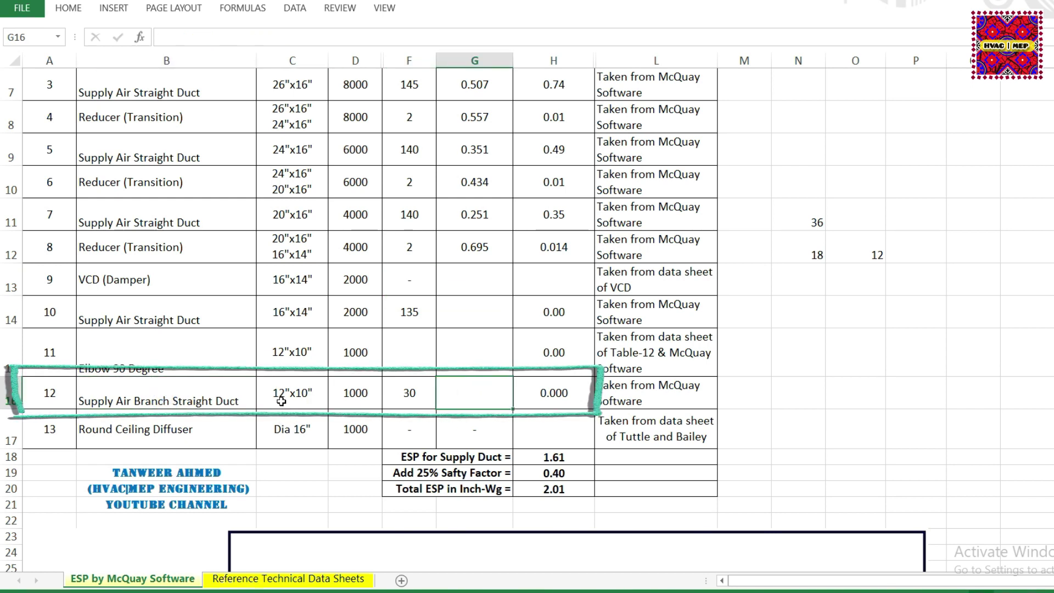
click(353, 400)
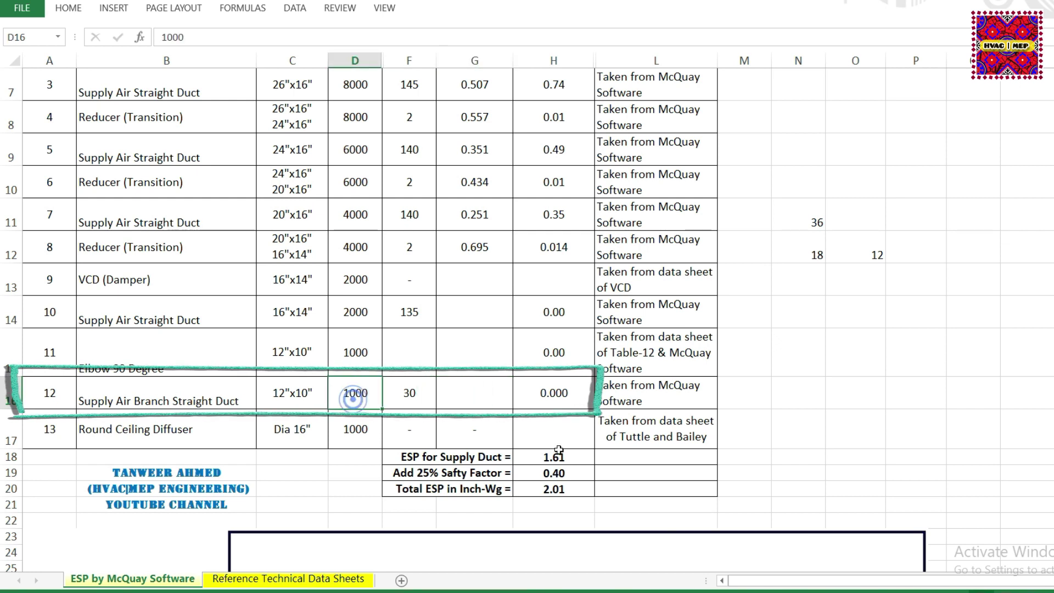
key(alt+Tab)
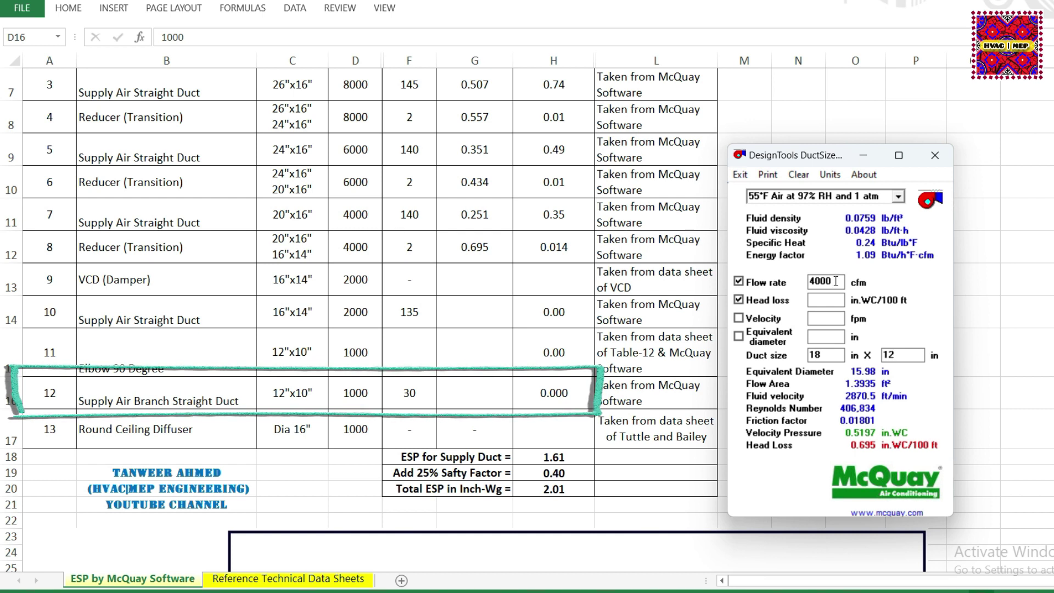
double_click(829, 281)
double_click(826, 355)
double_click(903, 355)
text(10)
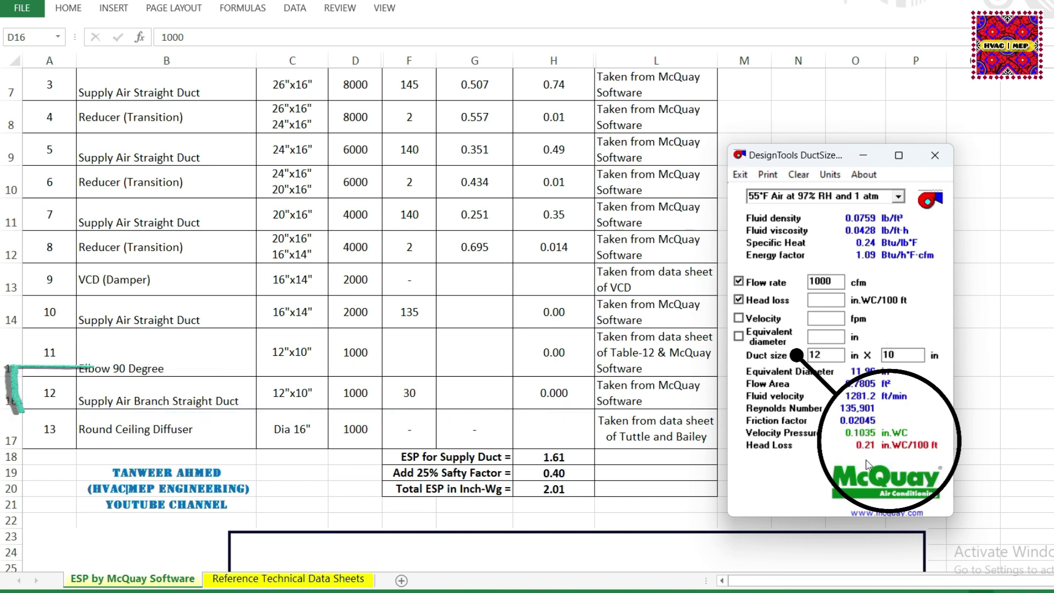
- Enter the 0.21 head loss in G16 and check H16's 0.063 pressure drop
click(488, 402)
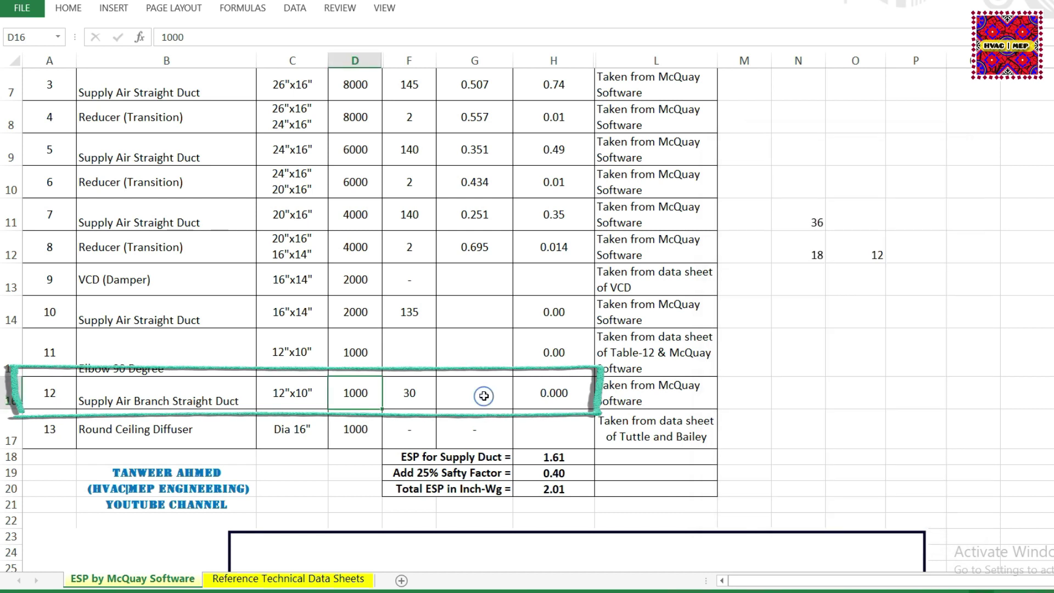
double_click(486, 400)
text(0)
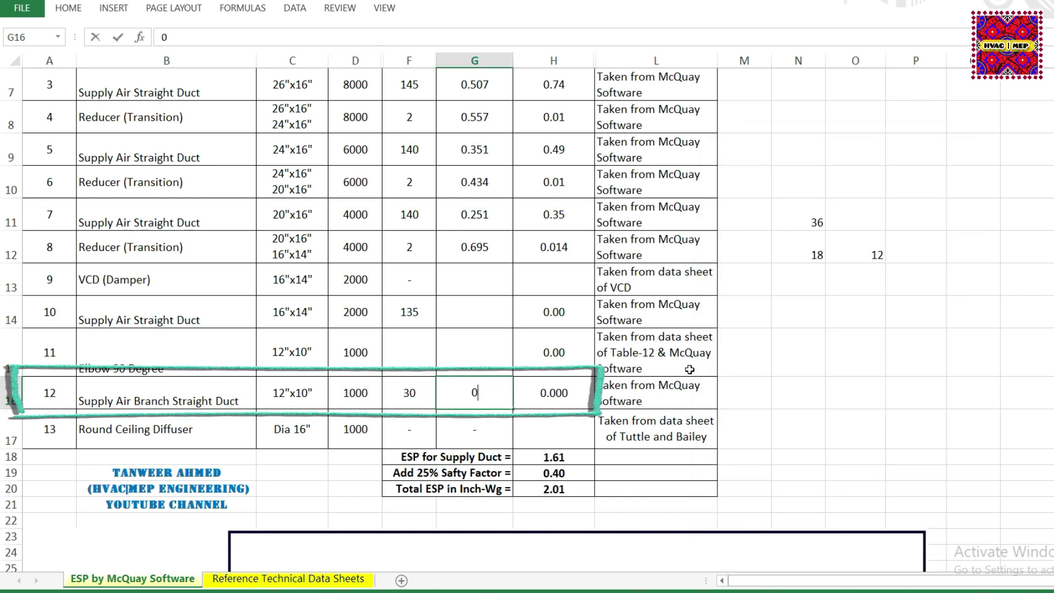
text(.21)
key(Return)
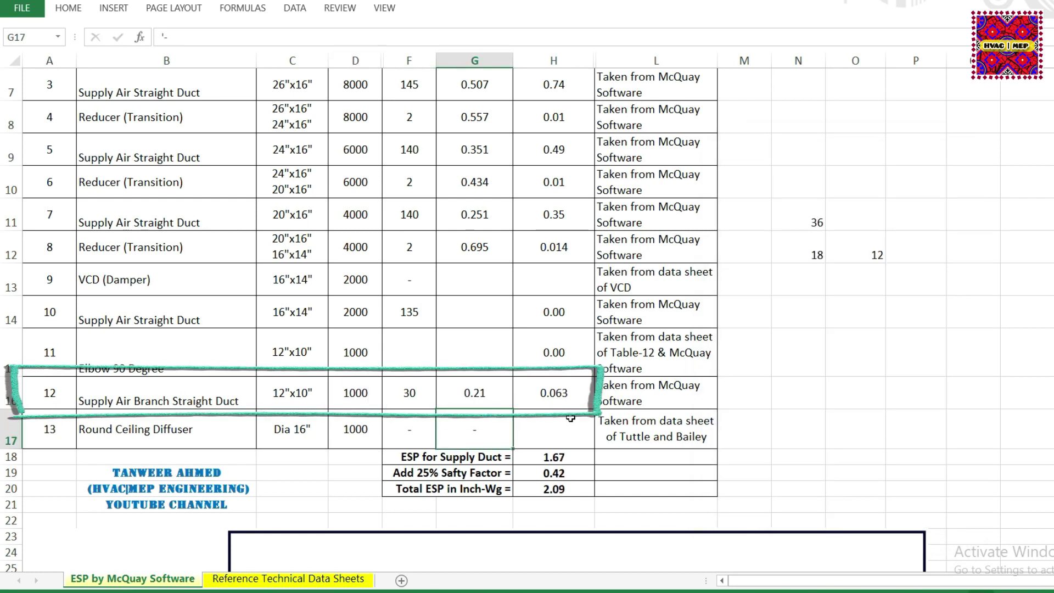
click(556, 394)
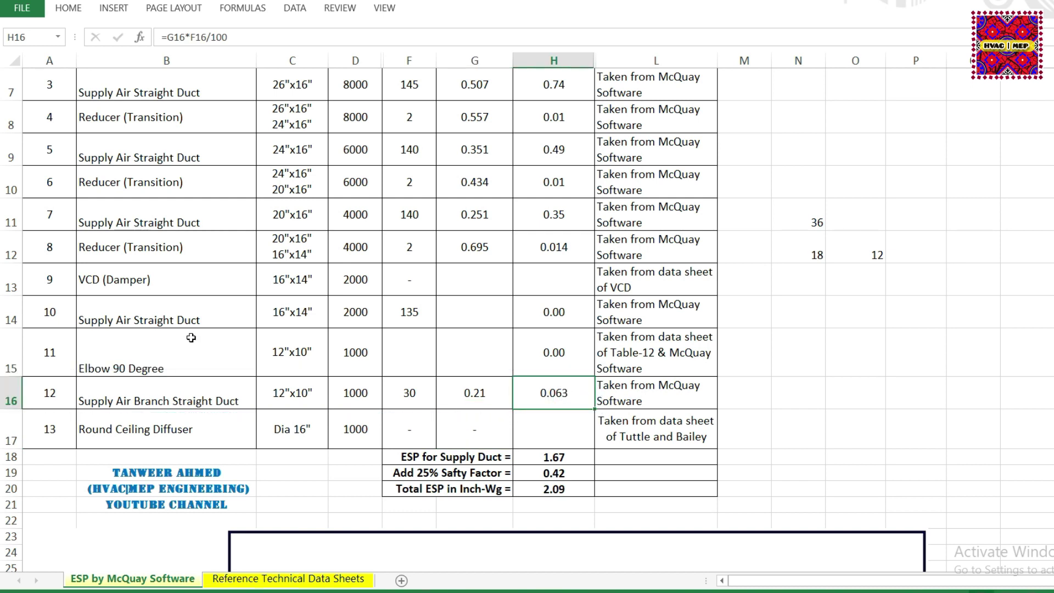
- Size item 10's straight duct in DuctSizer at 2000 cfm with a 16 x 14 duct
click(106, 311)
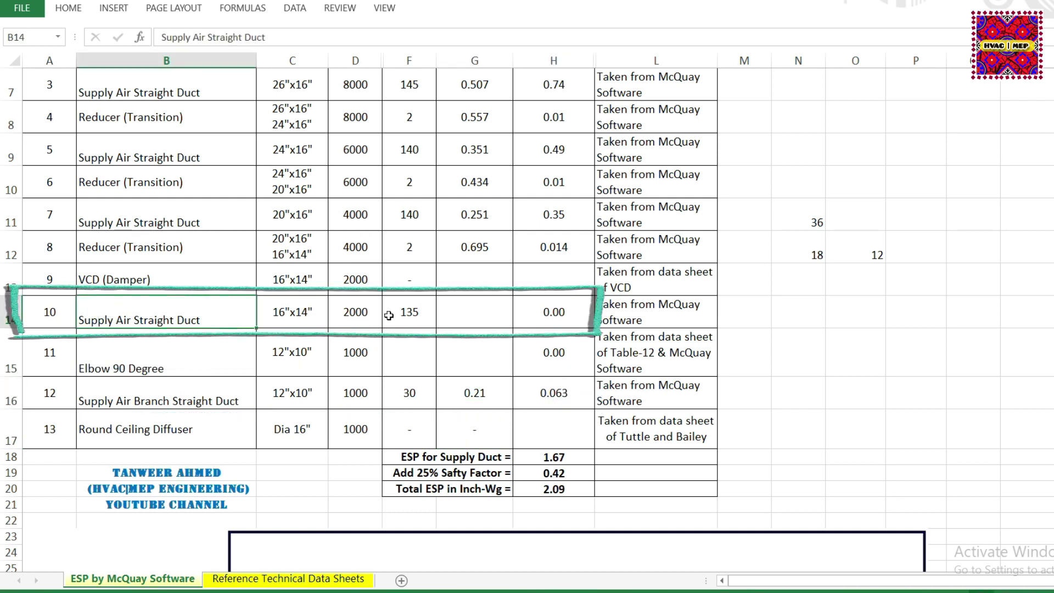
click(464, 310)
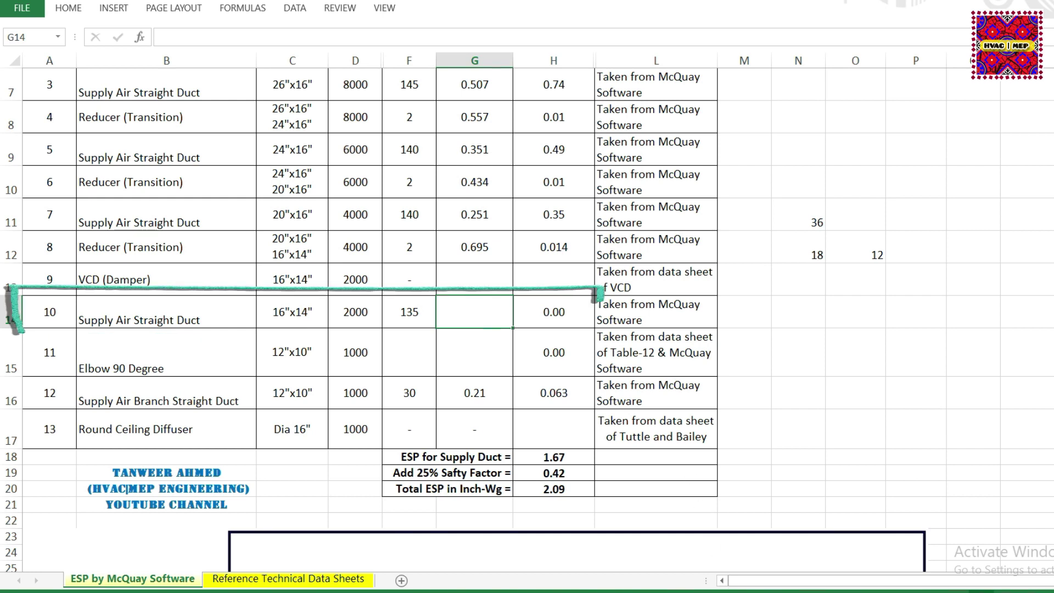
key(alt+Tab)
double_click(824, 282)
text(2000)
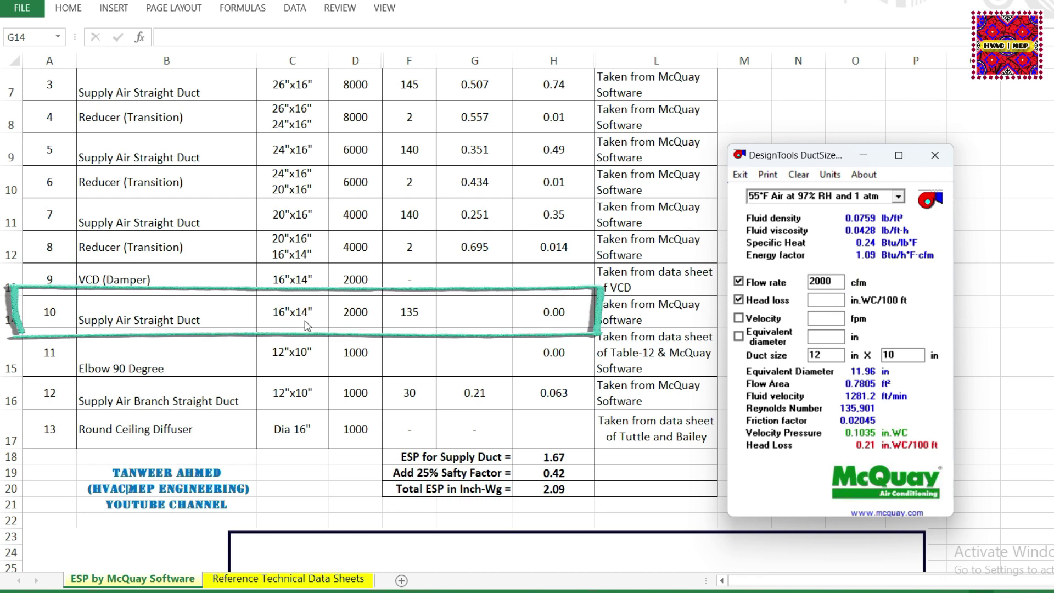
double_click(826, 356)
text(16)
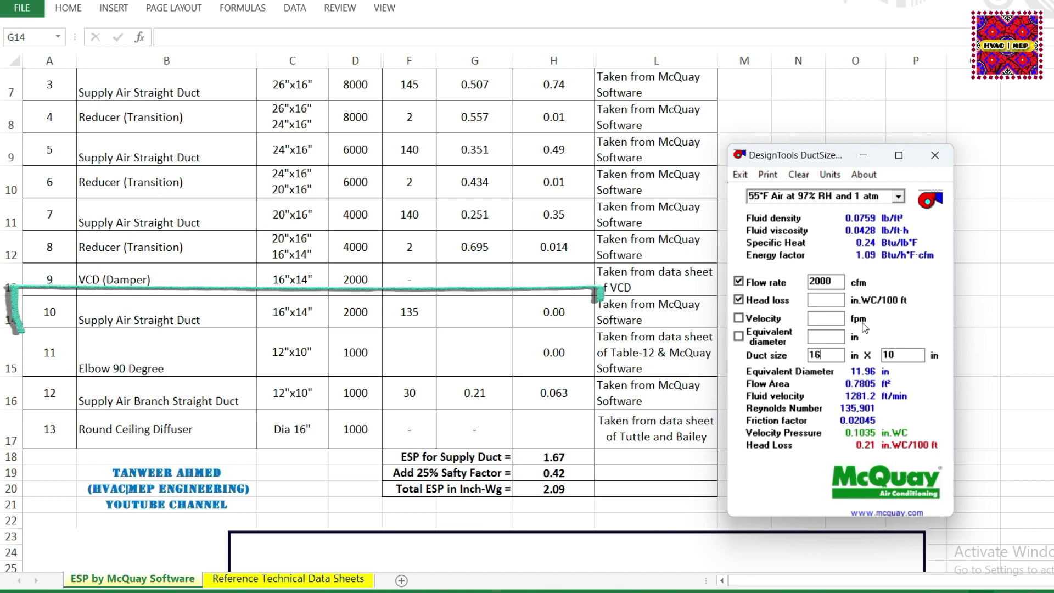
double_click(903, 355)
text(14)
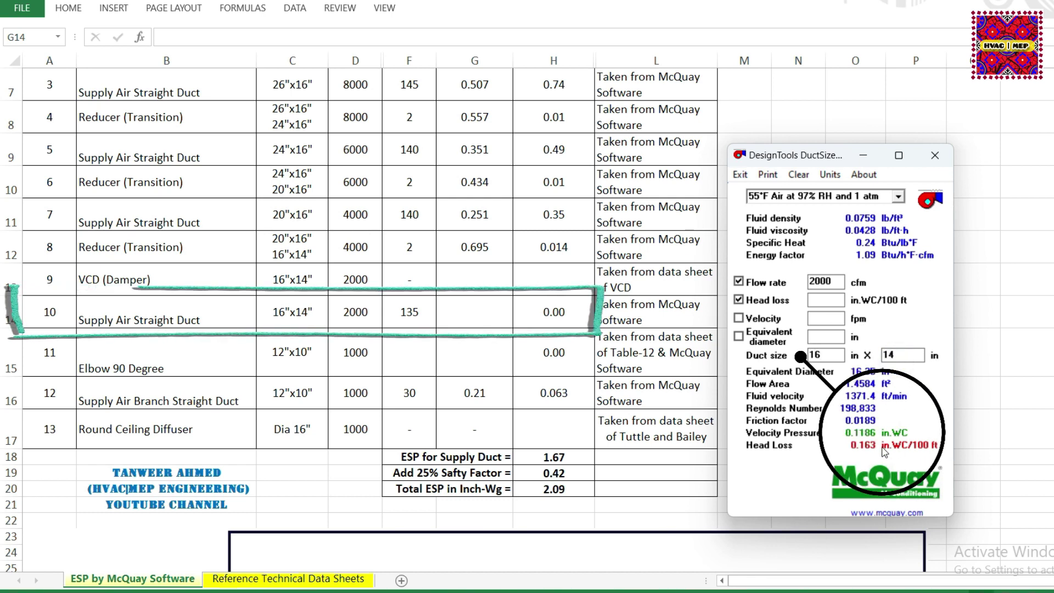
- Enter the 0.163 head loss in G14 and check H14's 0.22 pressure drop
double_click(458, 310)
text(0.)
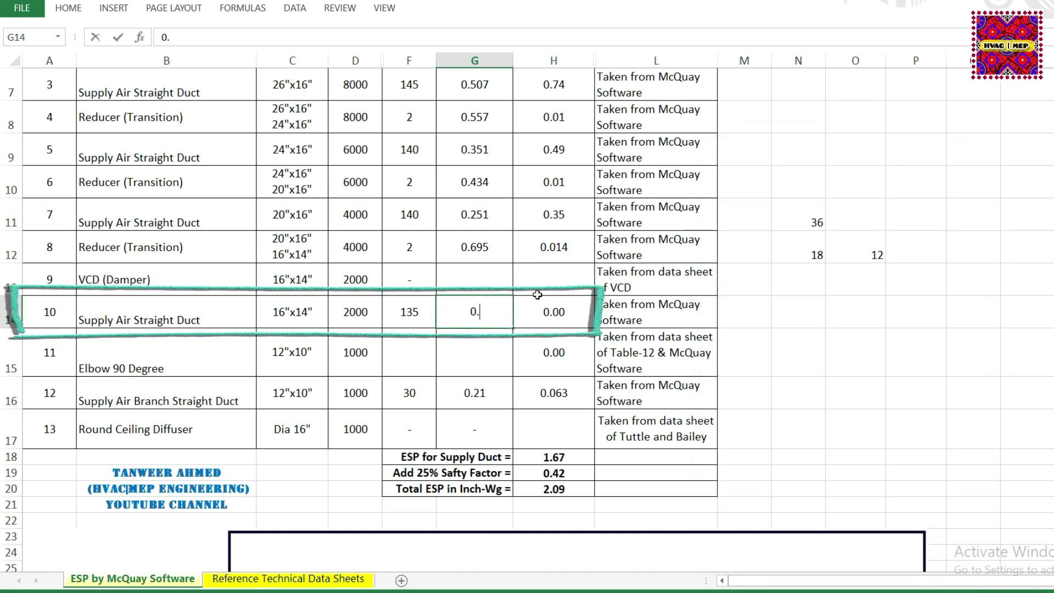
text(163)
key(Return)
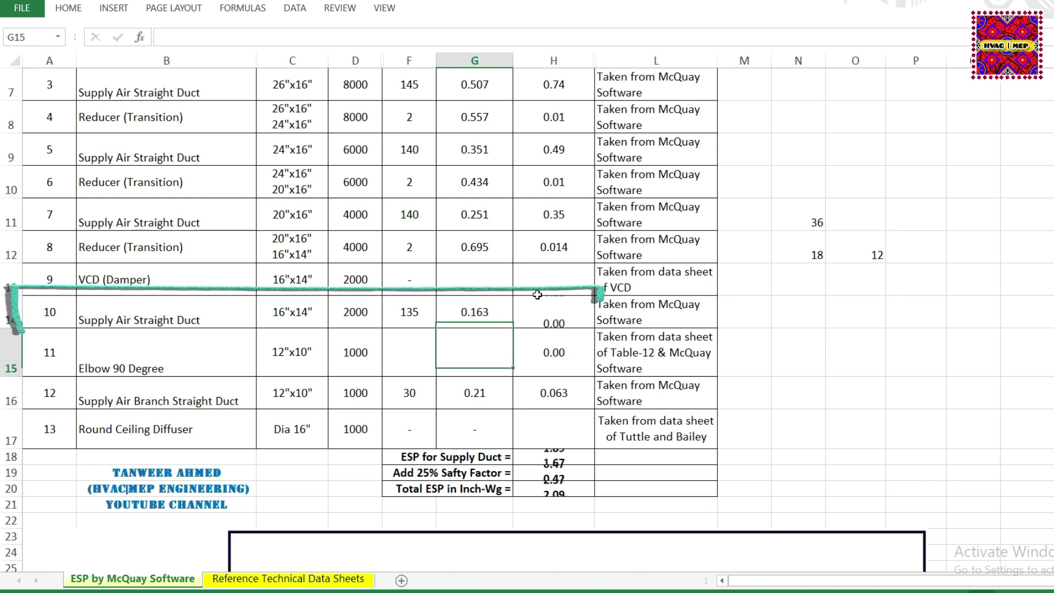
click(479, 309)
click(557, 311)
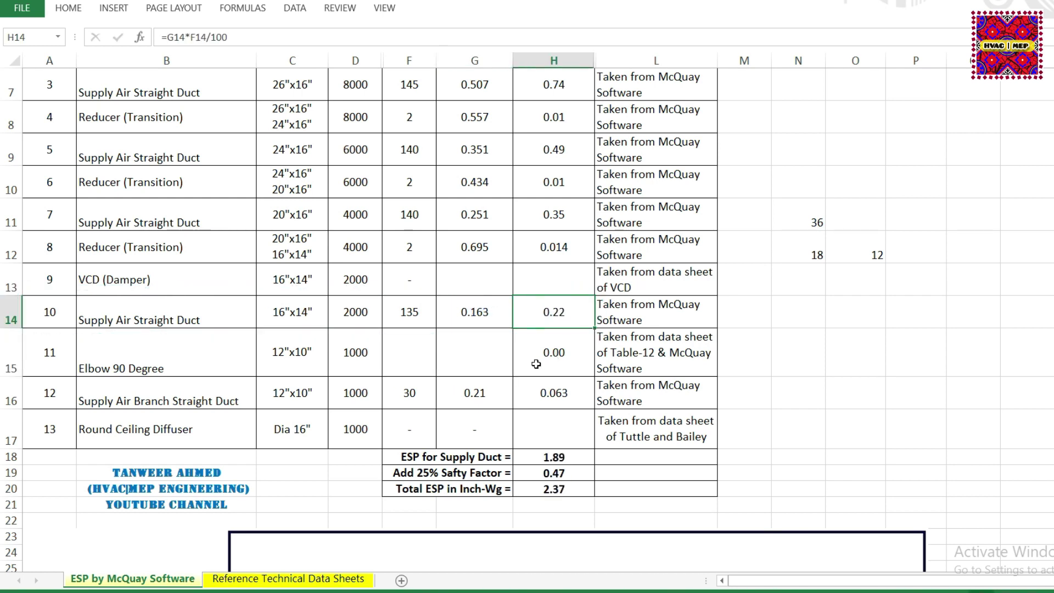
scroll(564, 384, up, 2)
scroll(562, 450, up, 1)
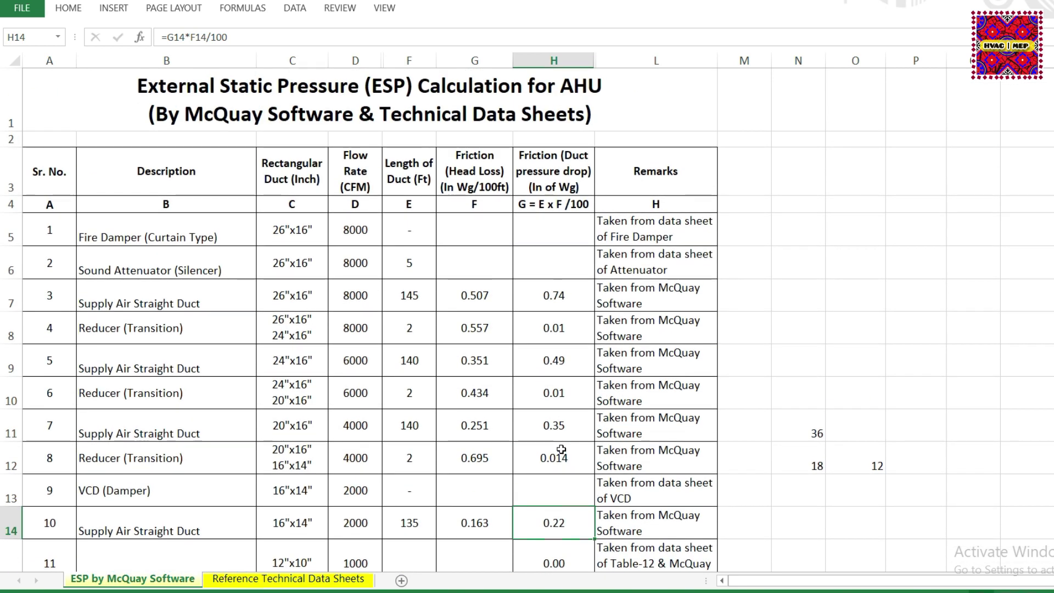
scroll(552, 301, down, 1)
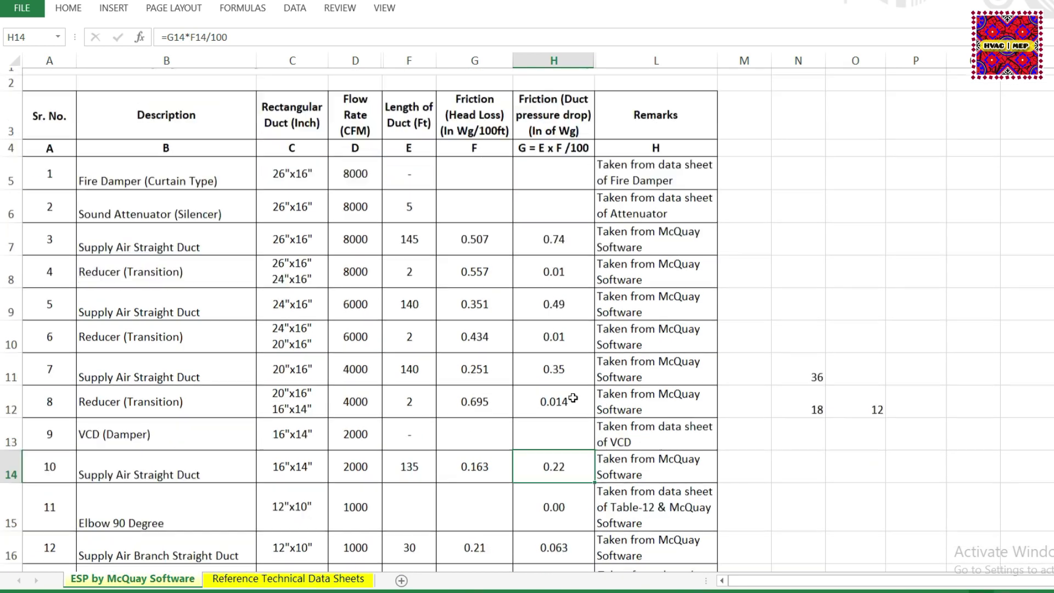
scroll(566, 407, down, 1)
scroll(576, 420, up, 2)
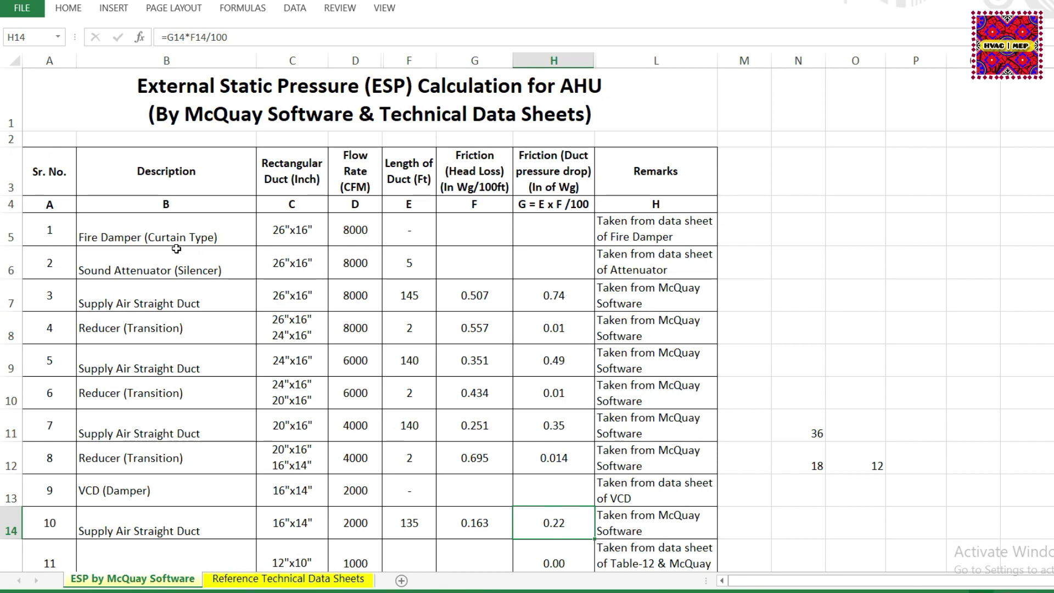
click(151, 242)
click(549, 228)
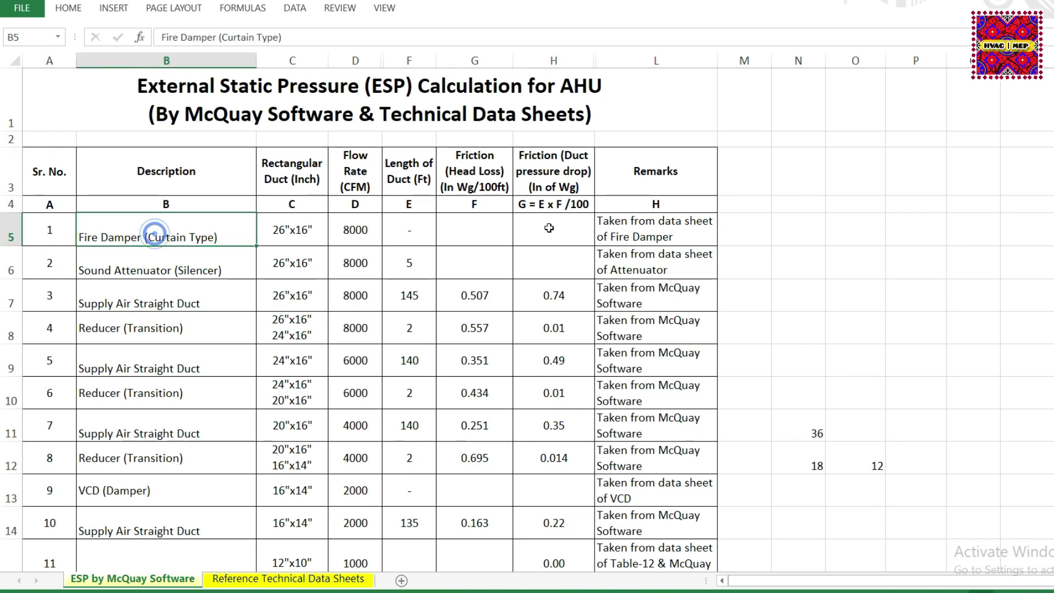
click(149, 268)
click(543, 264)
scroll(538, 266, down, 1)
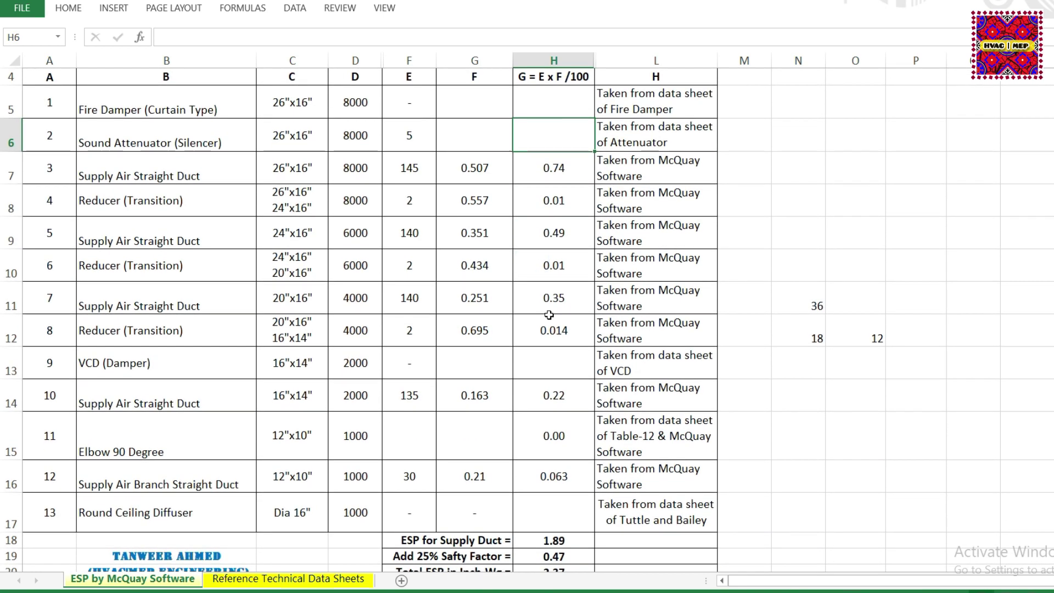
click(576, 367)
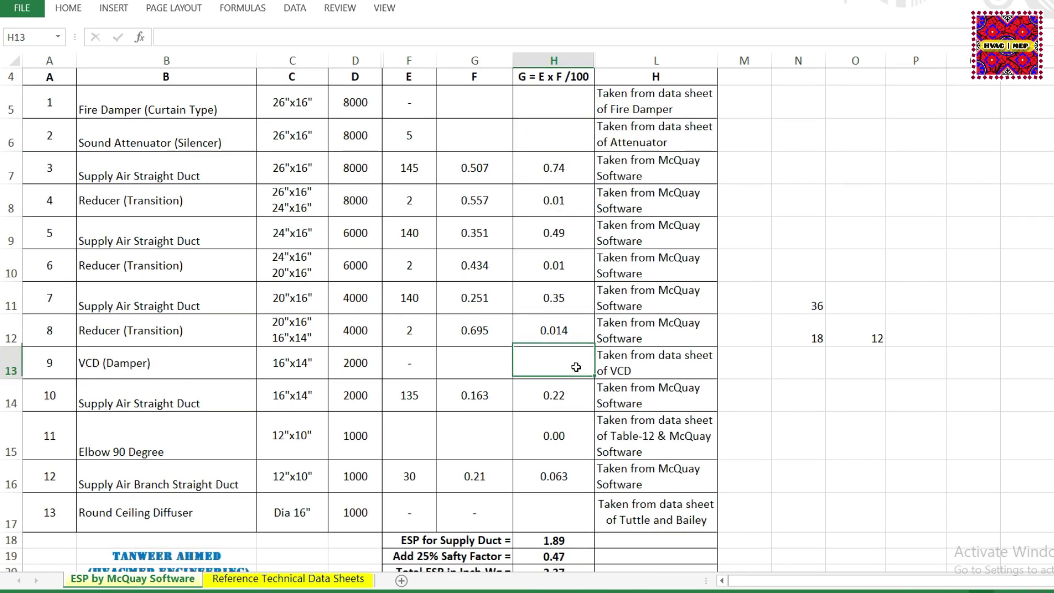
click(134, 432)
scroll(570, 441, down, 1)
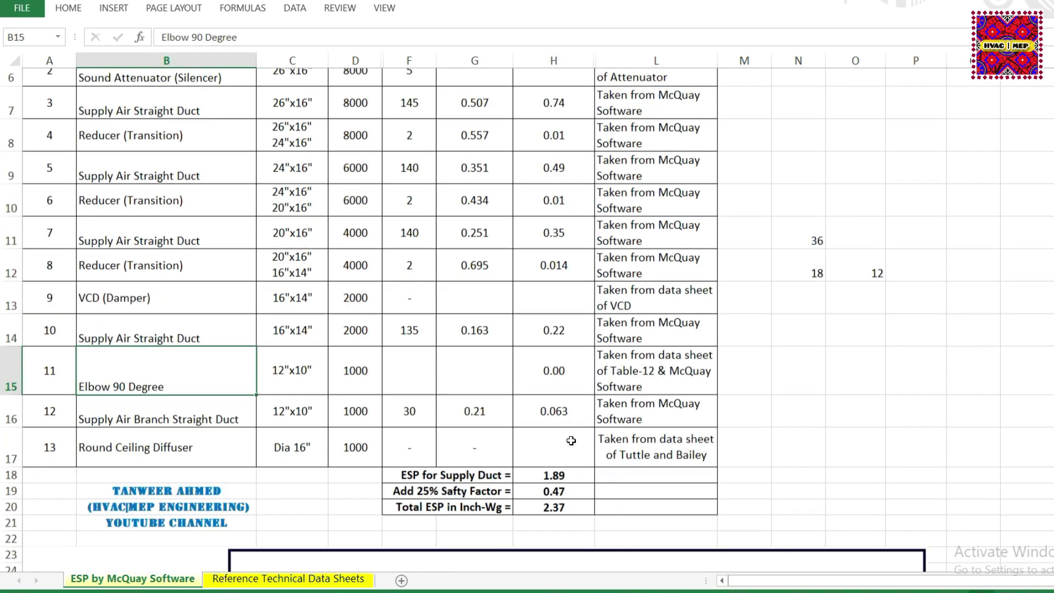
click(551, 417)
scroll(583, 423, down, 3)
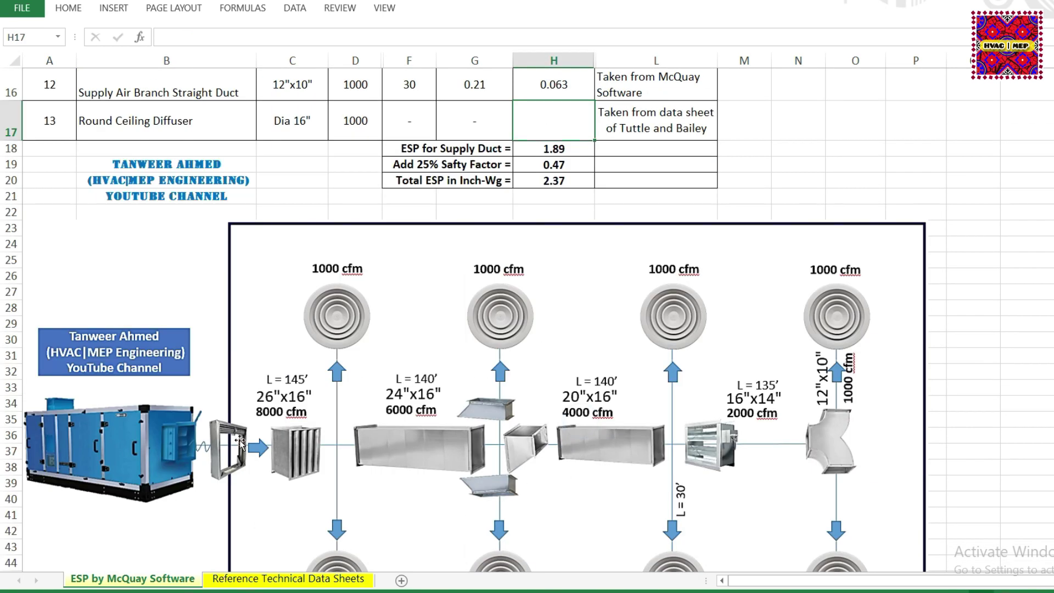
scroll(302, 412, up, 3)
scroll(244, 313, up, 1)
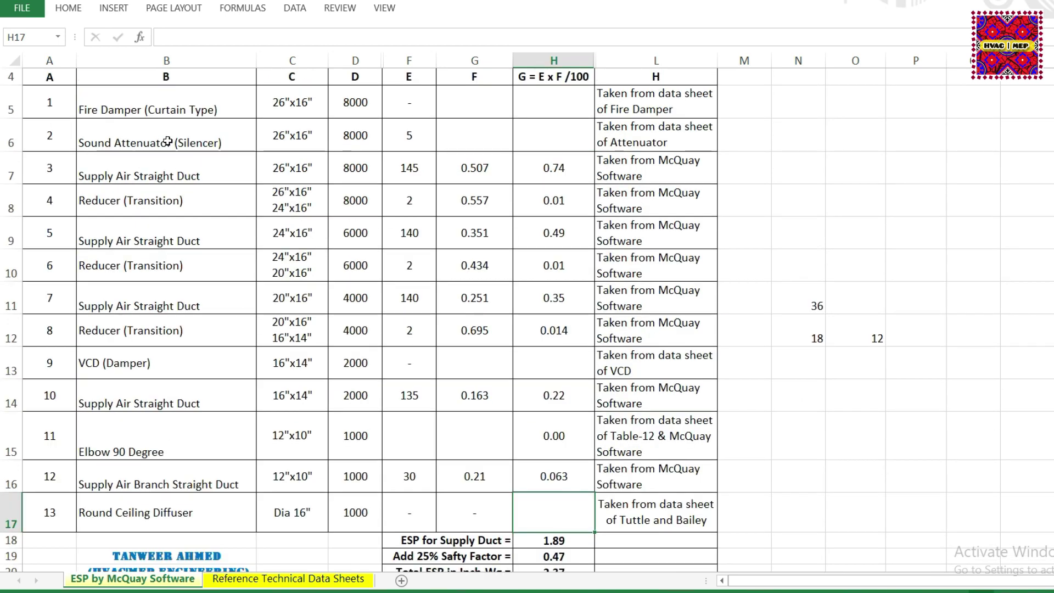
scroll(185, 332, down, 3)
scroll(187, 334, down, 2)
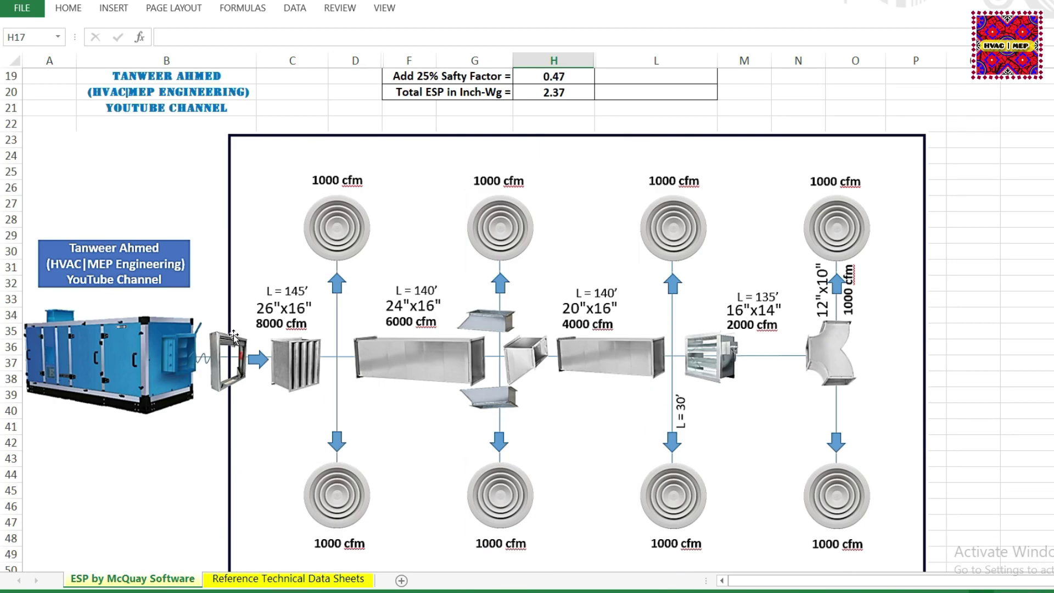
scroll(236, 368, up, 5)
scroll(245, 377, up, 1)
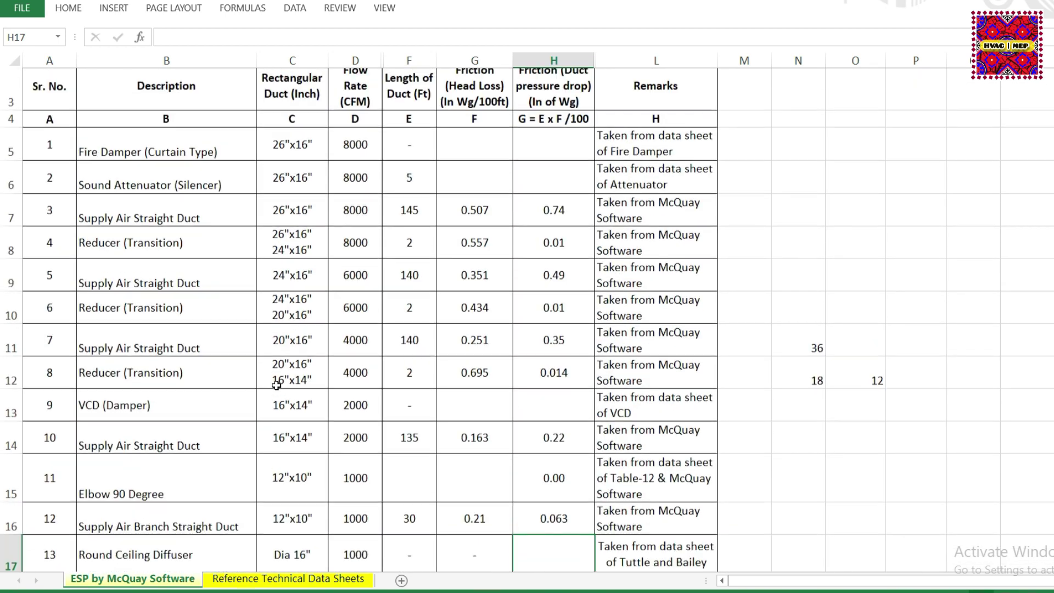
scroll(263, 330, up, 1)
click(298, 233)
click(353, 234)
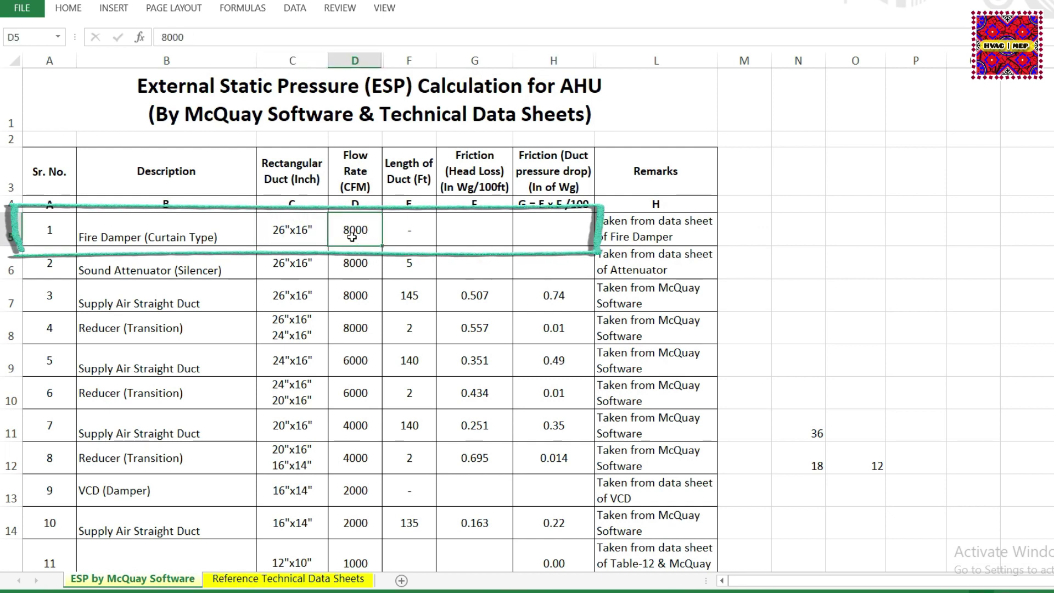
click(273, 579)
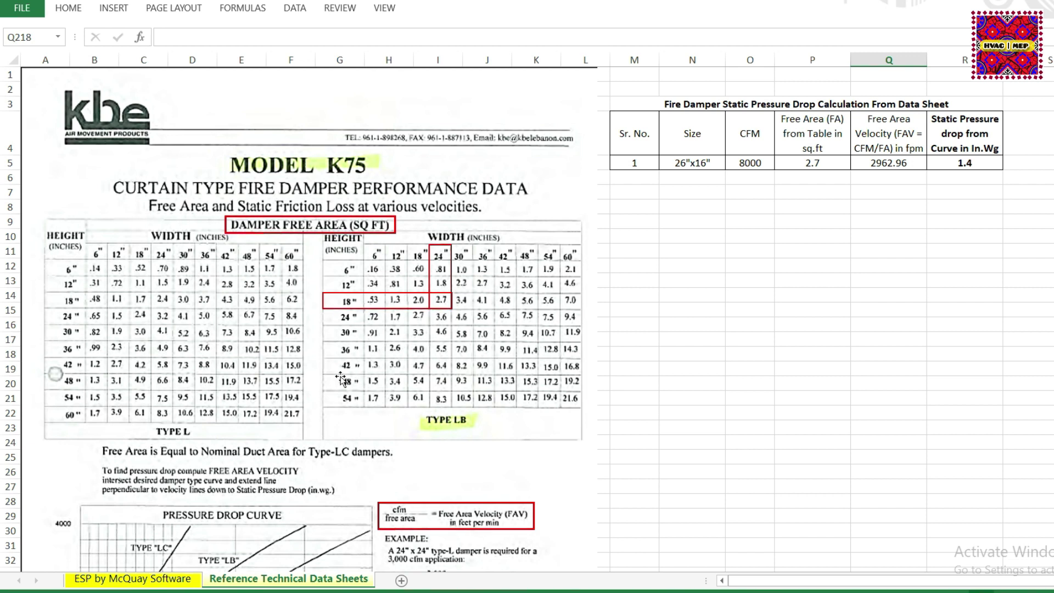
scroll(351, 382, down, 3)
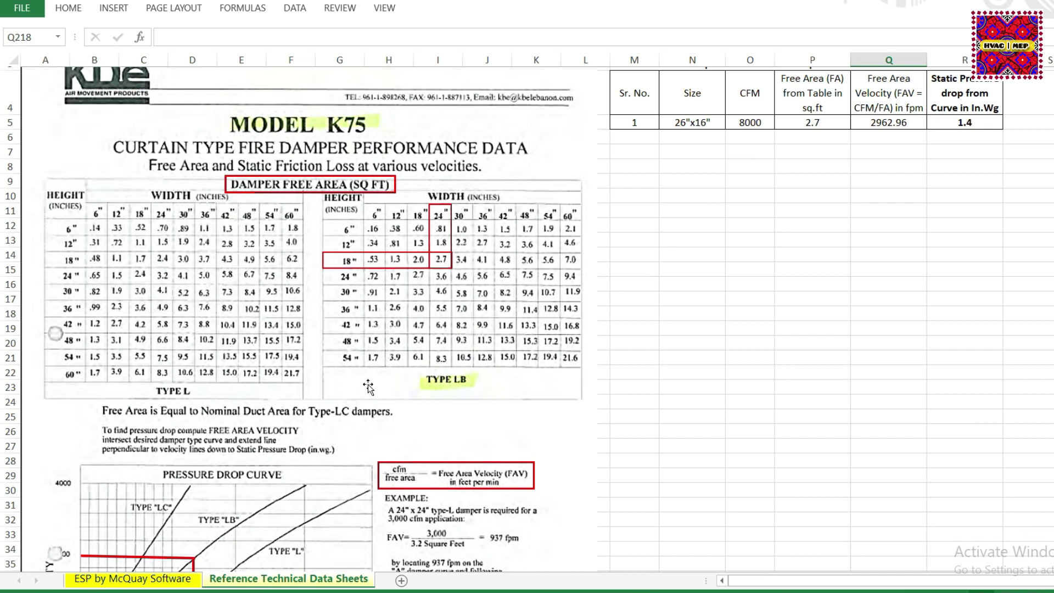
scroll(368, 387, up, 3)
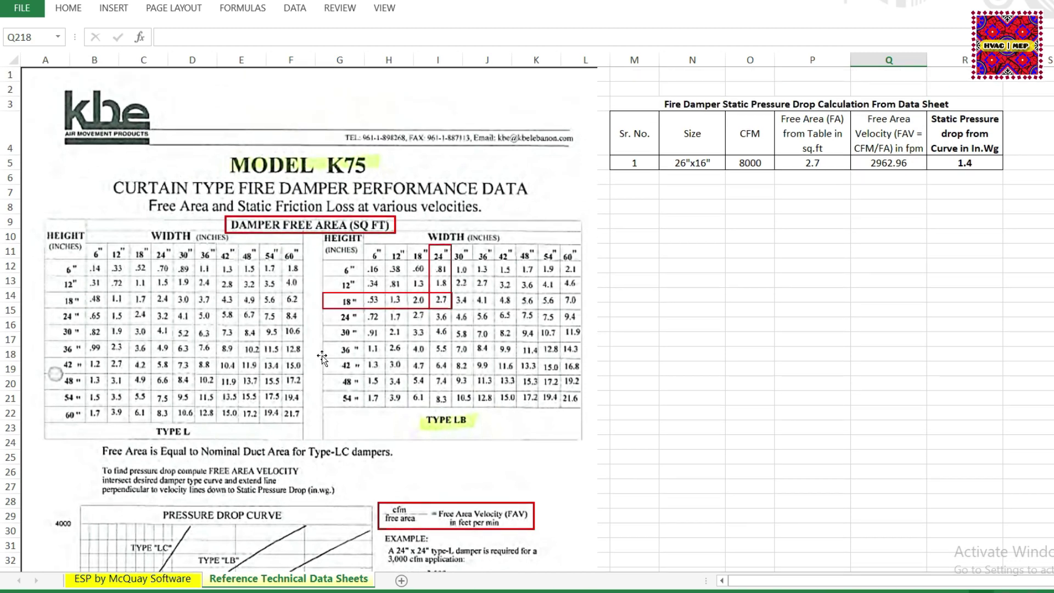
scroll(385, 373, down, 3)
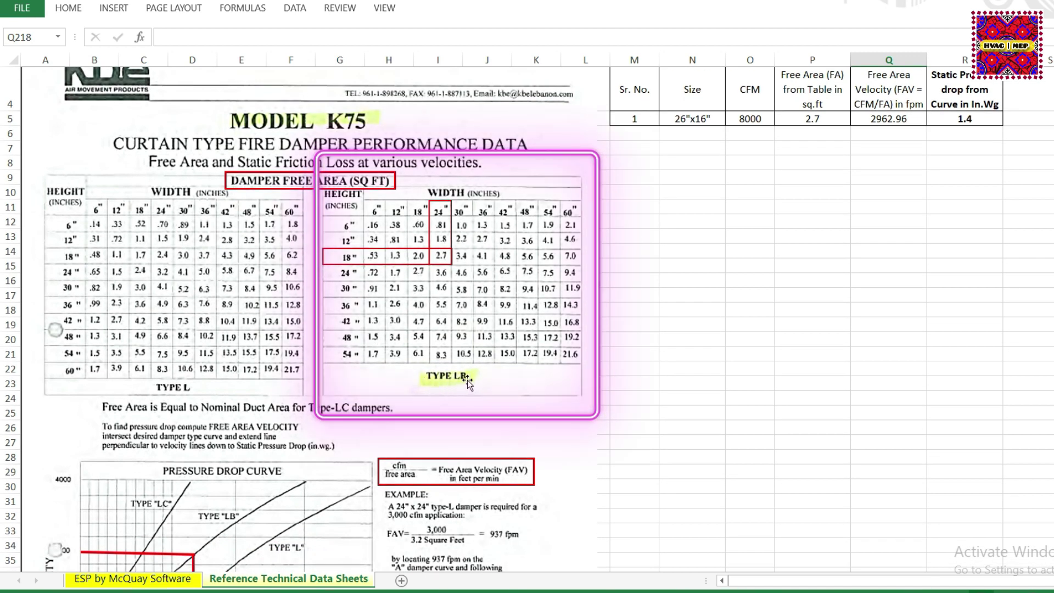
scroll(436, 385, up, 3)
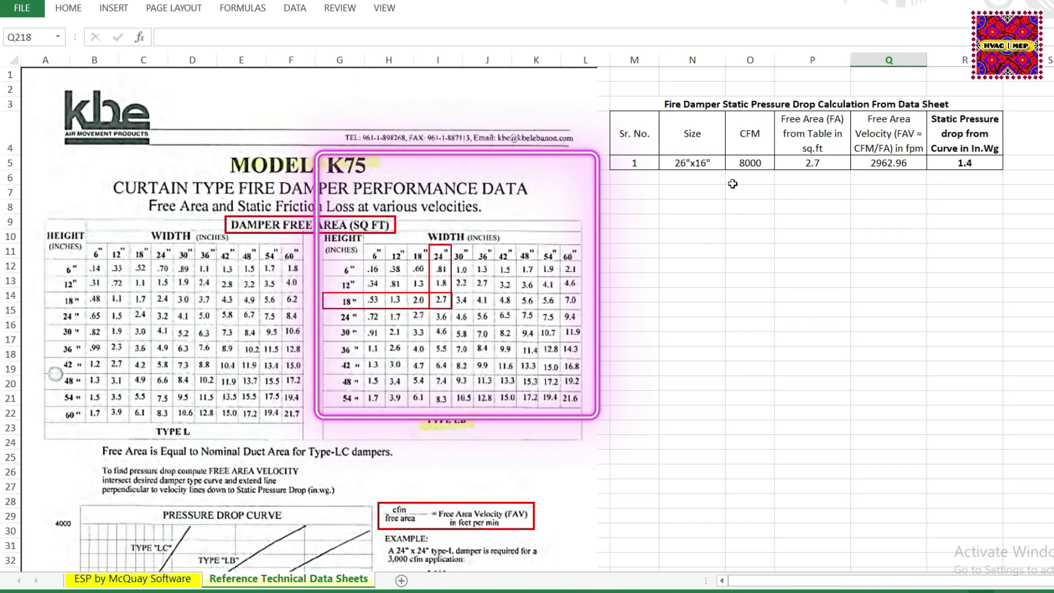
click(342, 289)
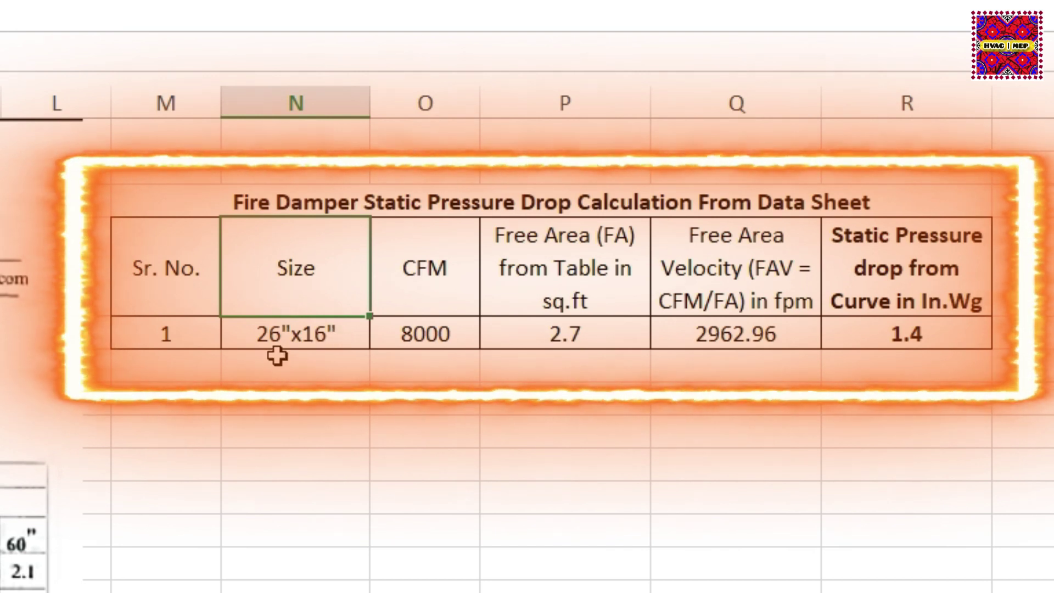
click(409, 336)
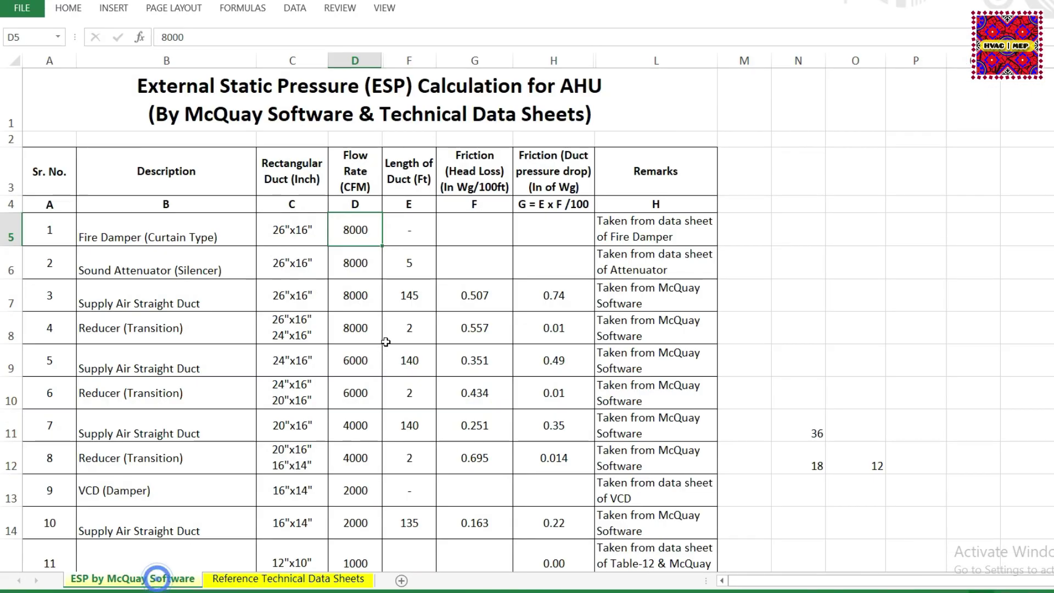
click(292, 243)
click(362, 238)
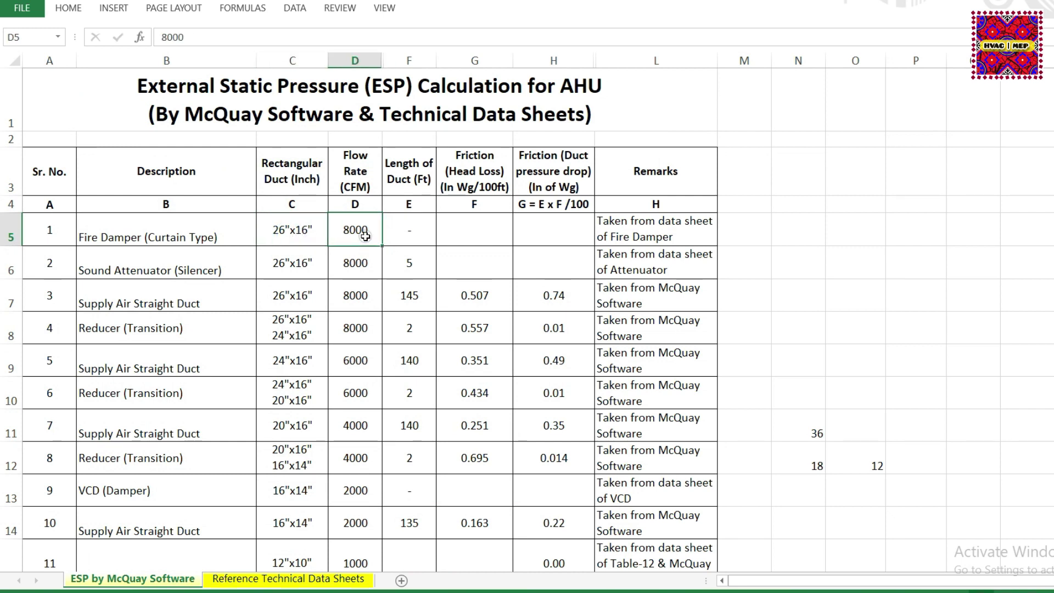
click(321, 578)
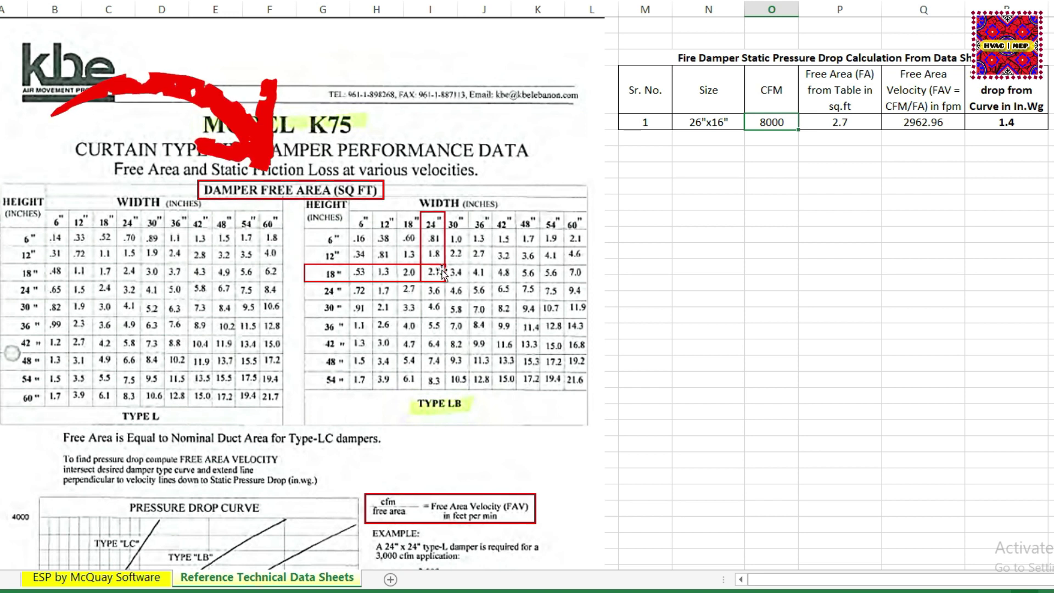
click(707, 124)
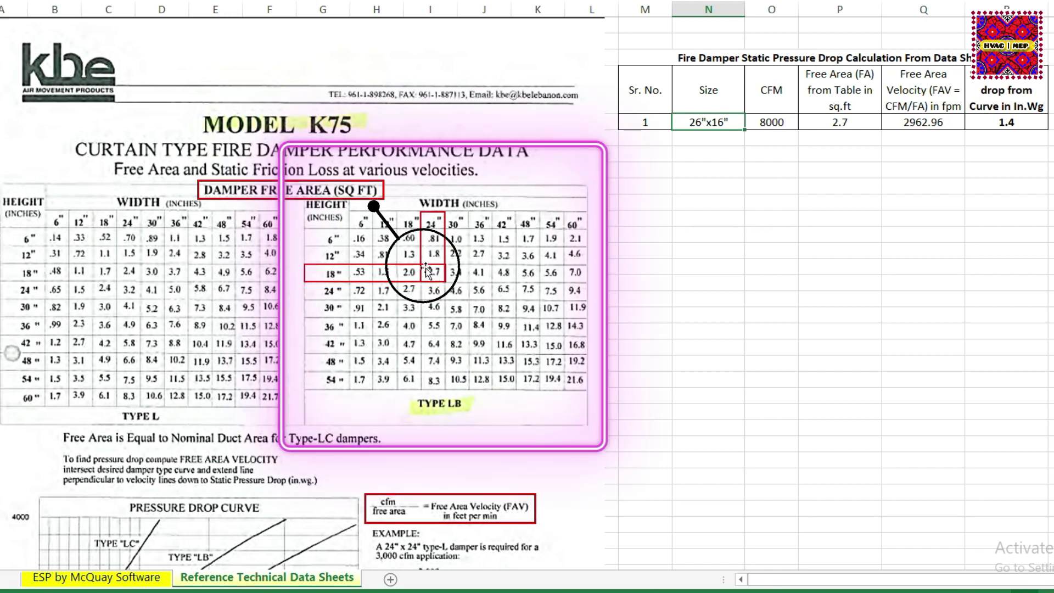
click(854, 125)
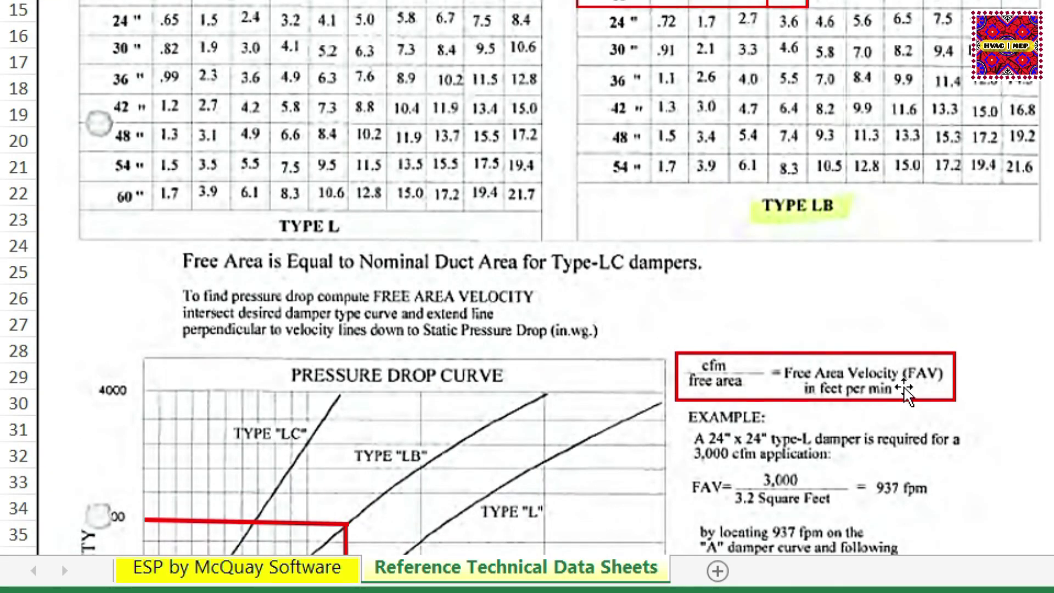
scroll(843, 365, down, 2)
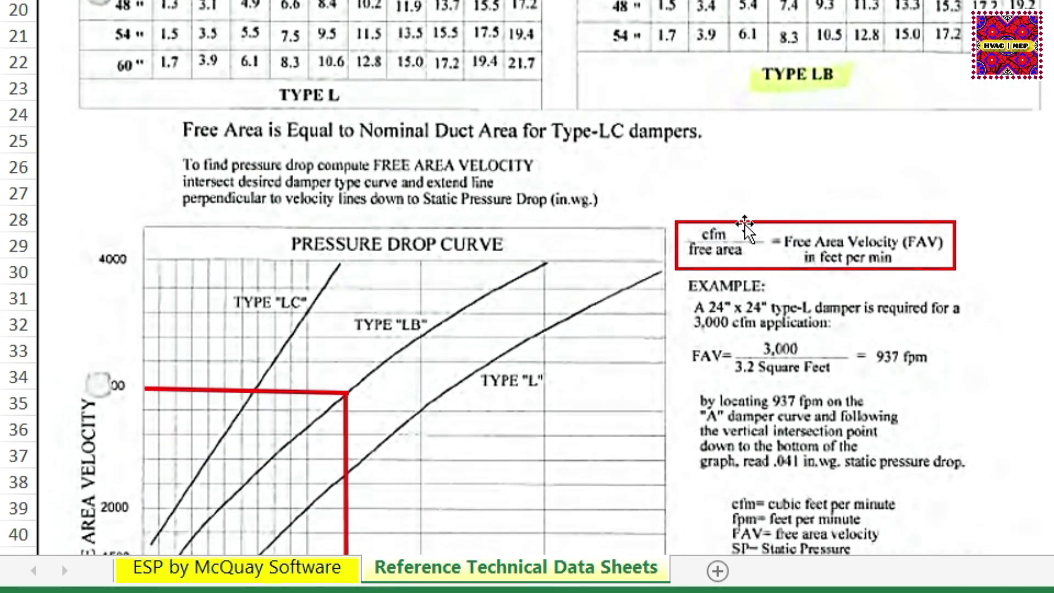
scroll(727, 270, up, 2)
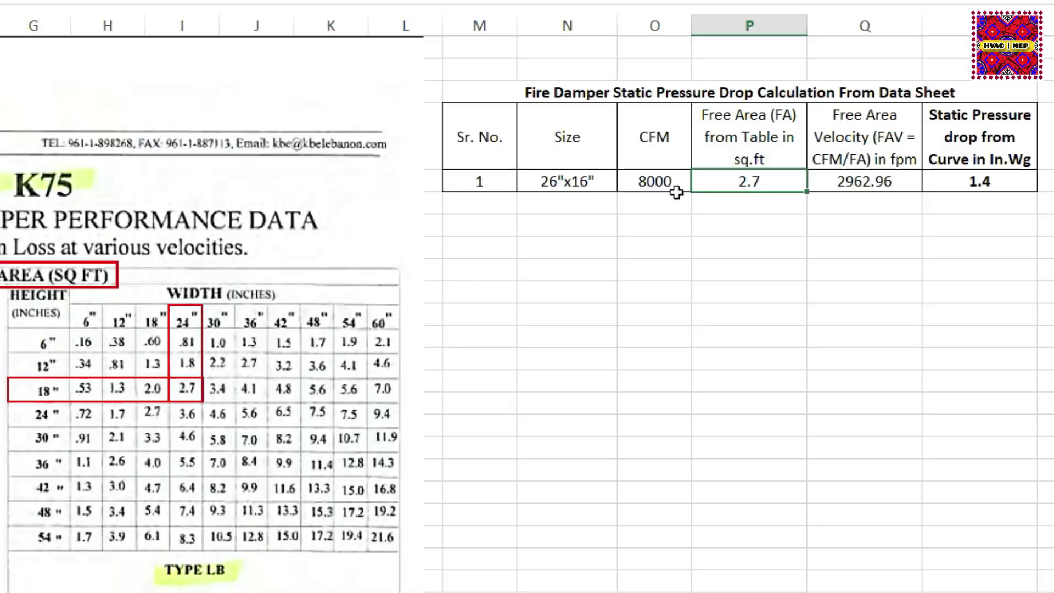
click(672, 183)
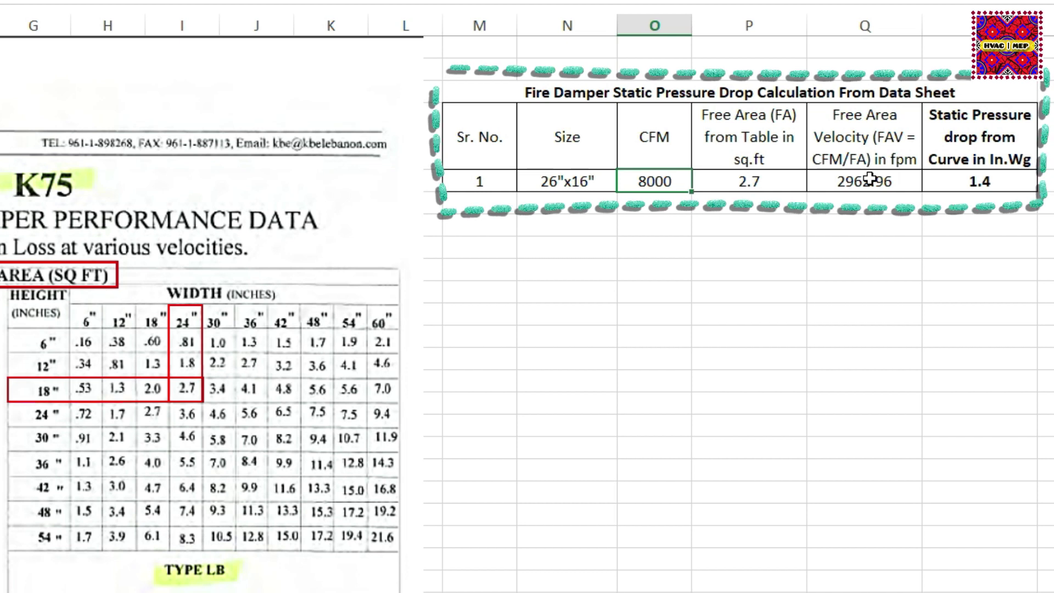
click(902, 149)
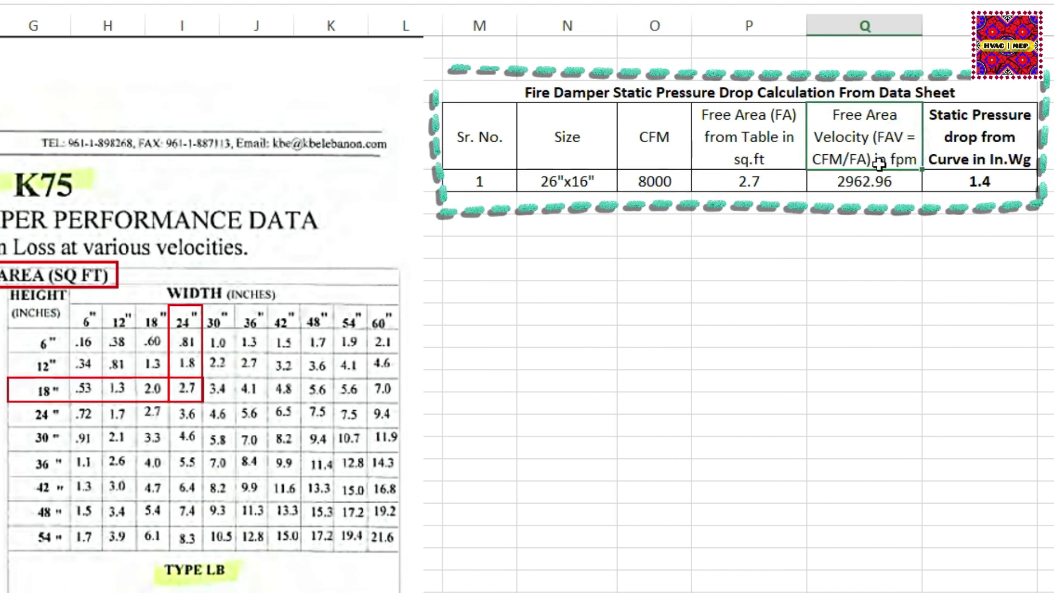
double_click(841, 183)
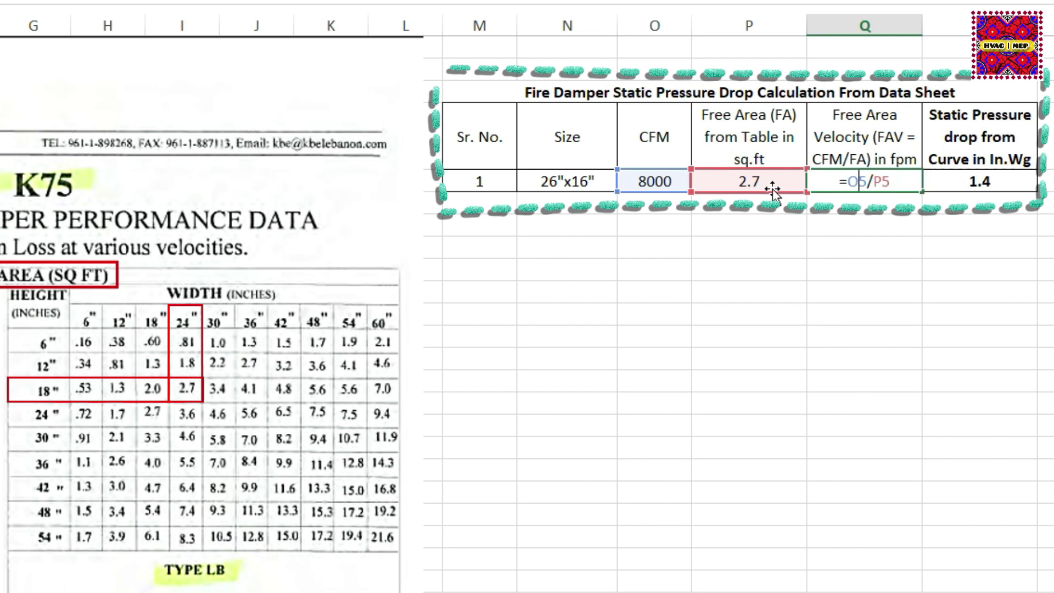
key(Return)
click(865, 181)
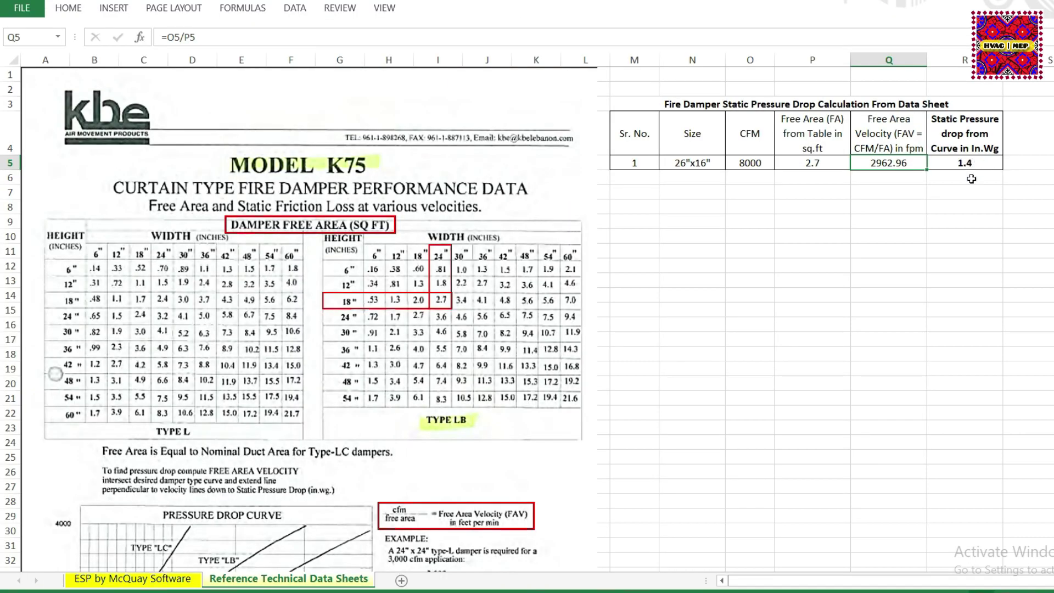
scroll(971, 179, down, 3)
scroll(959, 211, down, 2)
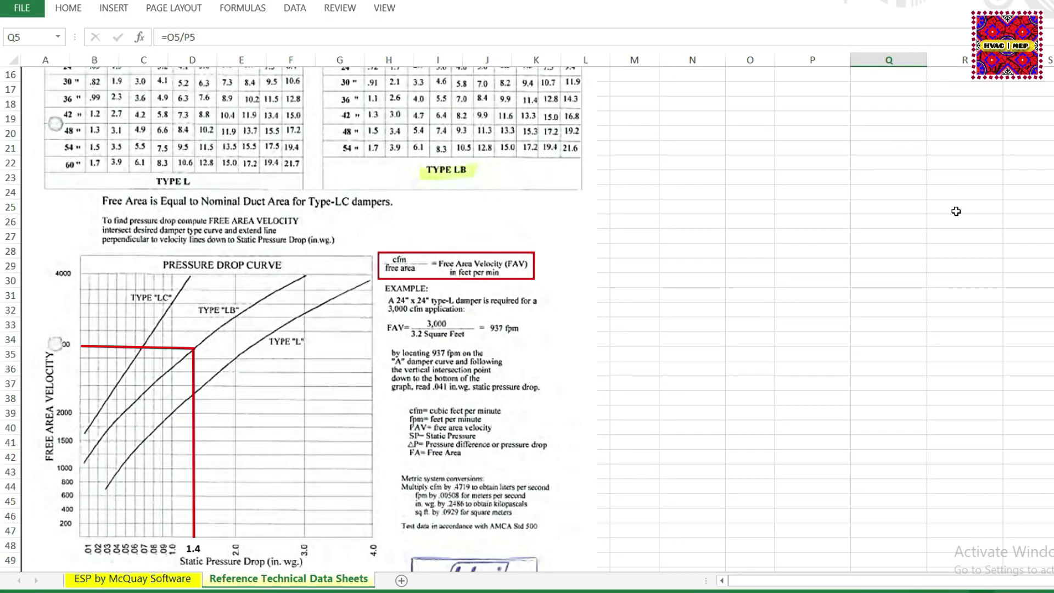
scroll(299, 304, down, 2)
scroll(297, 302, up, 2)
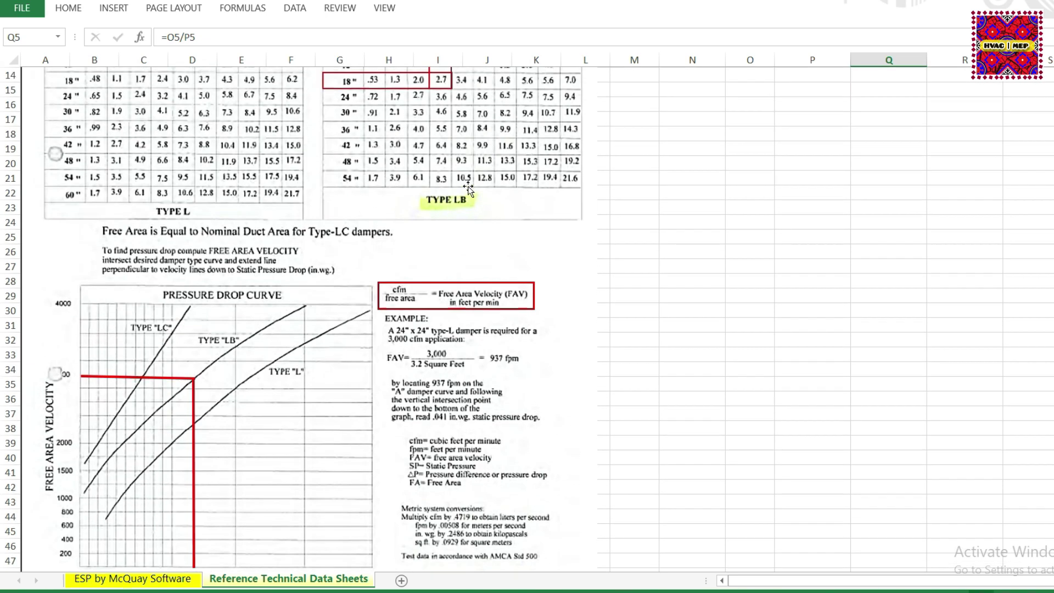
scroll(466, 179, up, 1)
scroll(466, 181, up, 1)
scroll(466, 192, down, 1)
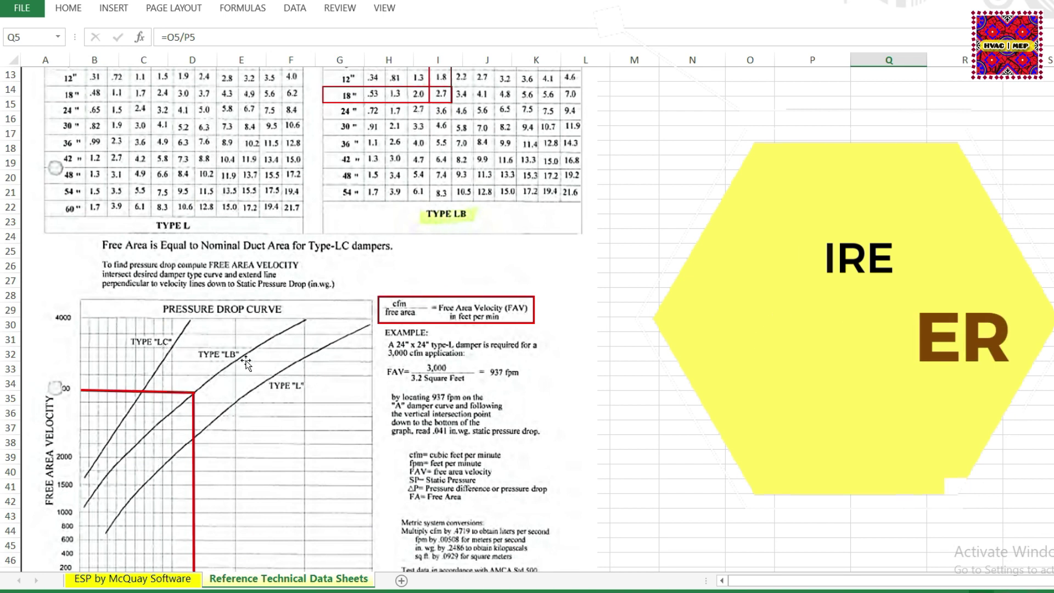
scroll(210, 416, down, 3)
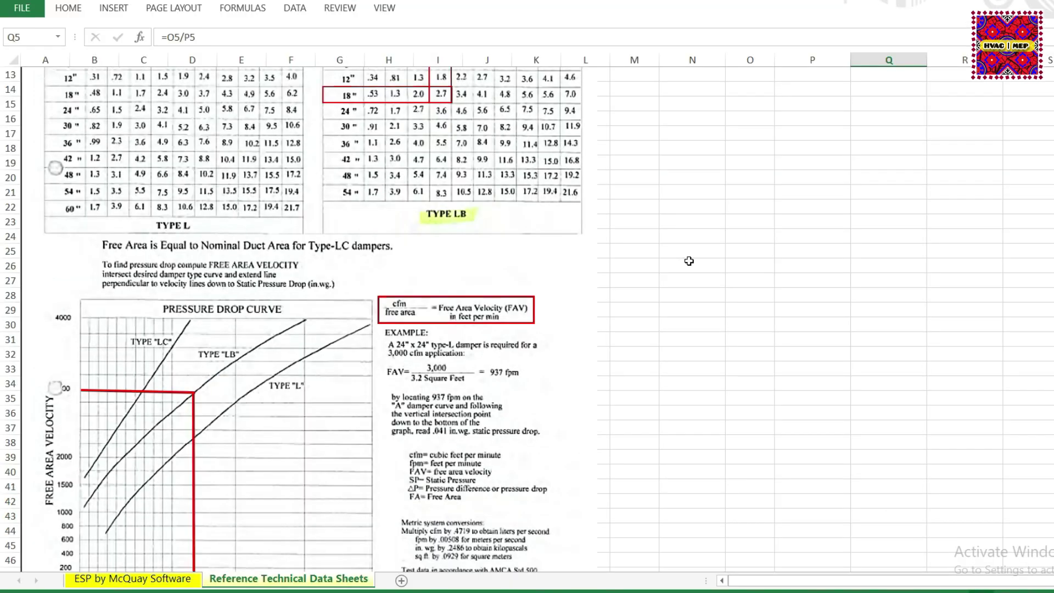
scroll(690, 259, up, 2)
scroll(781, 231, up, 3)
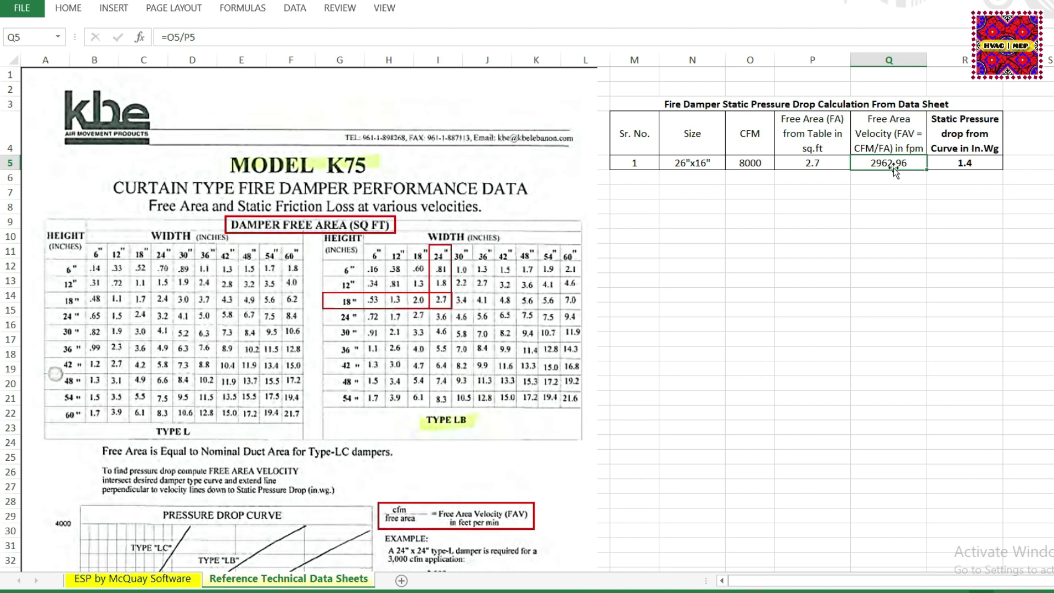
scroll(175, 512, down, 6)
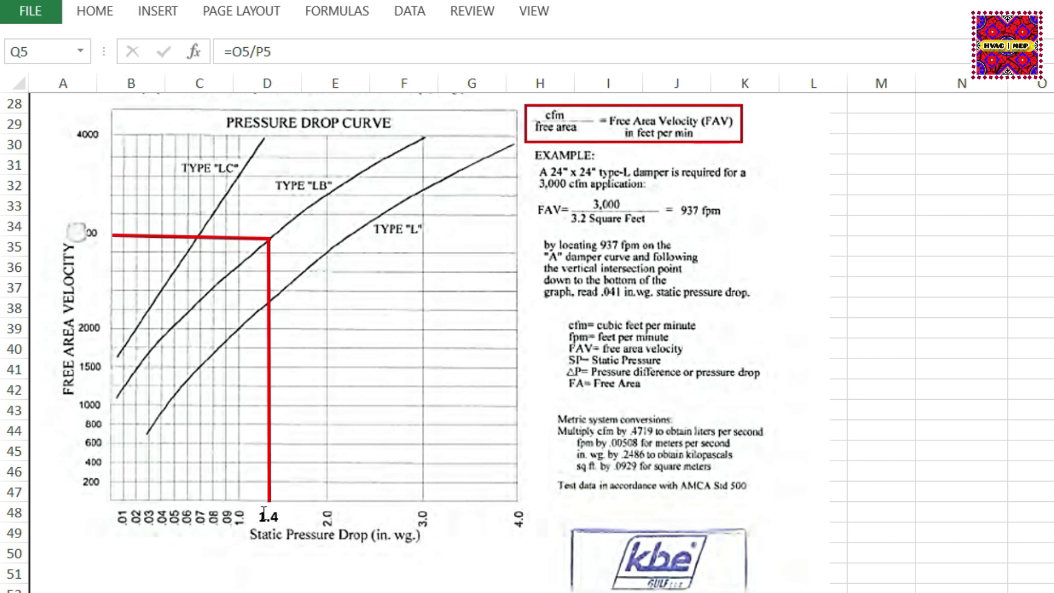
scroll(216, 391, up, 8)
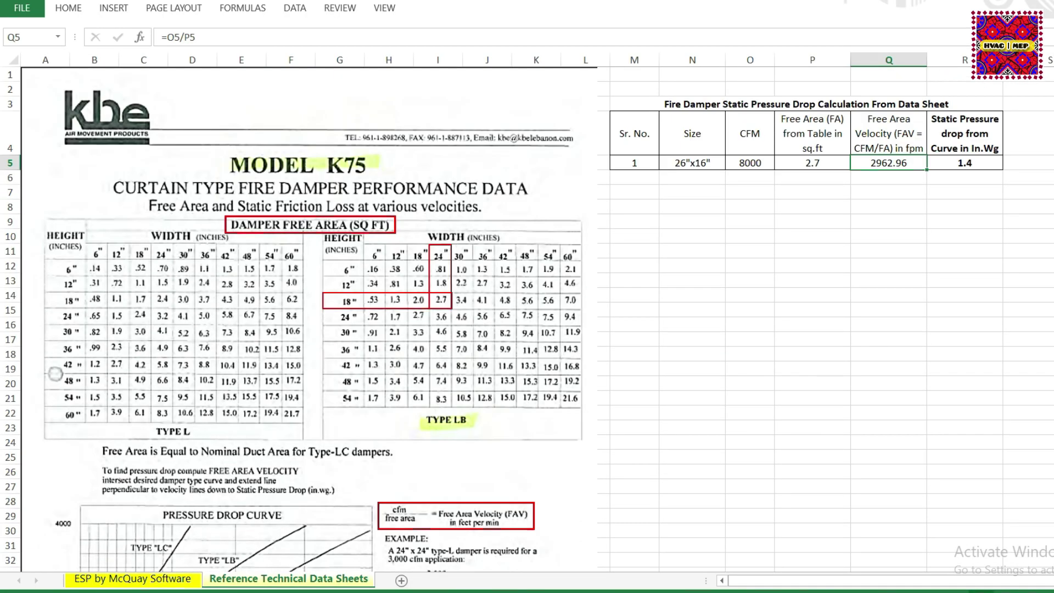
click(980, 167)
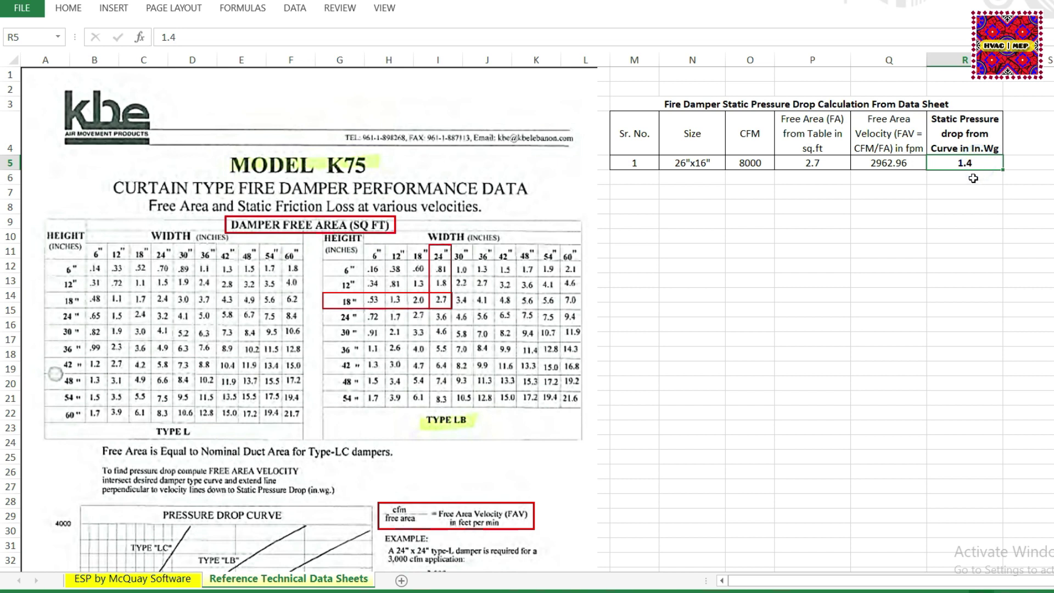
scroll(974, 179, down, 2)
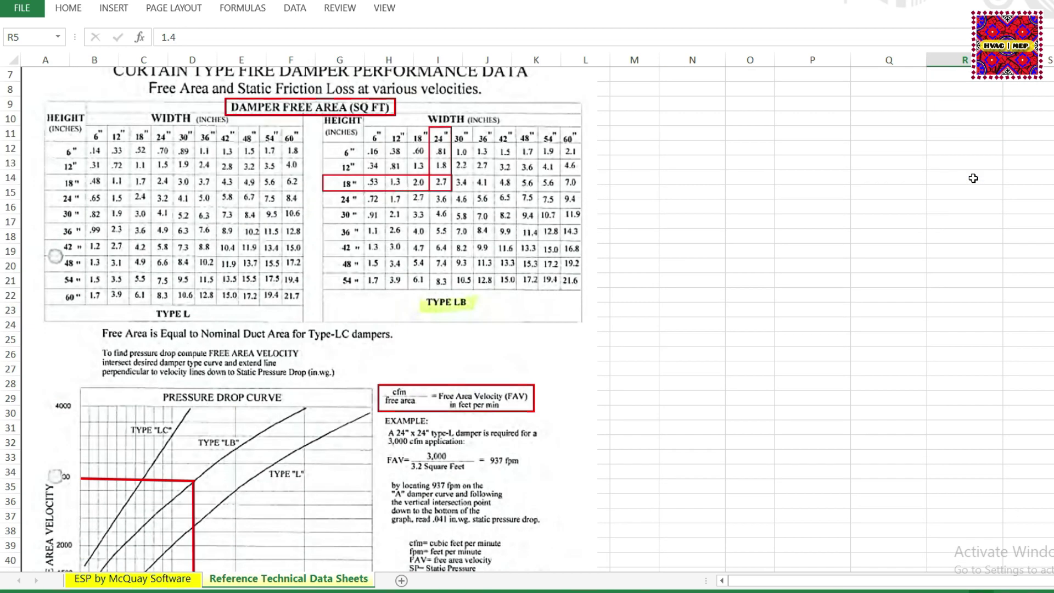
scroll(367, 361, down, 1)
scroll(367, 361, down, 1)
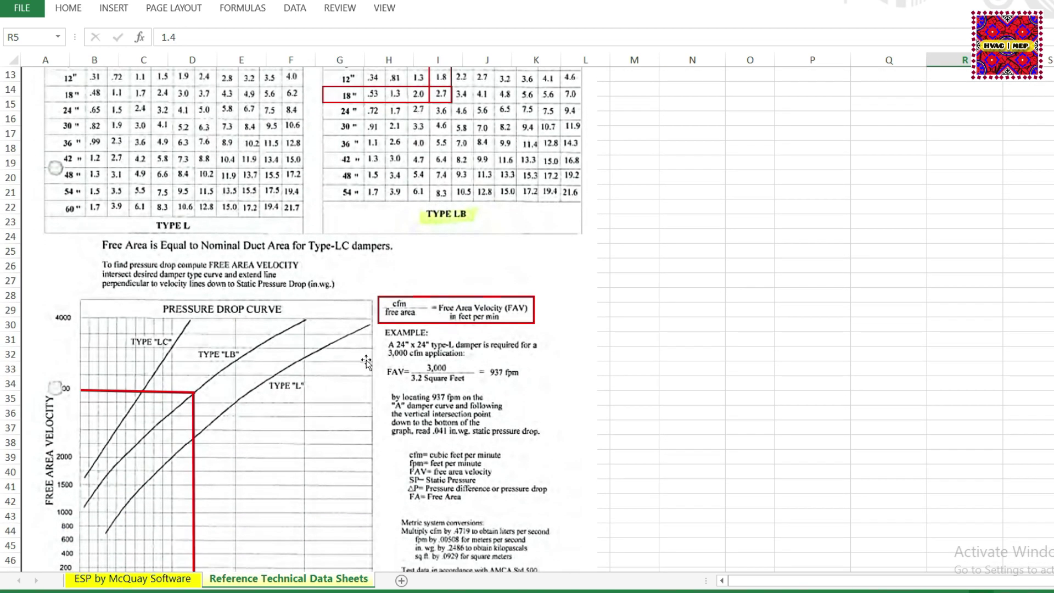
scroll(366, 361, up, 3)
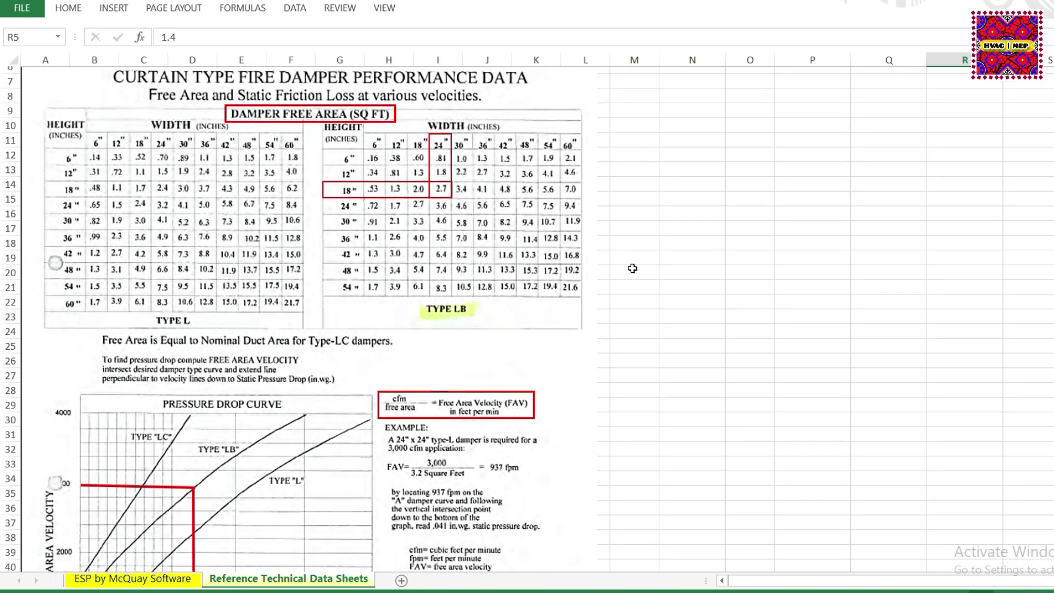
scroll(367, 362, up, 1)
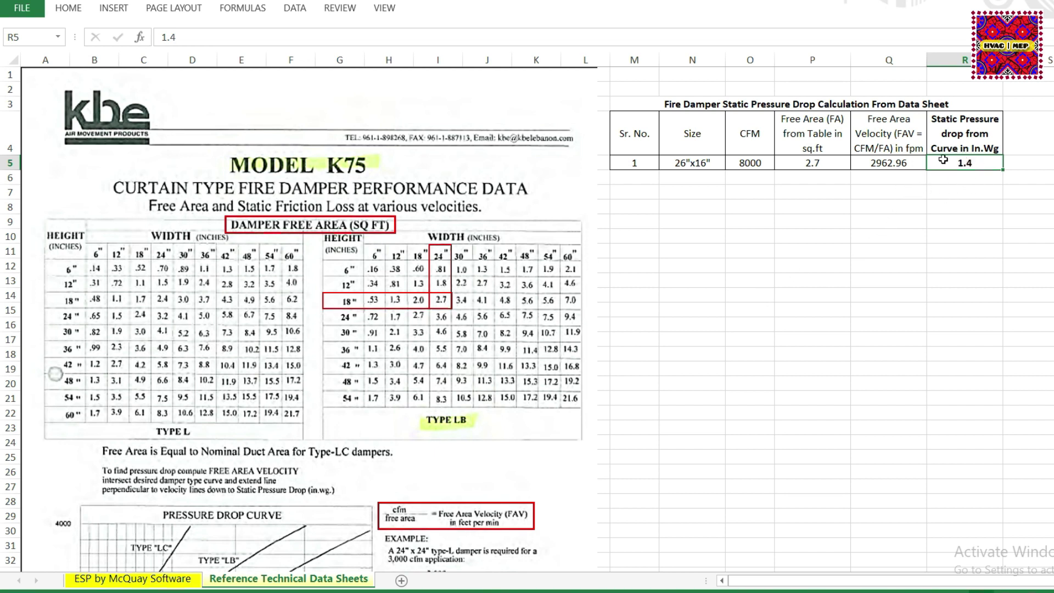
scroll(863, 217, down, 3)
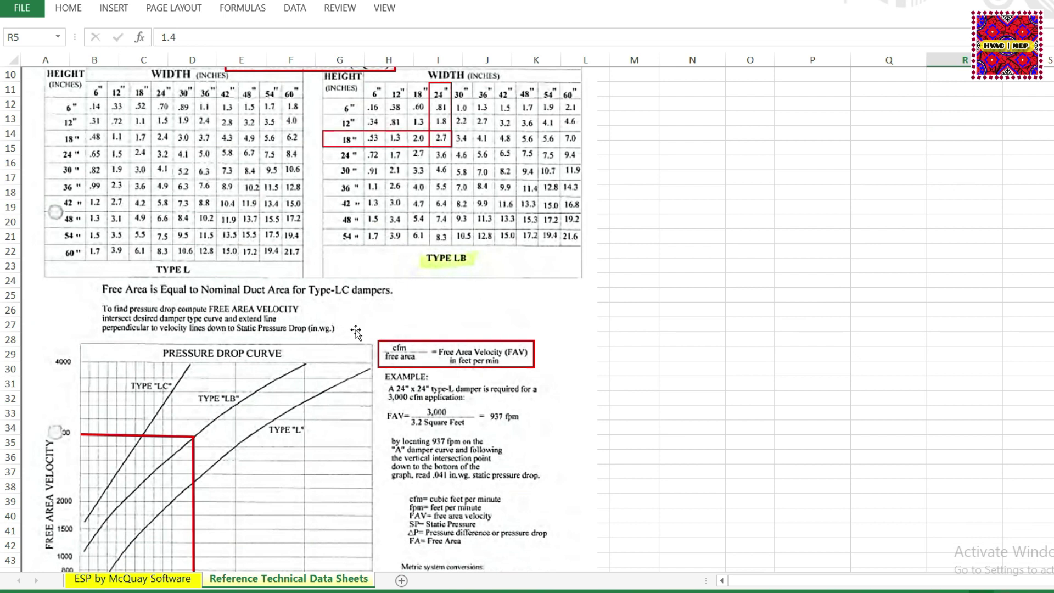
scroll(356, 332, up, 2)
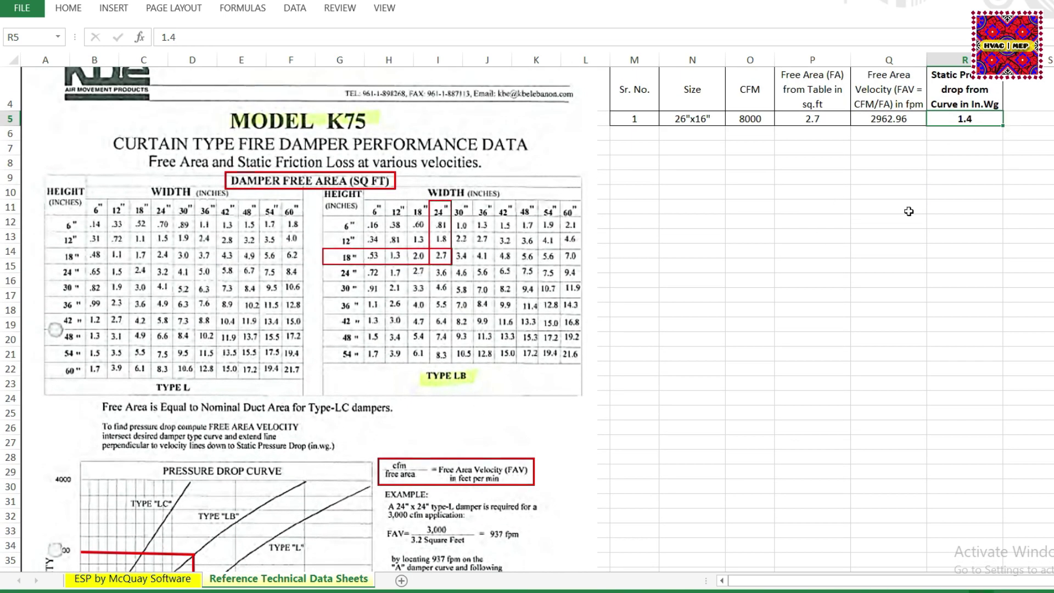
- Enter 1.4 in H5 for the Fire Damper, then select the sound attenuator's empty pressure drop cell
click(132, 578)
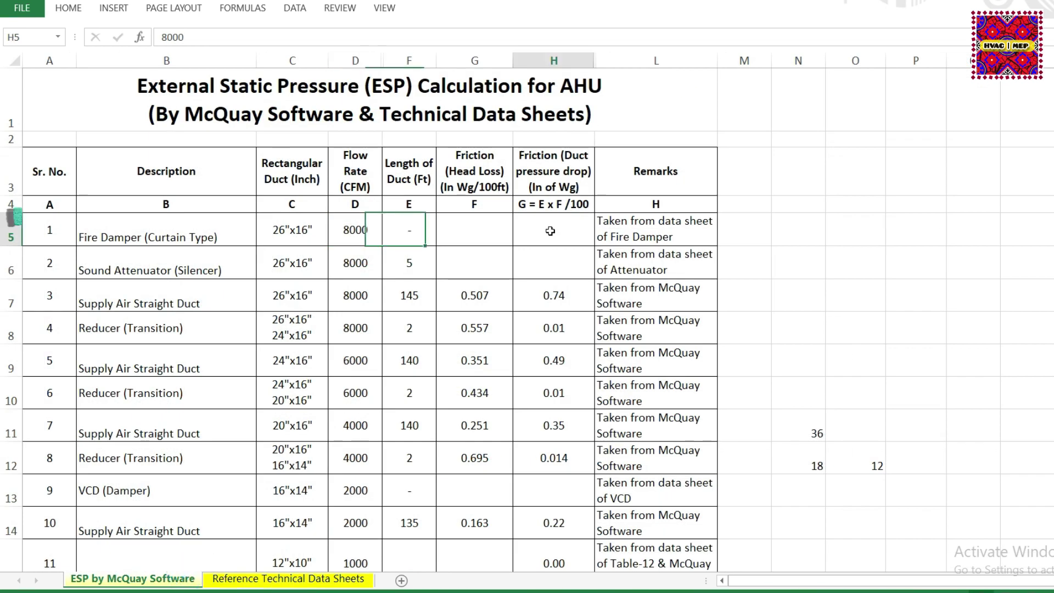
text(1.4)
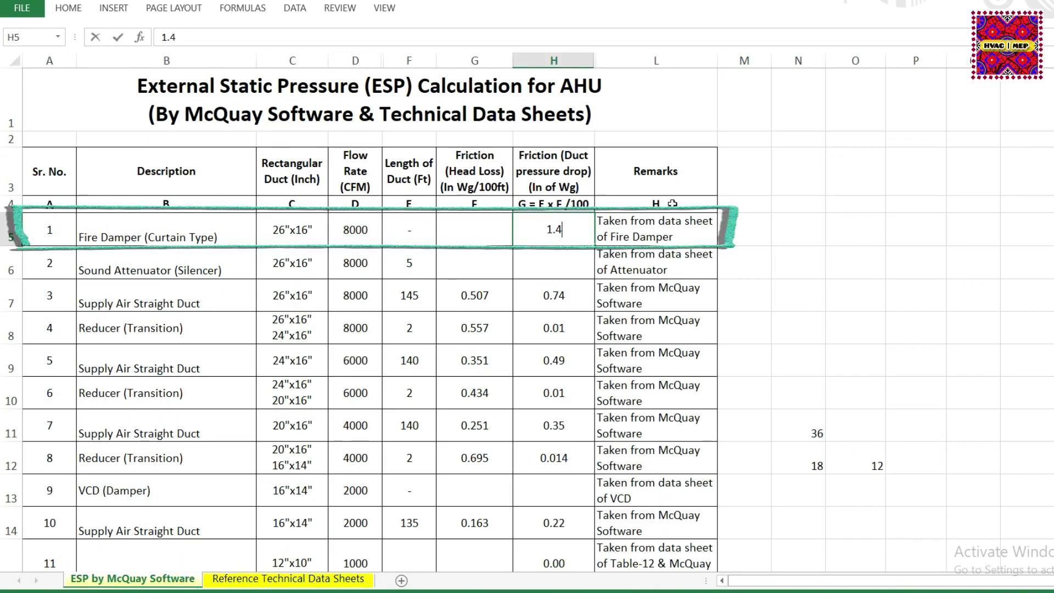
key(Return)
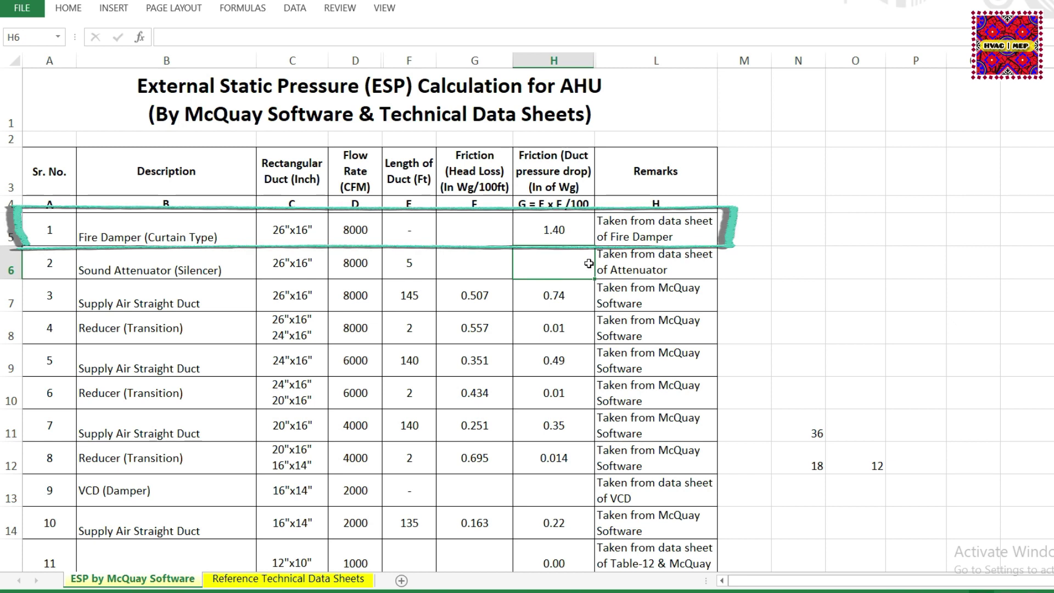
click(619, 235)
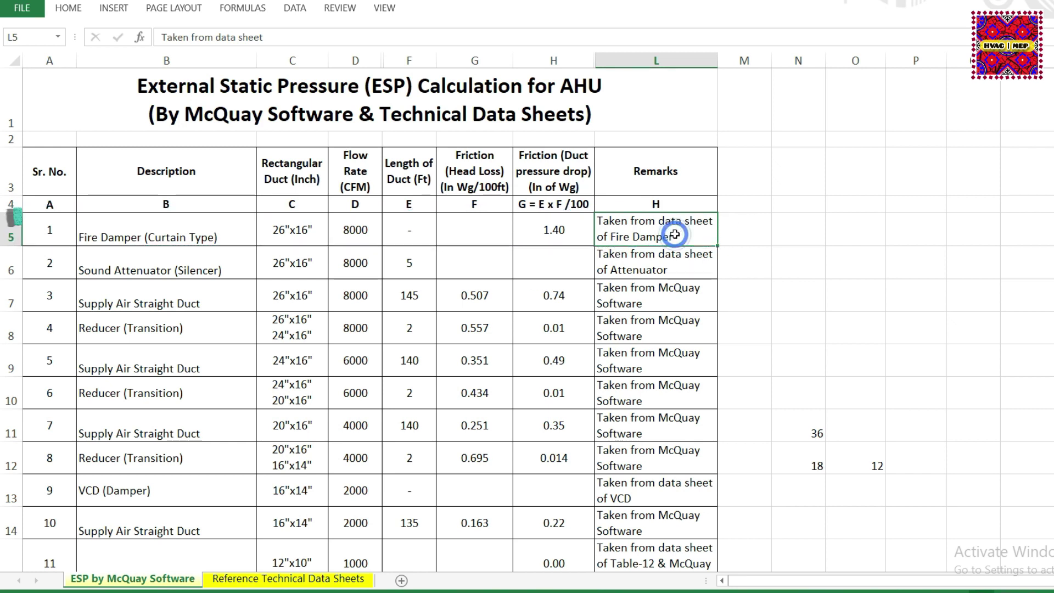
click(565, 275)
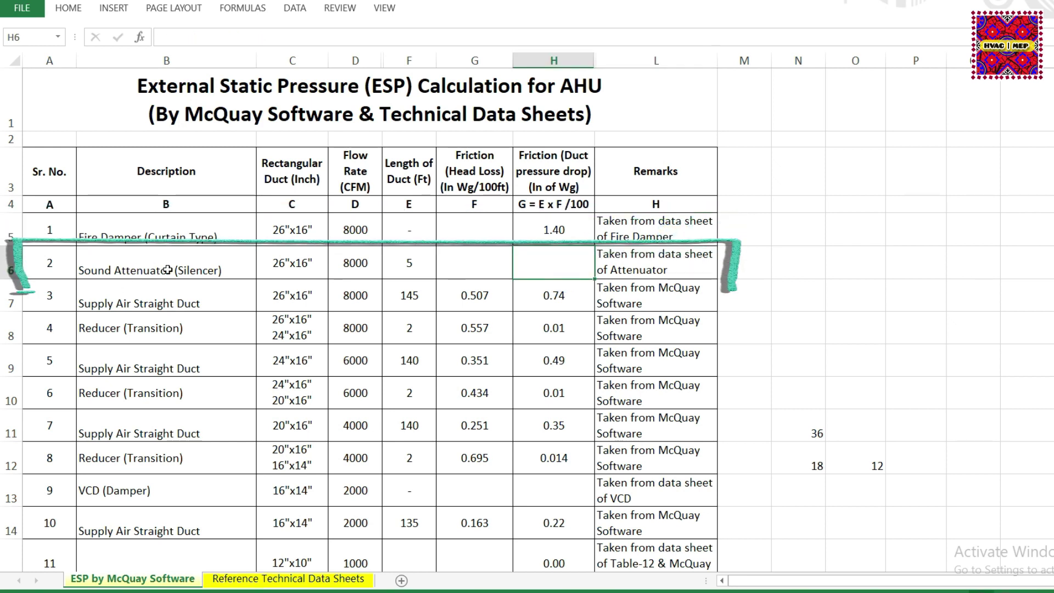
click(649, 269)
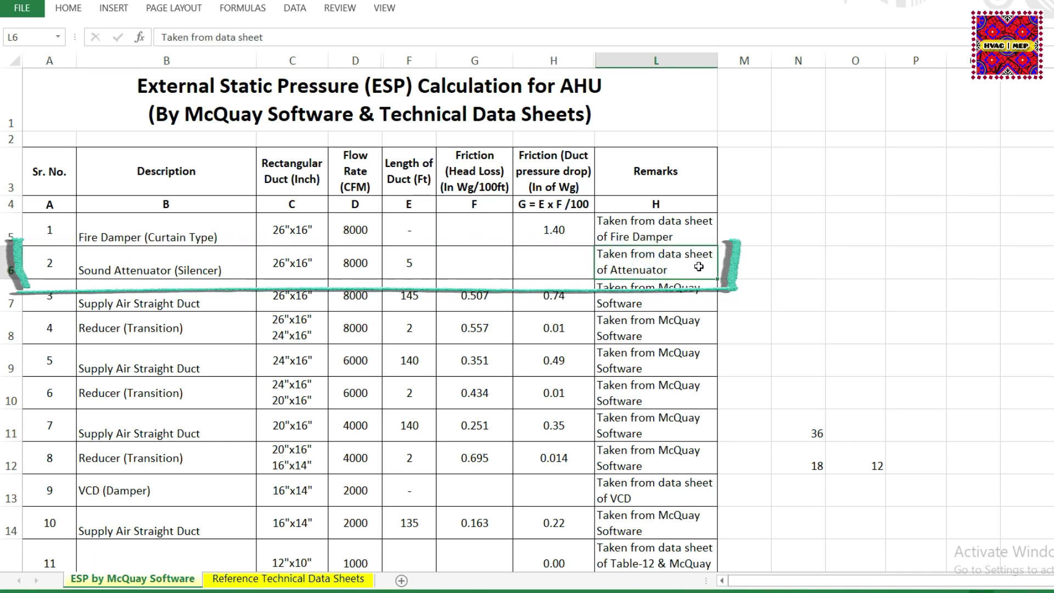
click(558, 265)
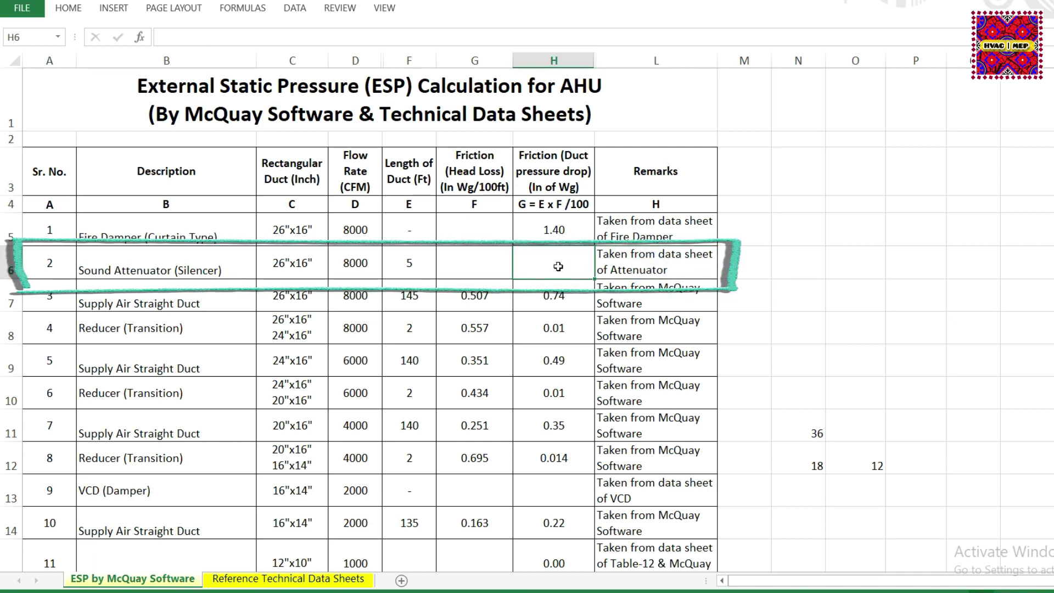
- Scroll the Reference Technical Data Sheets down to the PowerLine attenuator graph and dimensions table
click(318, 579)
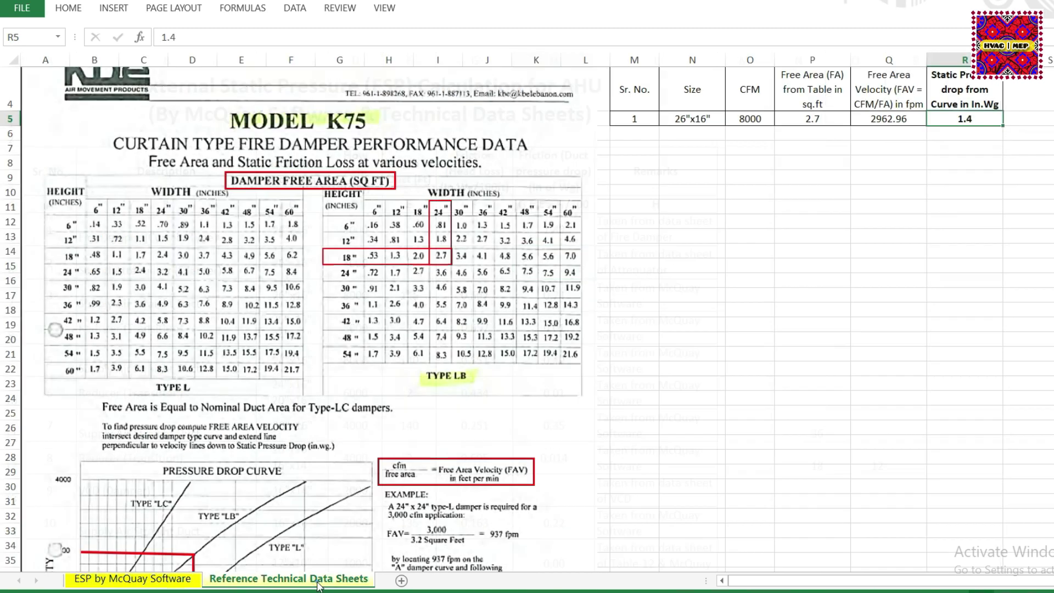
scroll(742, 345, down, 2)
scroll(742, 344, down, 4)
scroll(743, 346, down, 2)
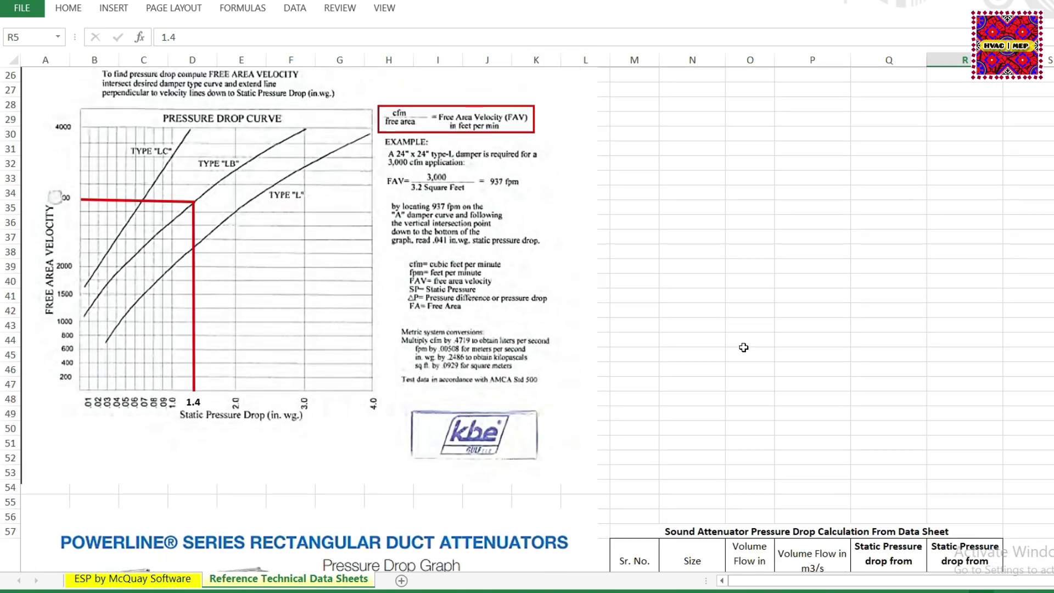
scroll(744, 348, down, 3)
scroll(744, 347, down, 4)
scroll(744, 348, down, 1)
scroll(744, 347, down, 1)
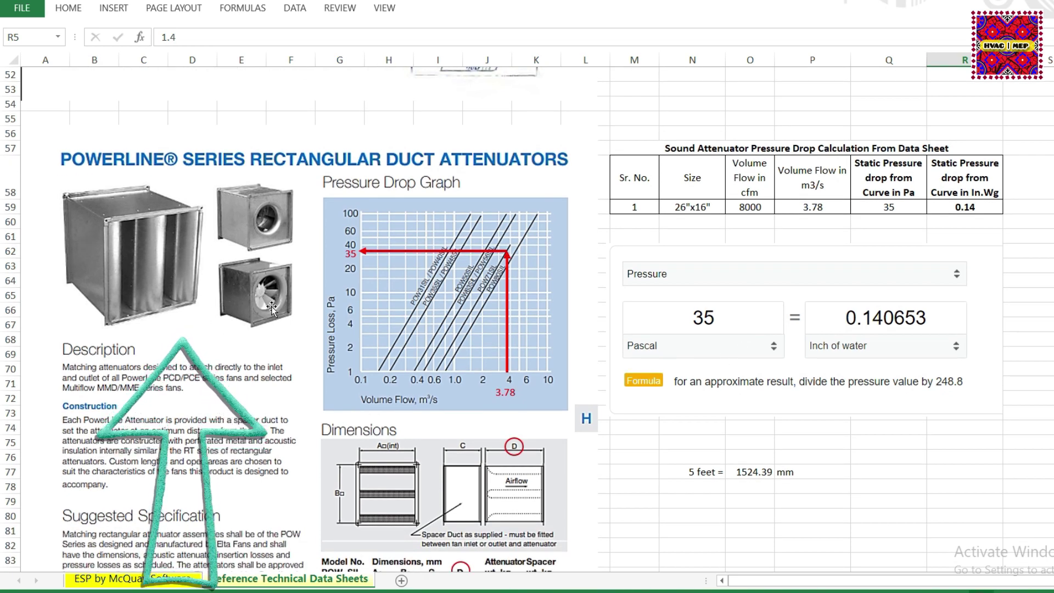
scroll(276, 313, down, 3)
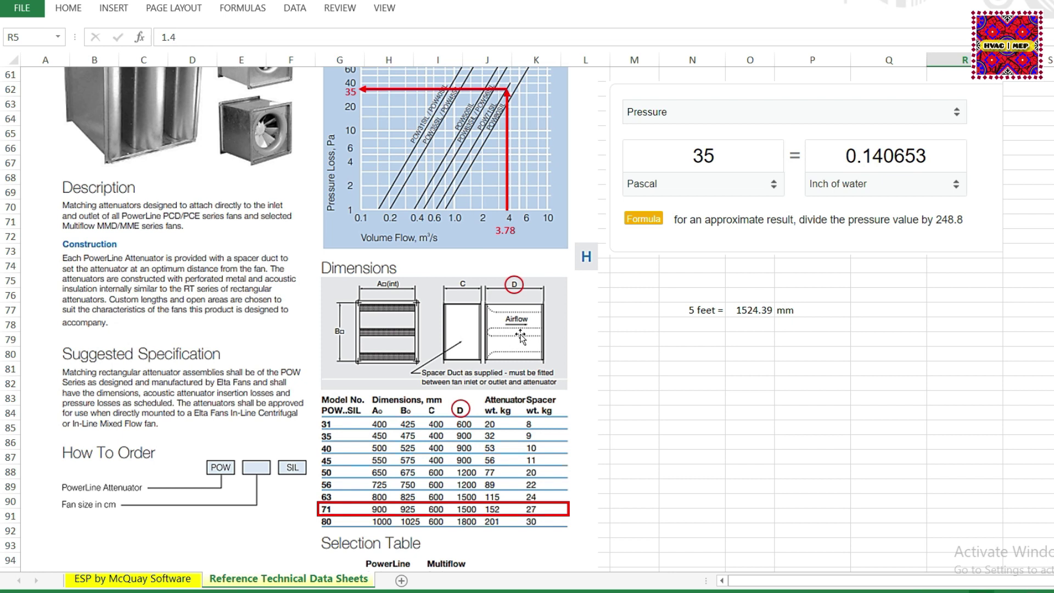
scroll(519, 349, up, 2)
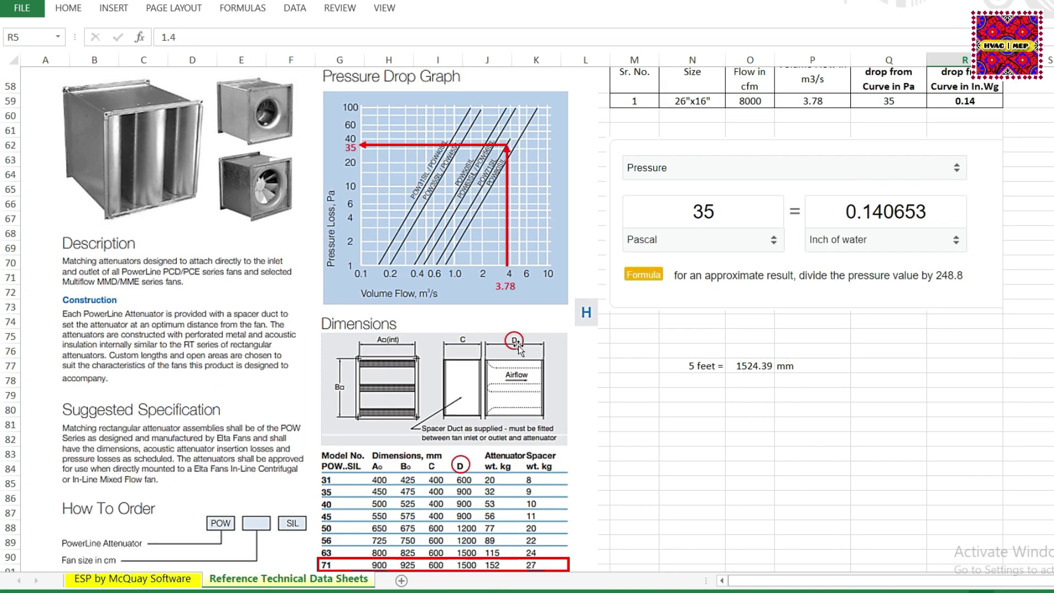
scroll(519, 349, down, 2)
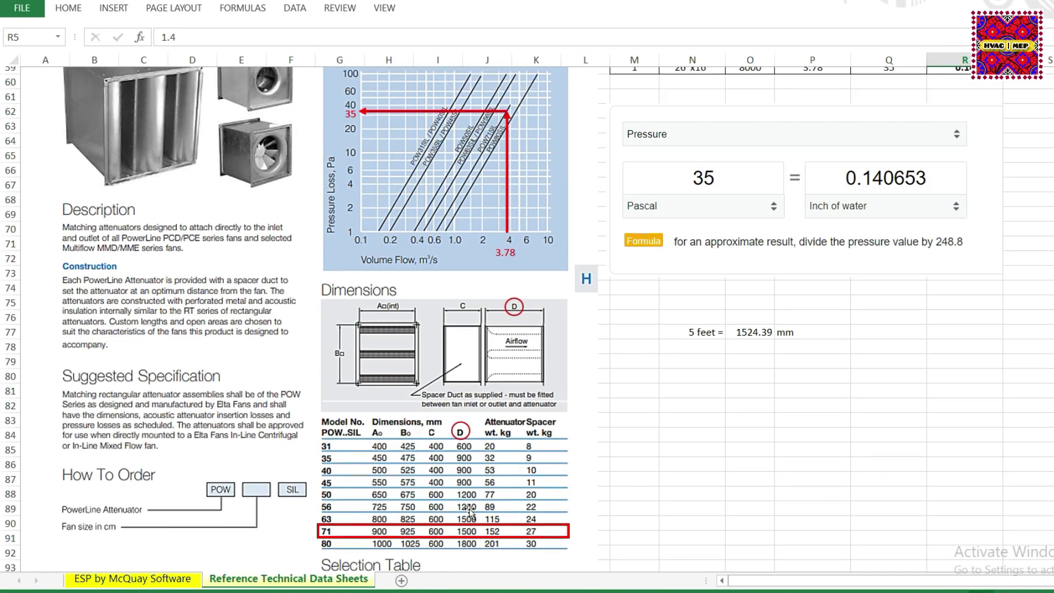
scroll(470, 511, up, 2)
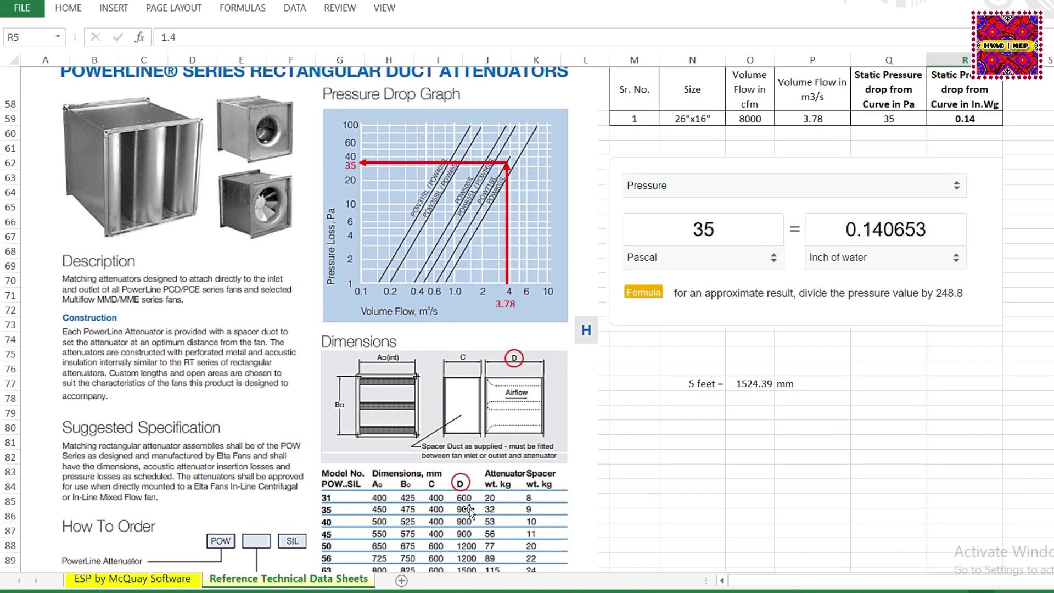
scroll(470, 511, down, 2)
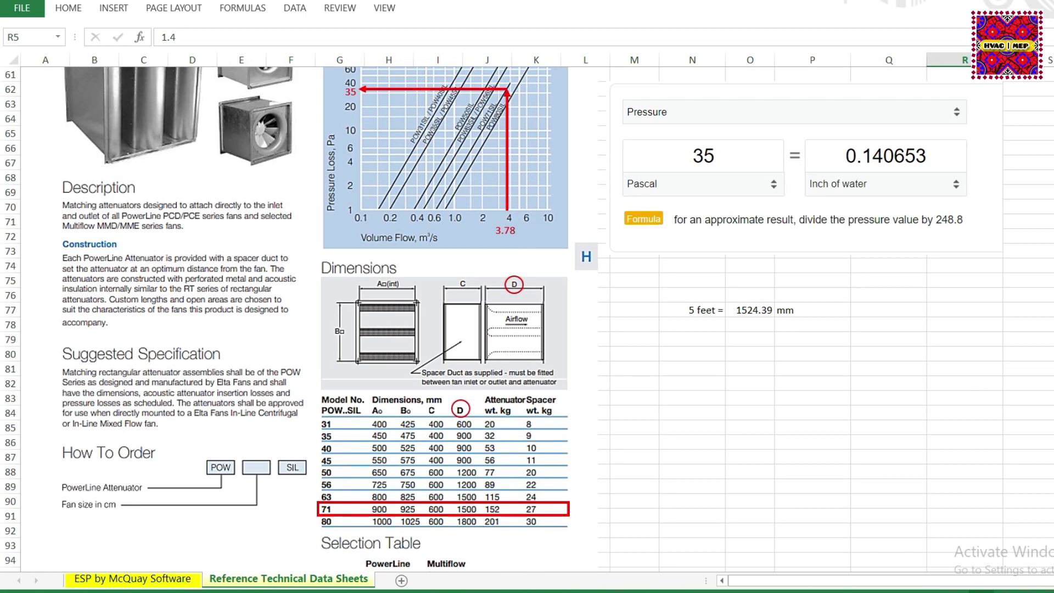
click(132, 578)
click(427, 267)
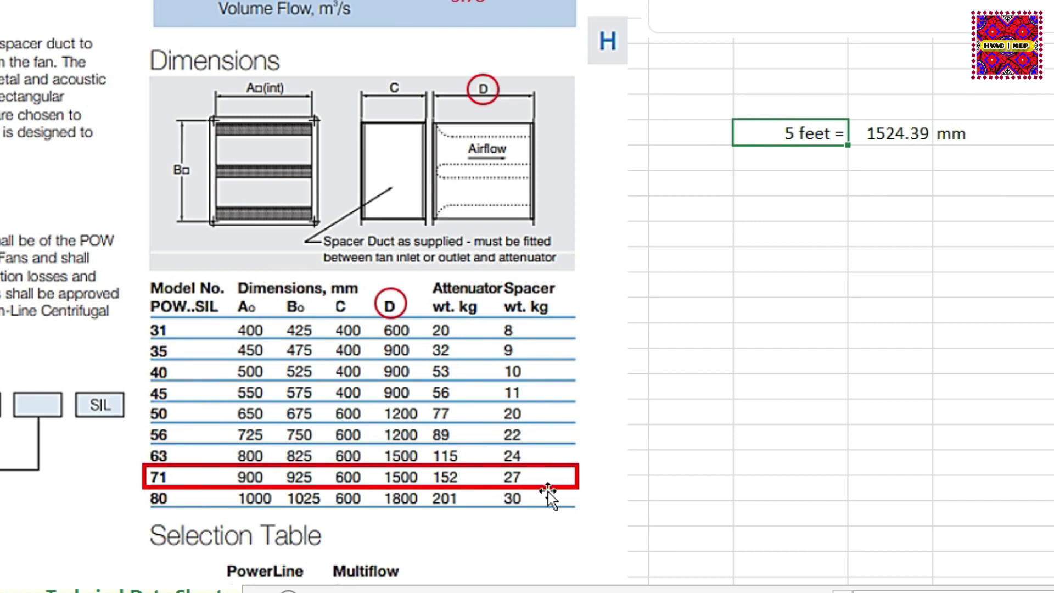
click(410, 455)
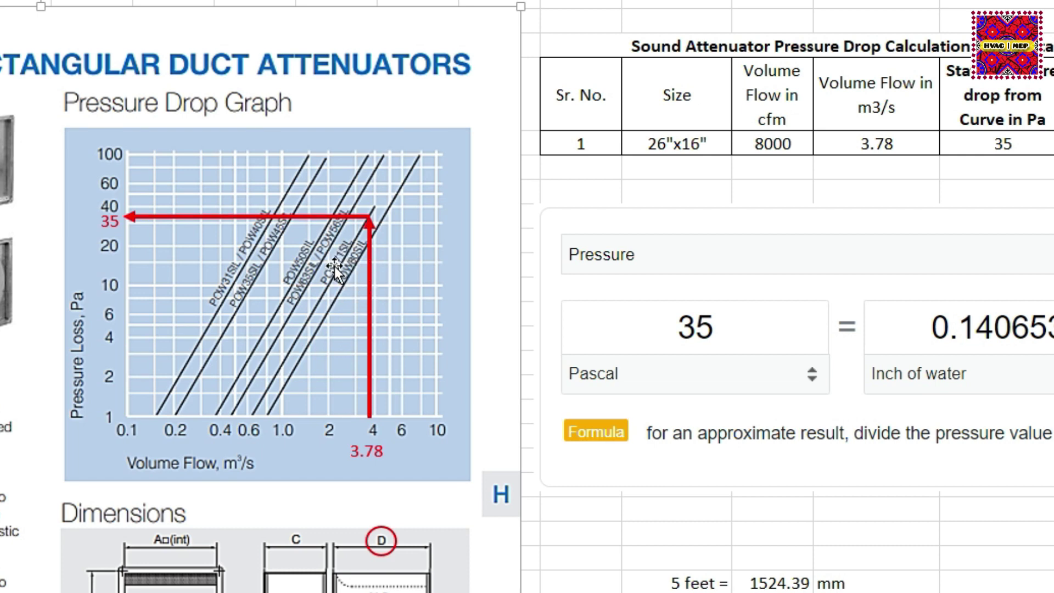
scroll(353, 279, down, 2)
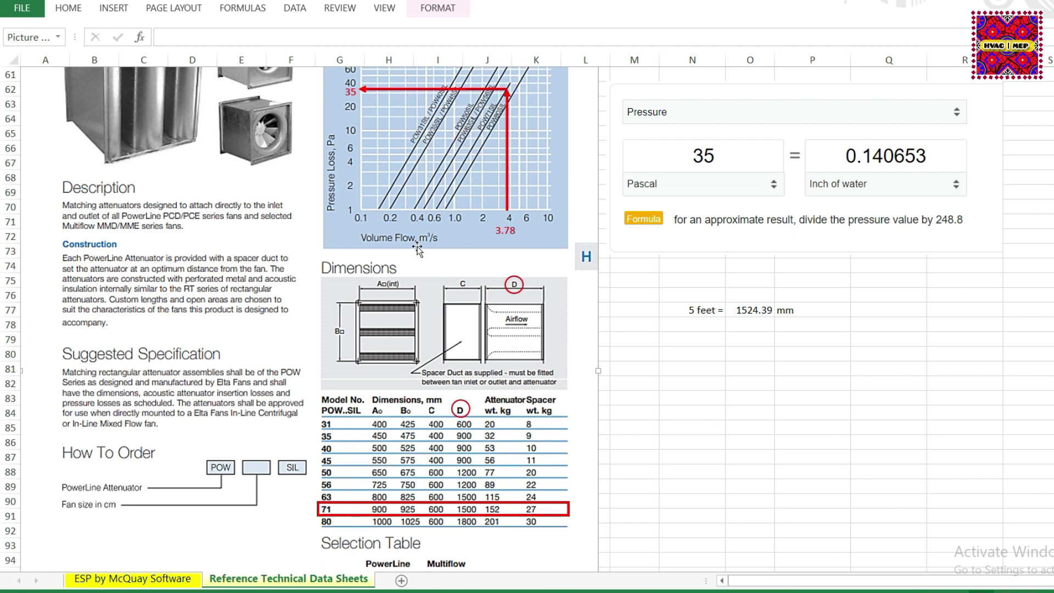
scroll(485, 134, up, 2)
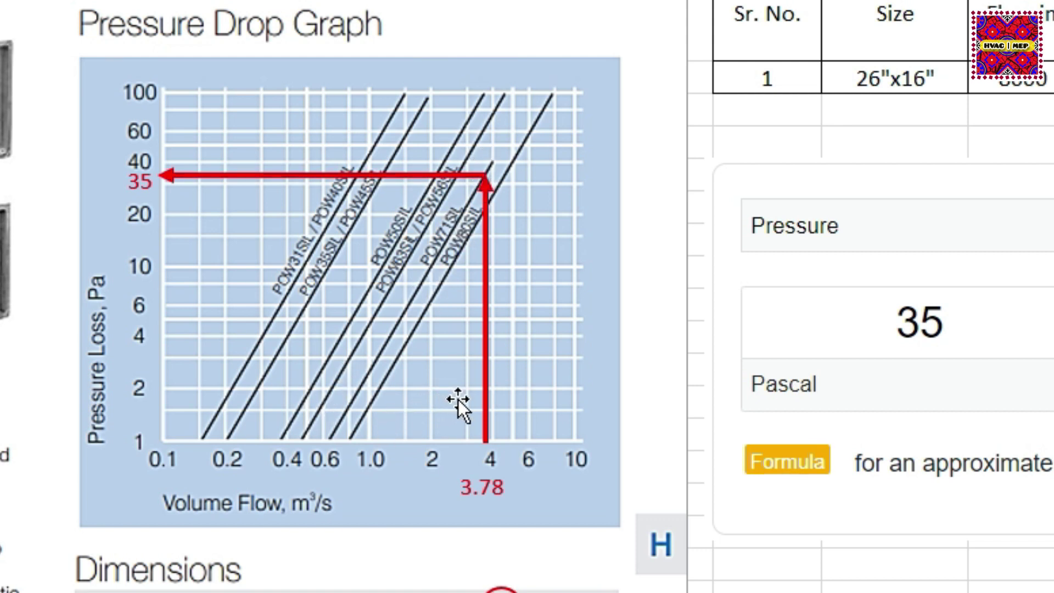
scroll(760, 318, up, 2)
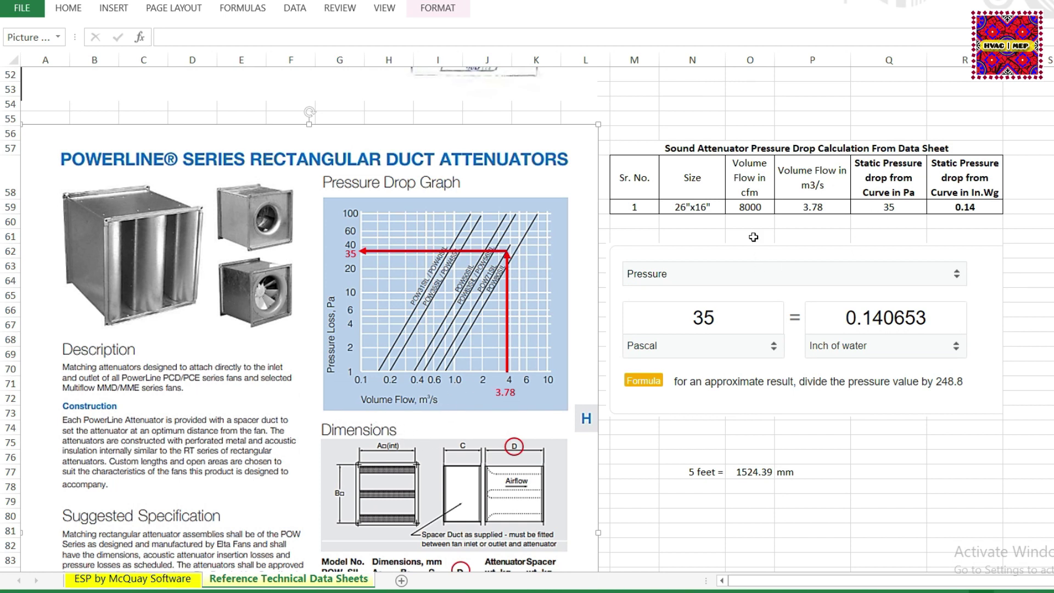
click(760, 207)
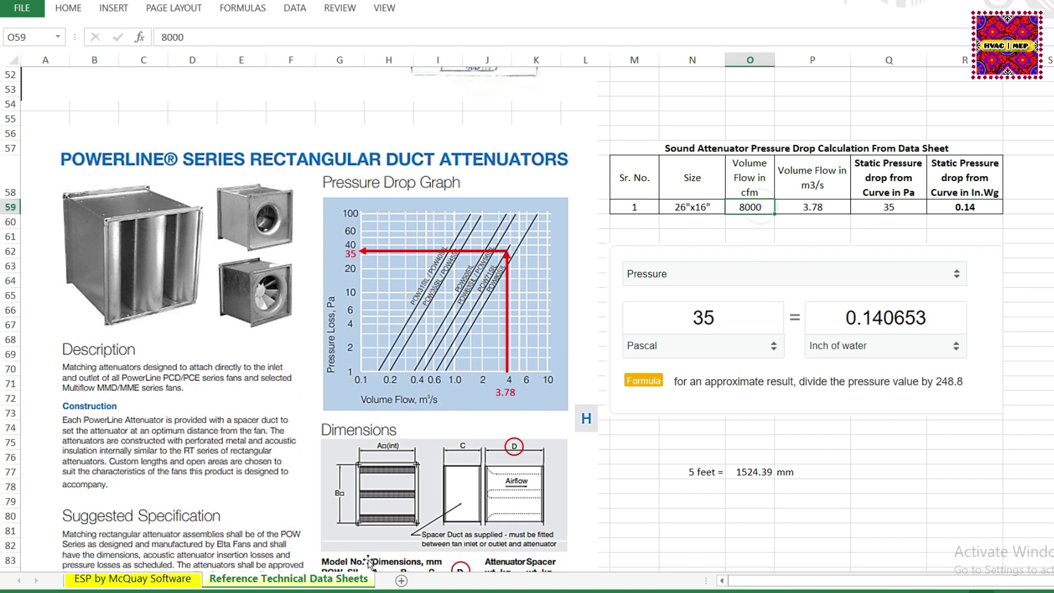
click(181, 579)
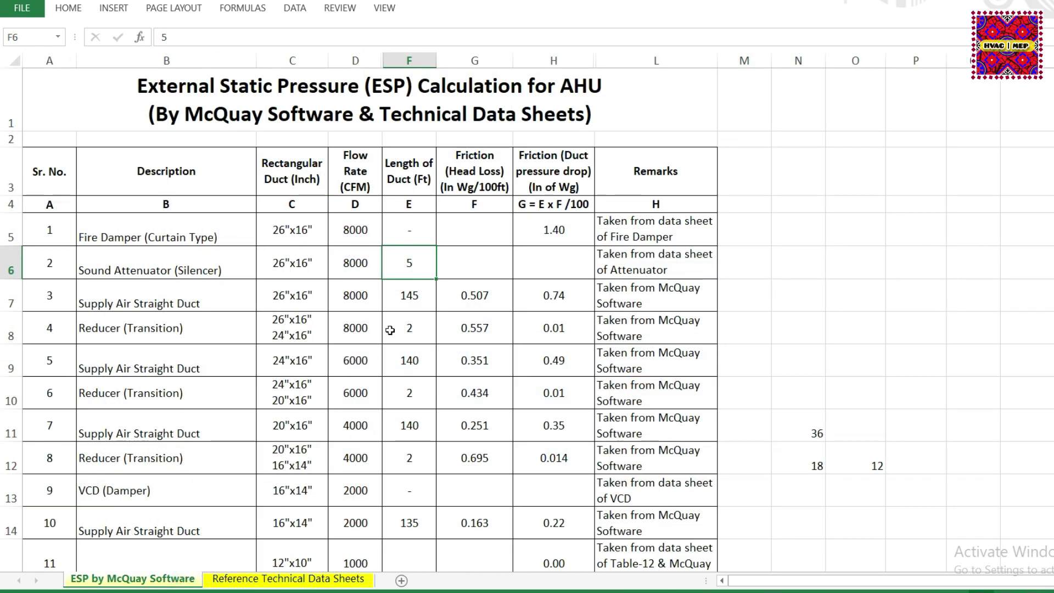
scroll(395, 357, down, 5)
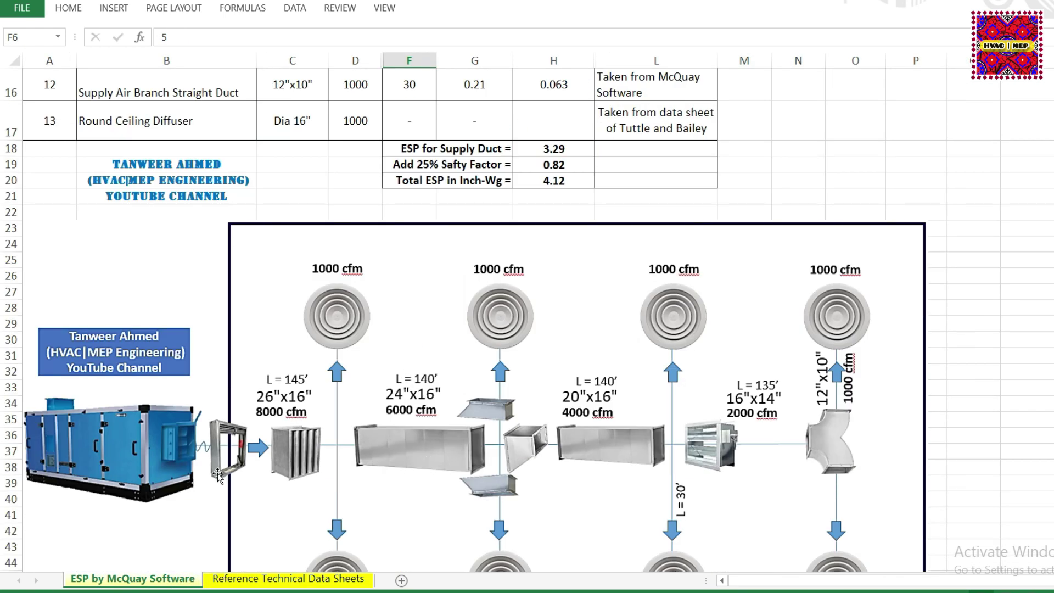
scroll(274, 437, up, 5)
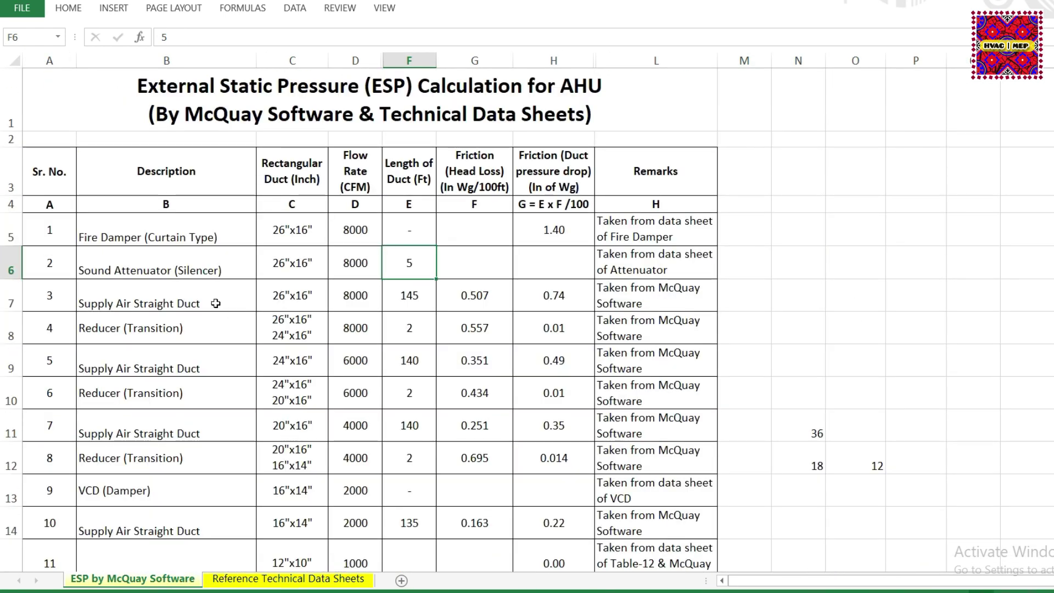
click(363, 262)
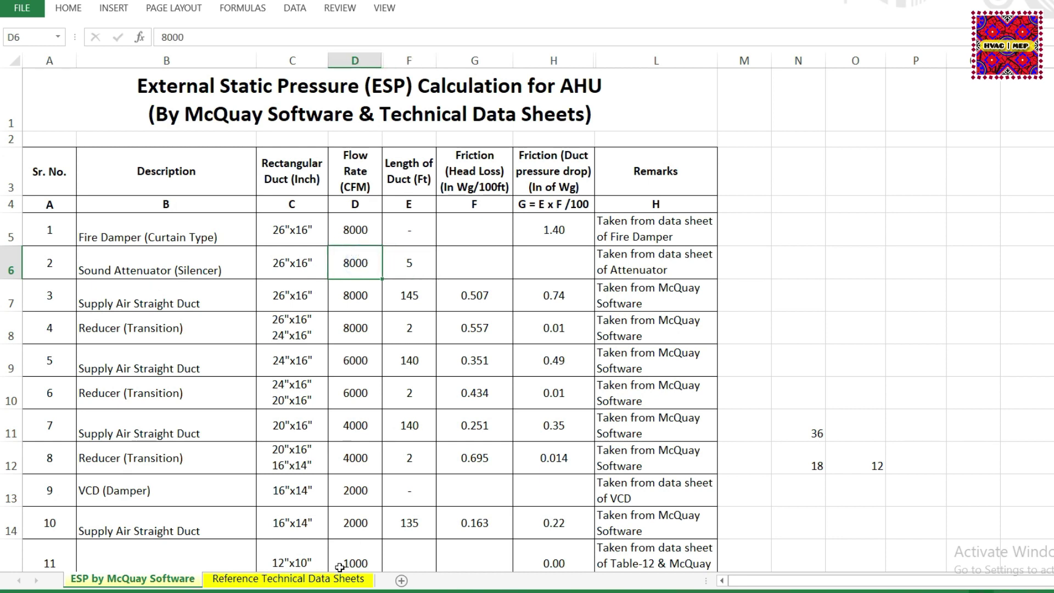
click(329, 579)
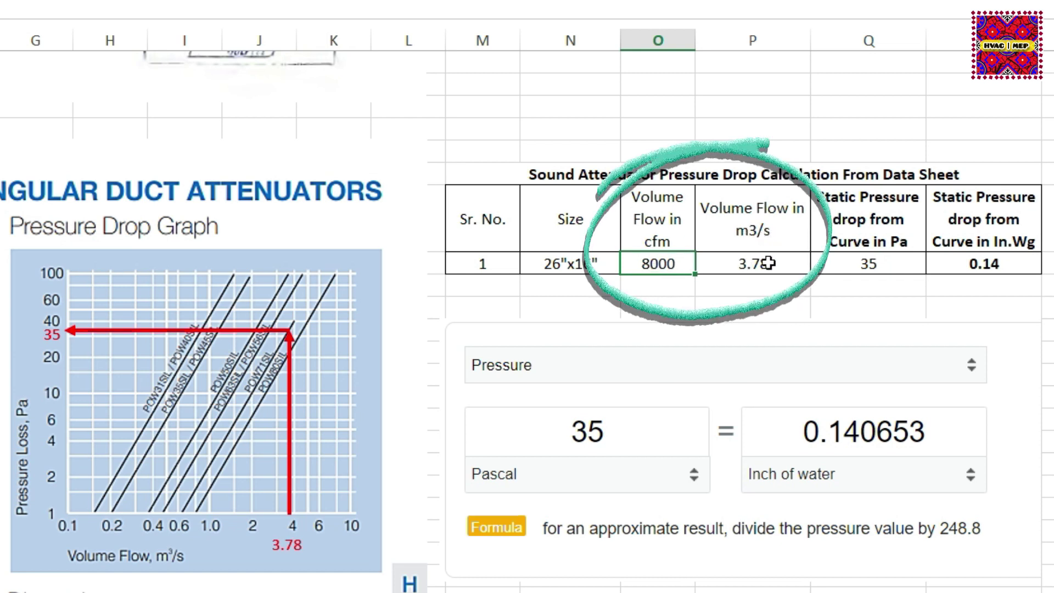
- Verify the cfm-to-m³/s conversion formula giving 3.78 m³/s for the attenuator
click(725, 264)
double_click(725, 264)
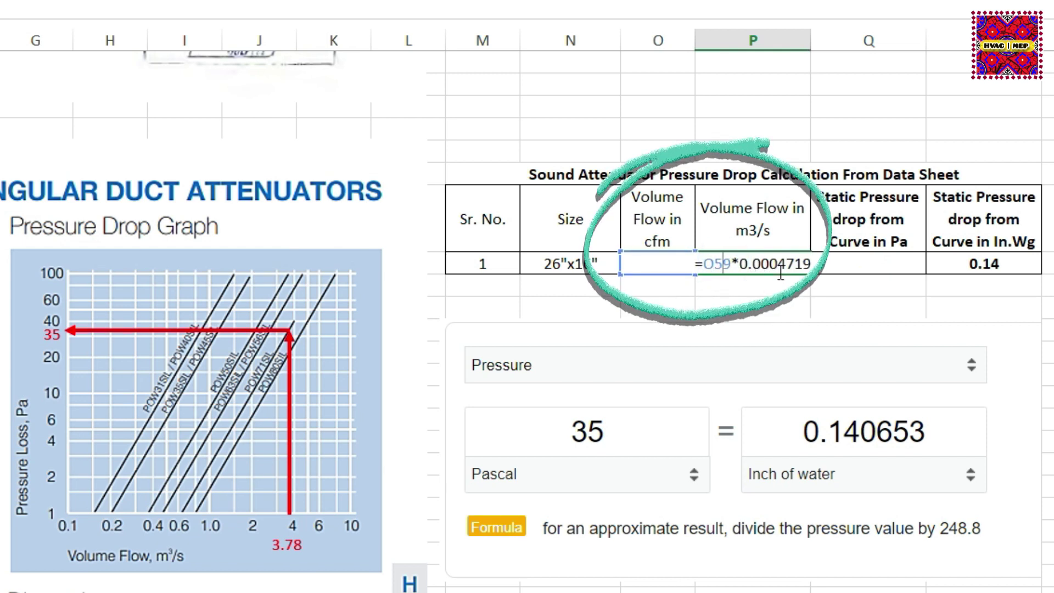
key(Return)
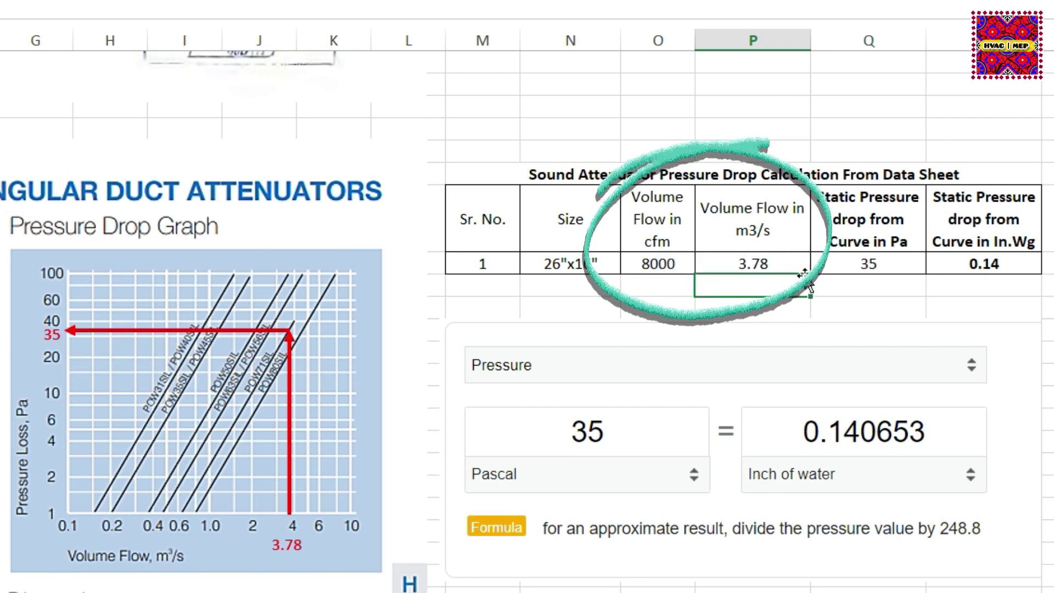
click(773, 262)
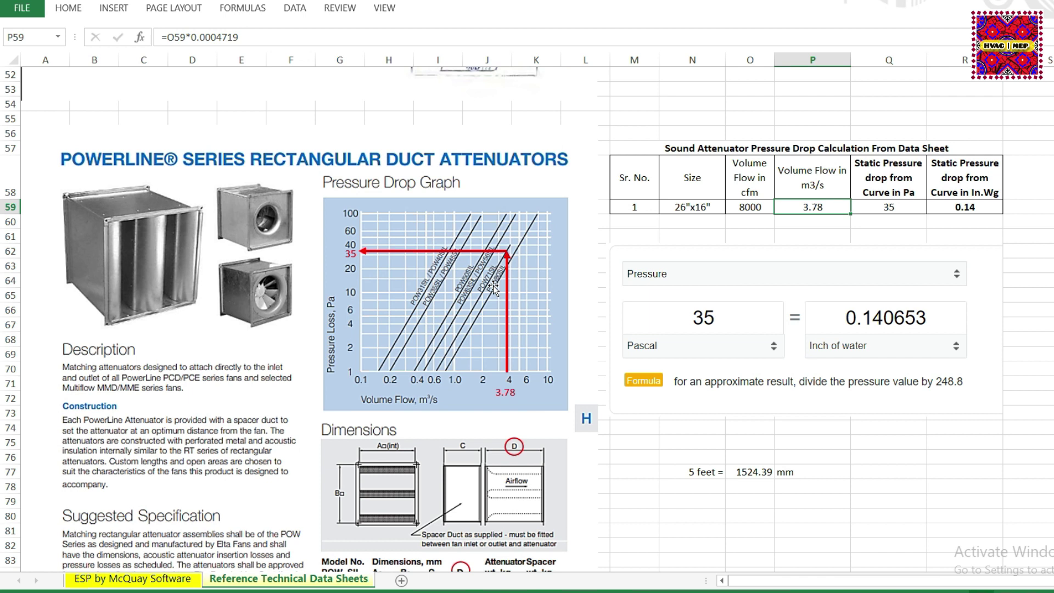
- Confirm the attenuator's 35 Pa pressure drop and return to the ESP by McQuay Software sheet
scroll(520, 346, down, 3)
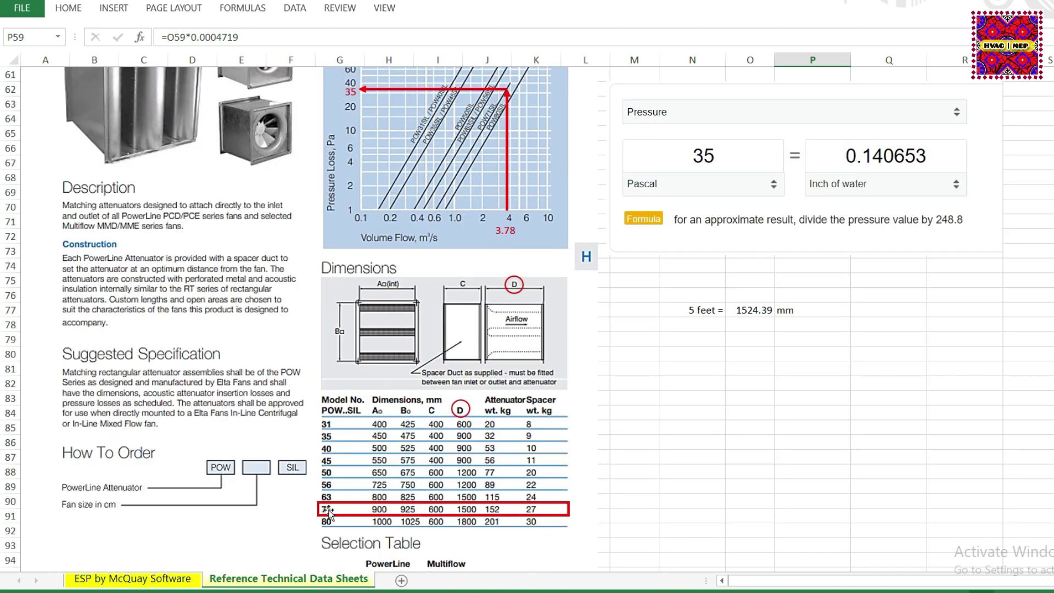
scroll(328, 510, up, 3)
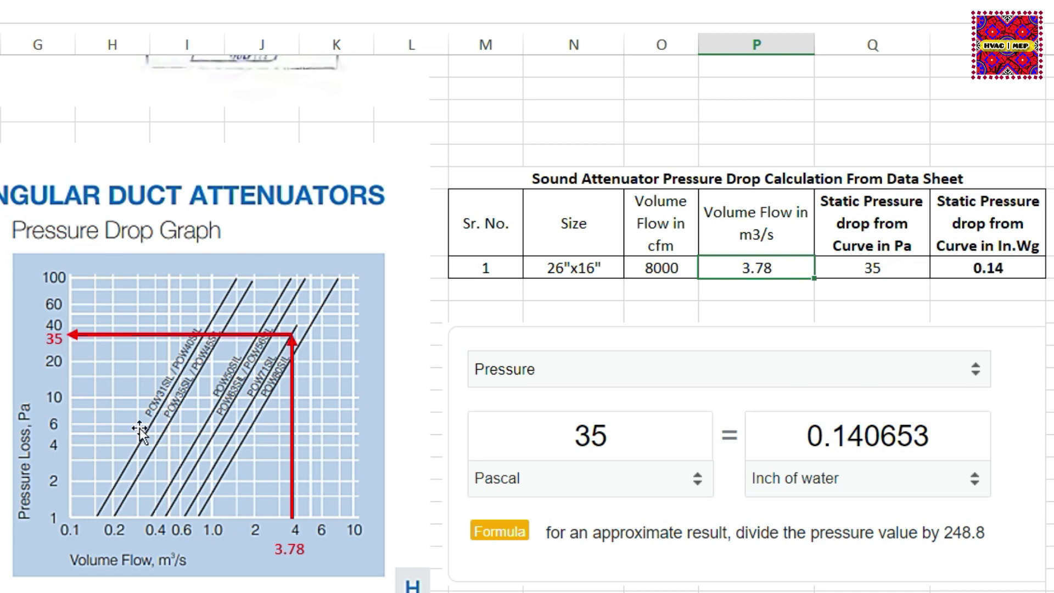
click(893, 268)
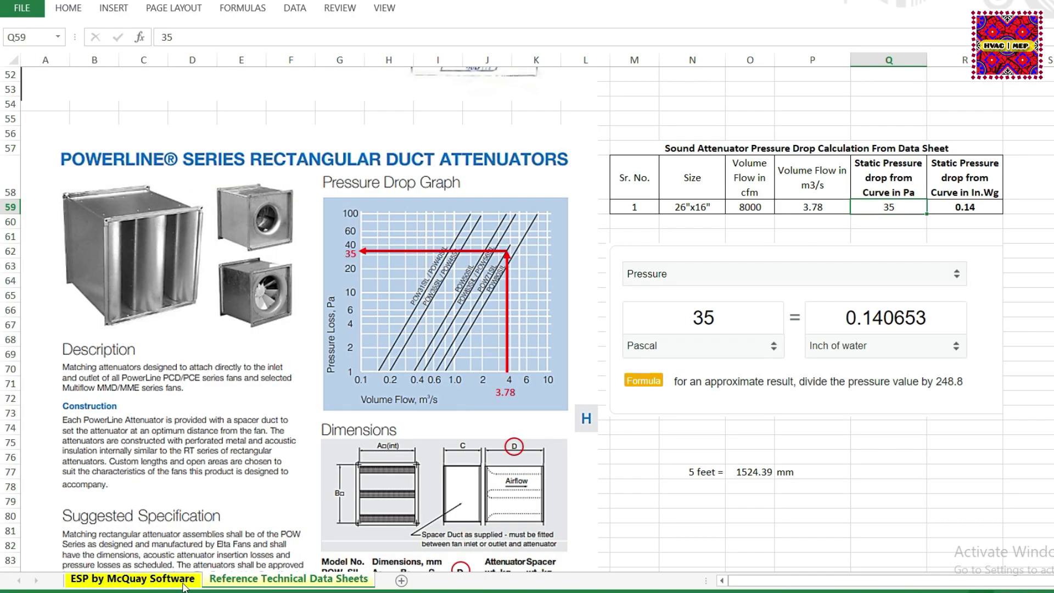
click(184, 586)
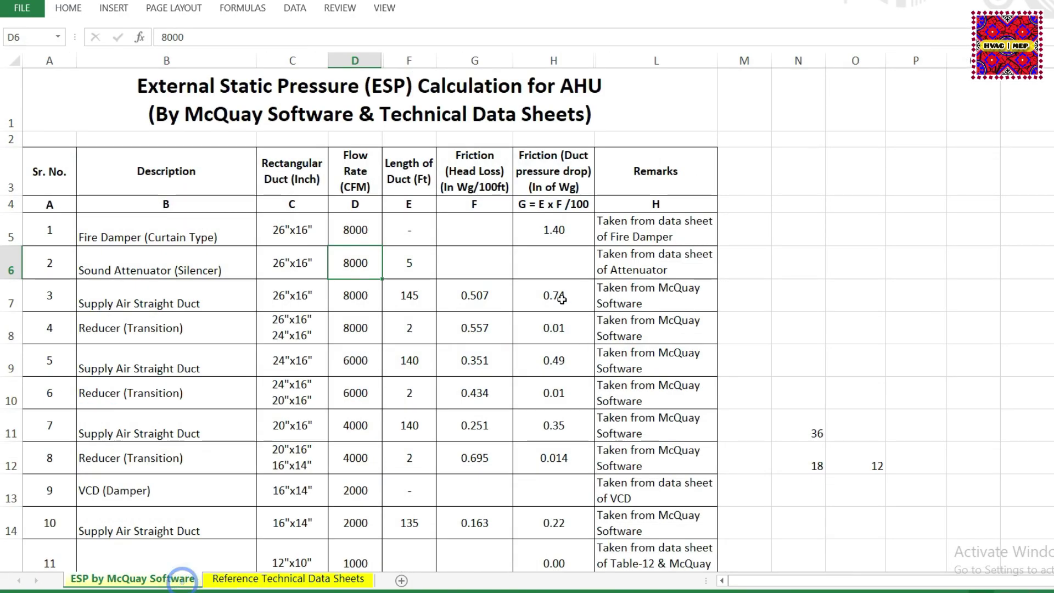
- Enter 0.140 in H6 for the Sound Attenuator, then select the VCD's empty pressure drop cell
click(545, 261)
text(0.)
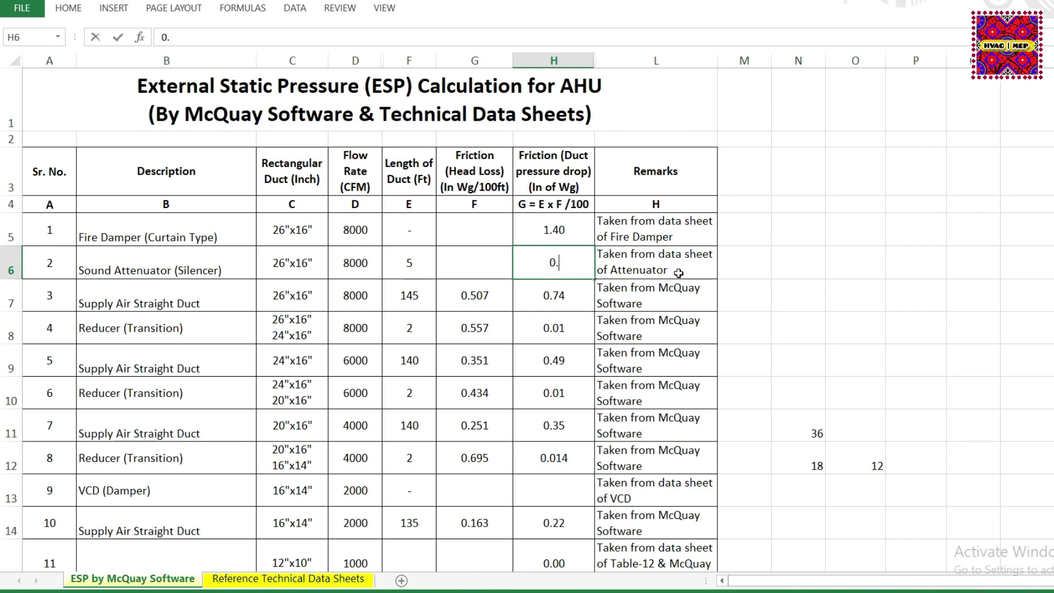
key(Return)
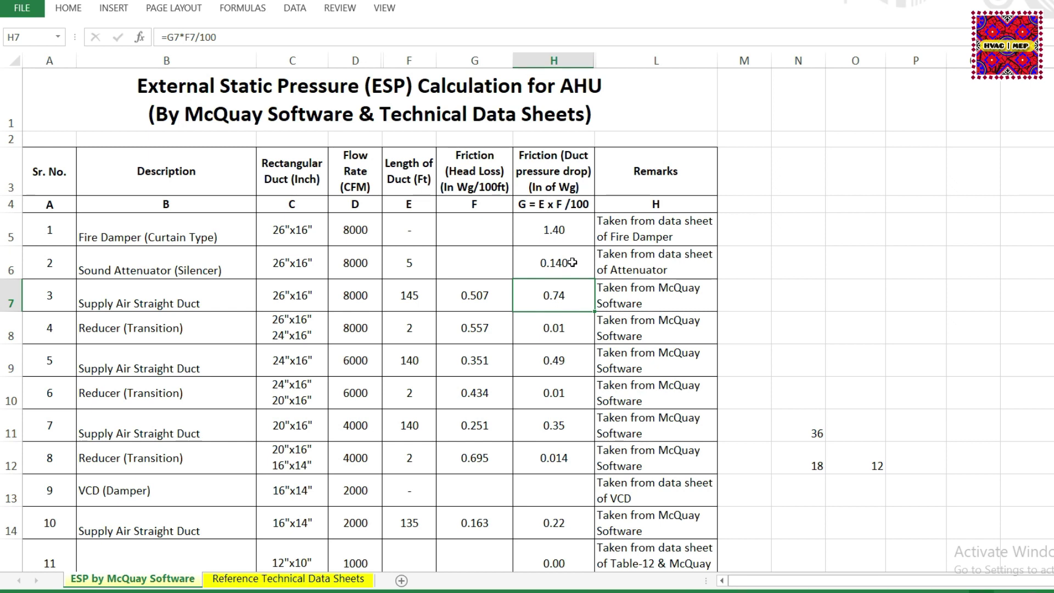
scroll(572, 263, down, 2)
click(572, 286)
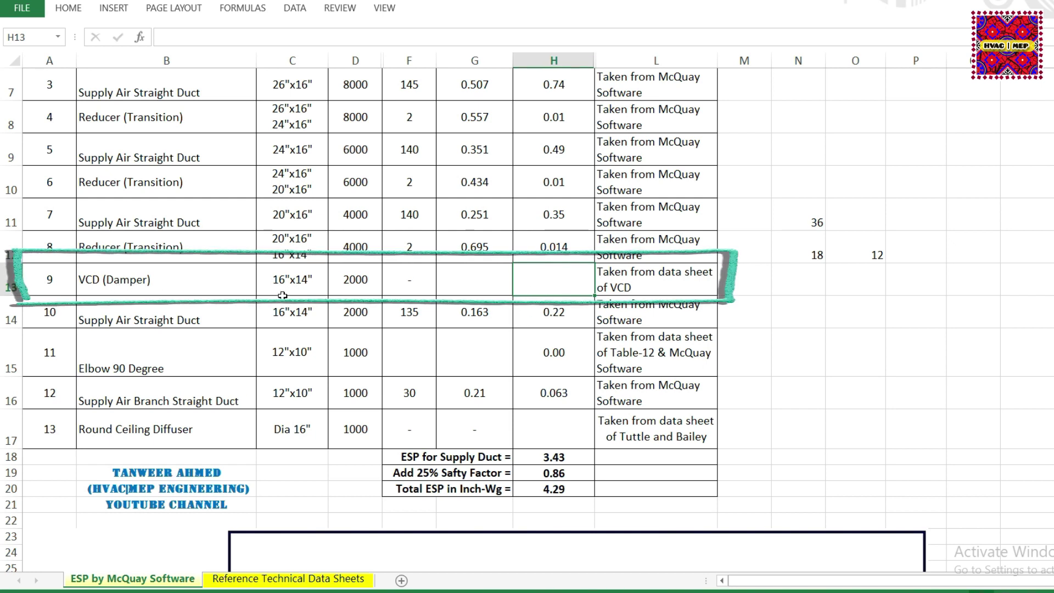
- Review the VCD row's 2000 cfm flow and remark, then scroll the reference sheets to the VCD damper table
click(356, 288)
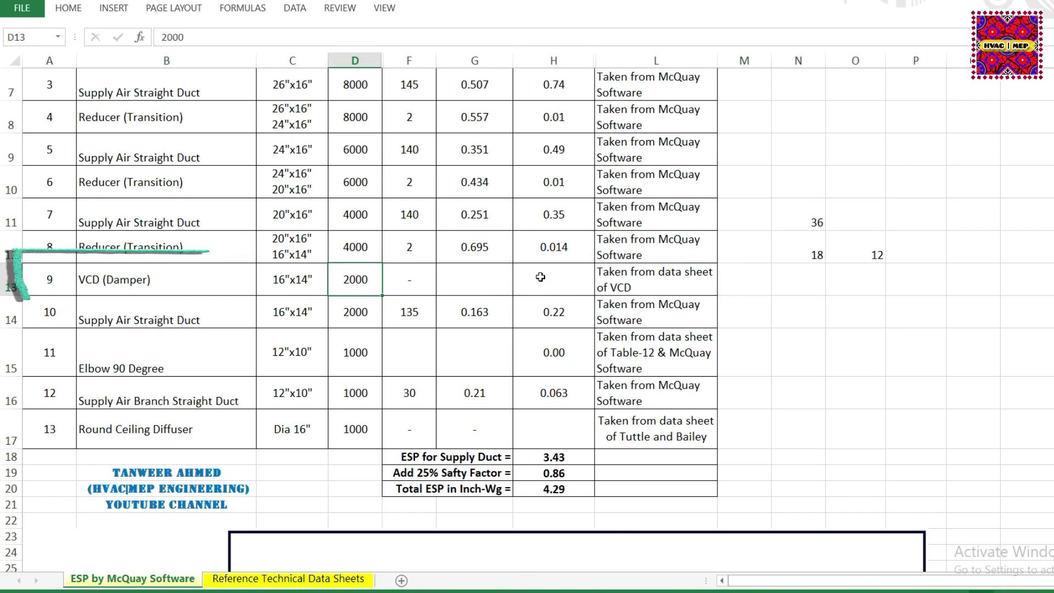
click(652, 290)
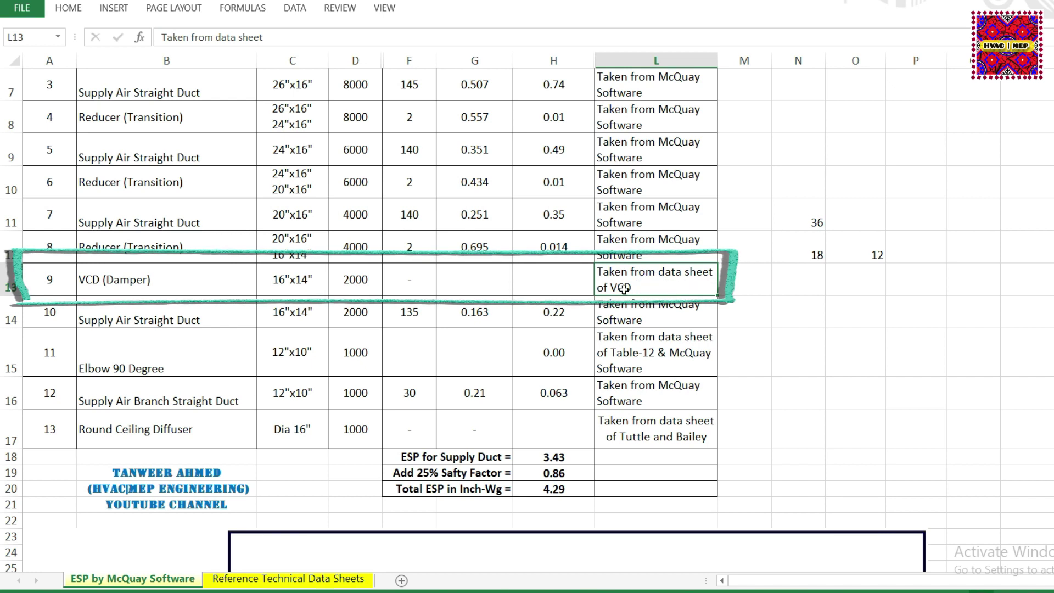
click(273, 581)
scroll(375, 344, down, 3)
scroll(375, 343, down, 5)
scroll(375, 343, down, 1)
scroll(373, 347, down, 4)
scroll(369, 352, down, 4)
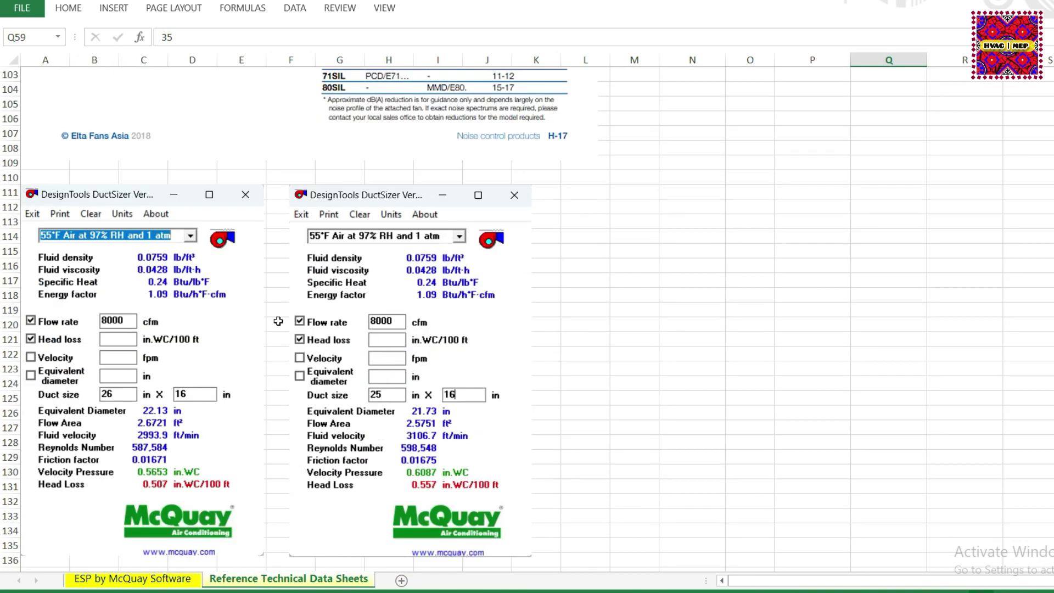
scroll(276, 346, down, 1)
scroll(277, 354, down, 4)
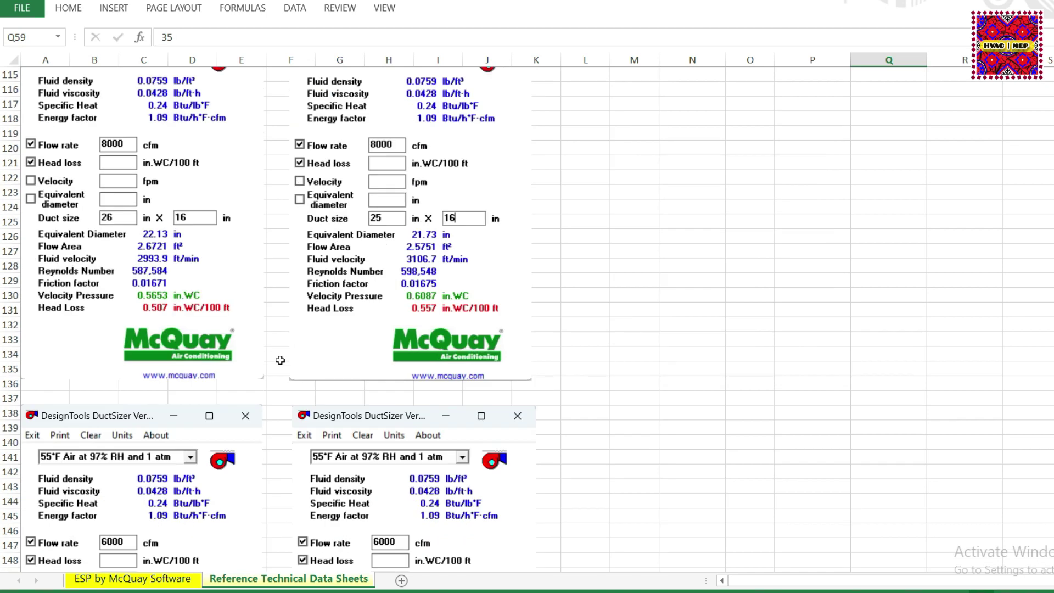
scroll(280, 360, down, 3)
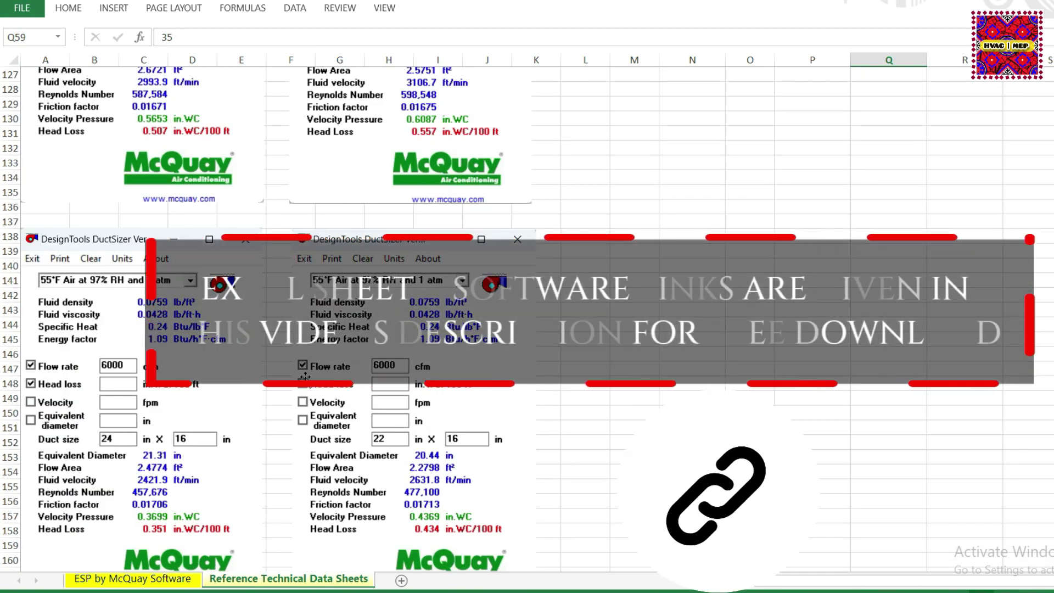
scroll(305, 379, down, 3)
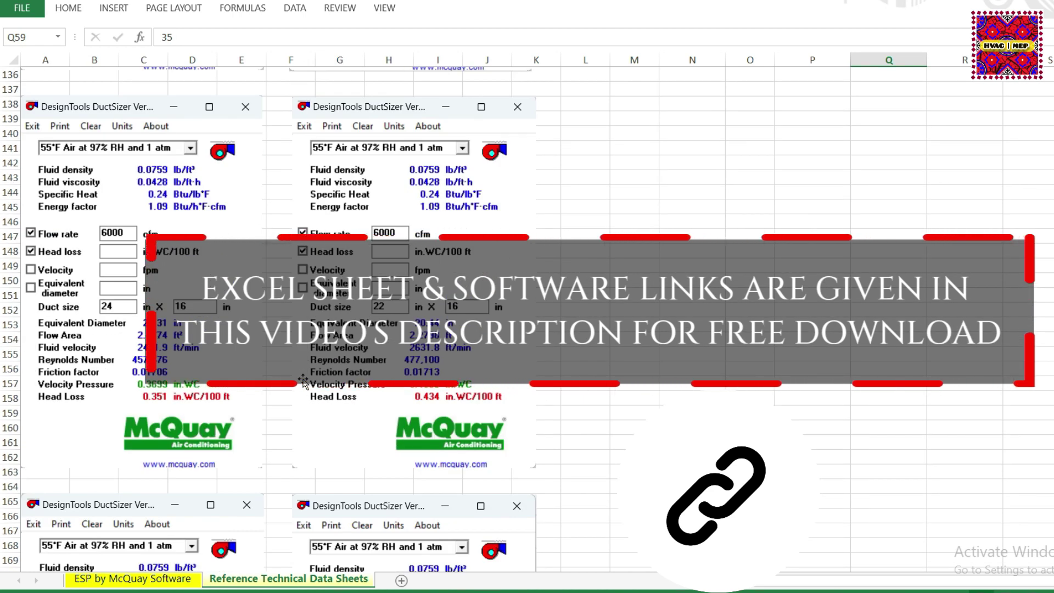
scroll(303, 379, down, 4)
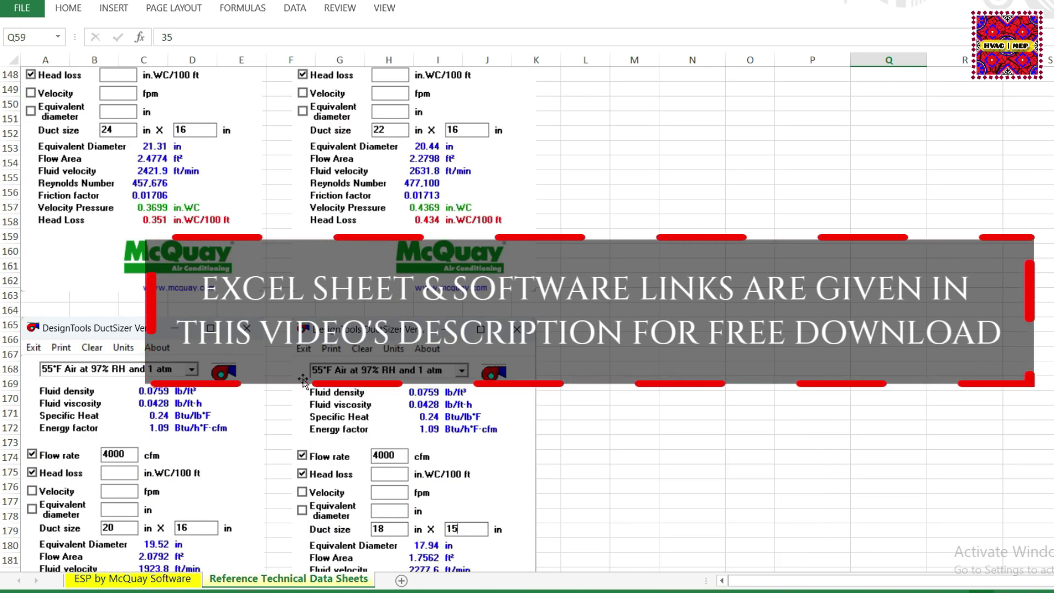
scroll(303, 380, down, 2)
scroll(303, 380, down, 1)
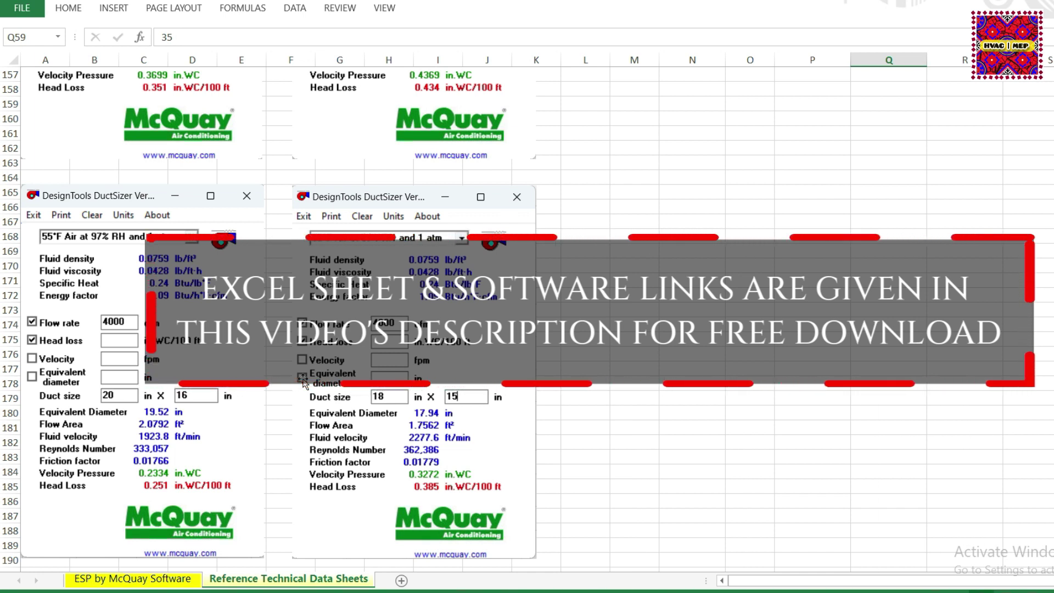
scroll(304, 378, down, 2)
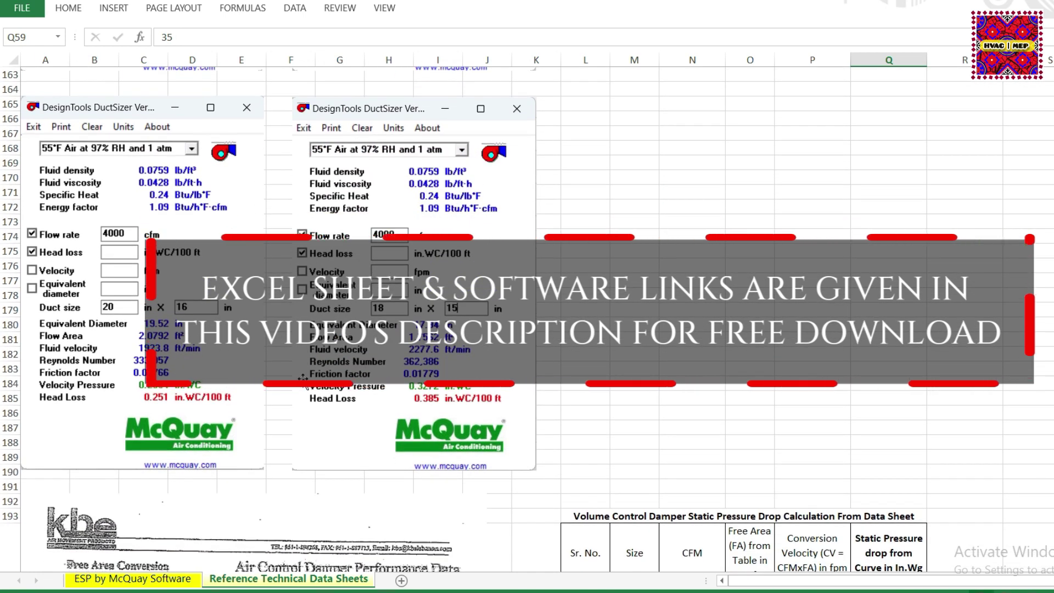
scroll(303, 379, down, 1)
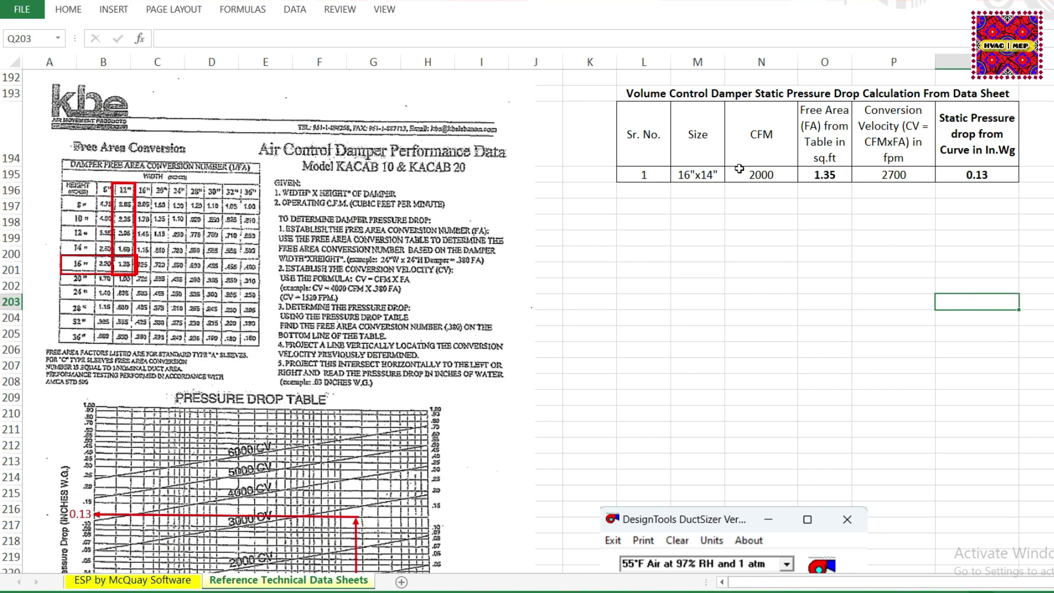
click(692, 175)
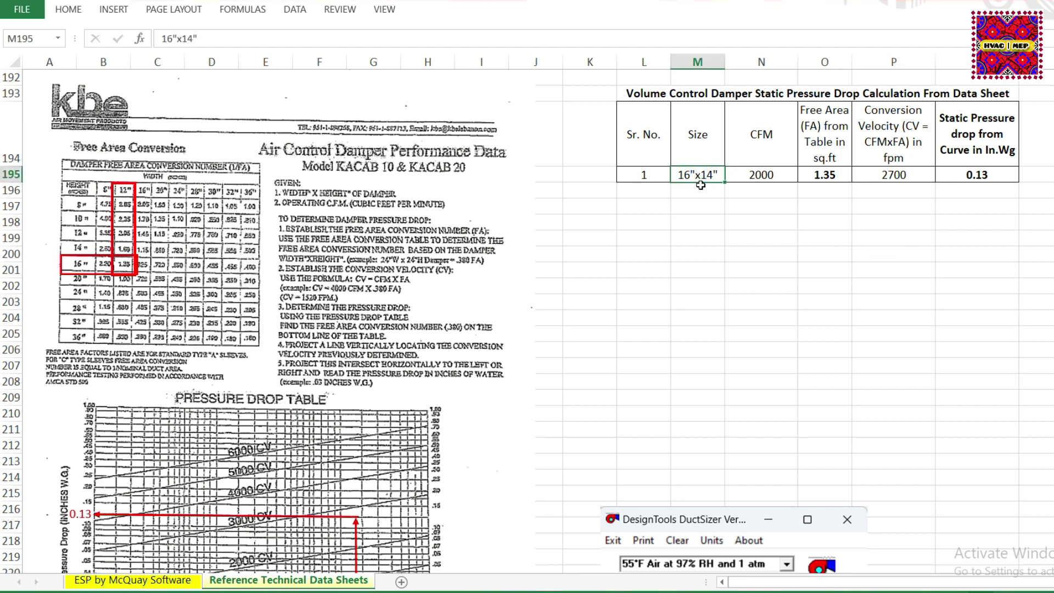
click(186, 581)
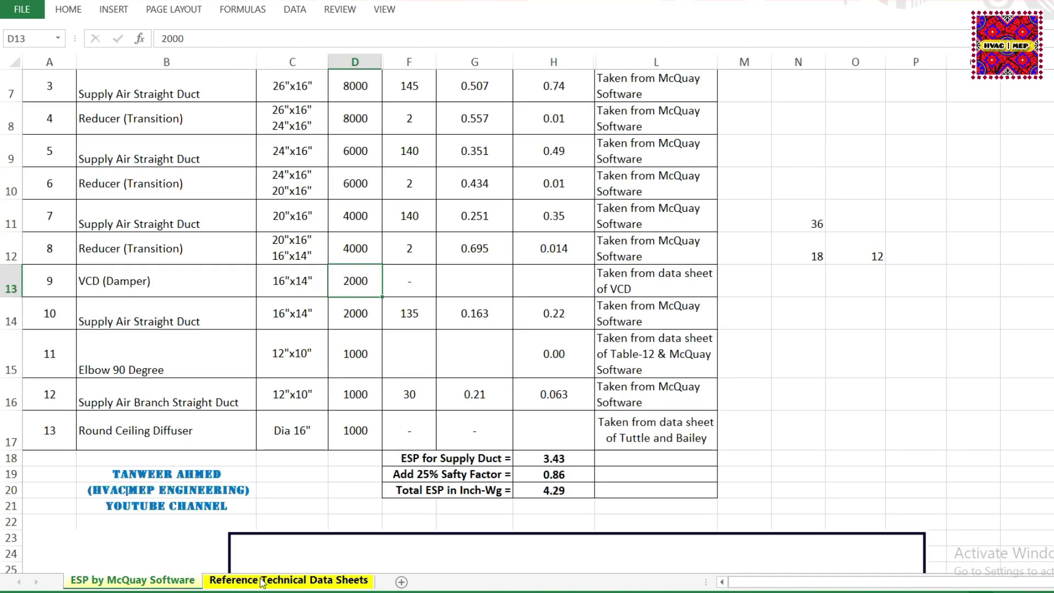
click(288, 581)
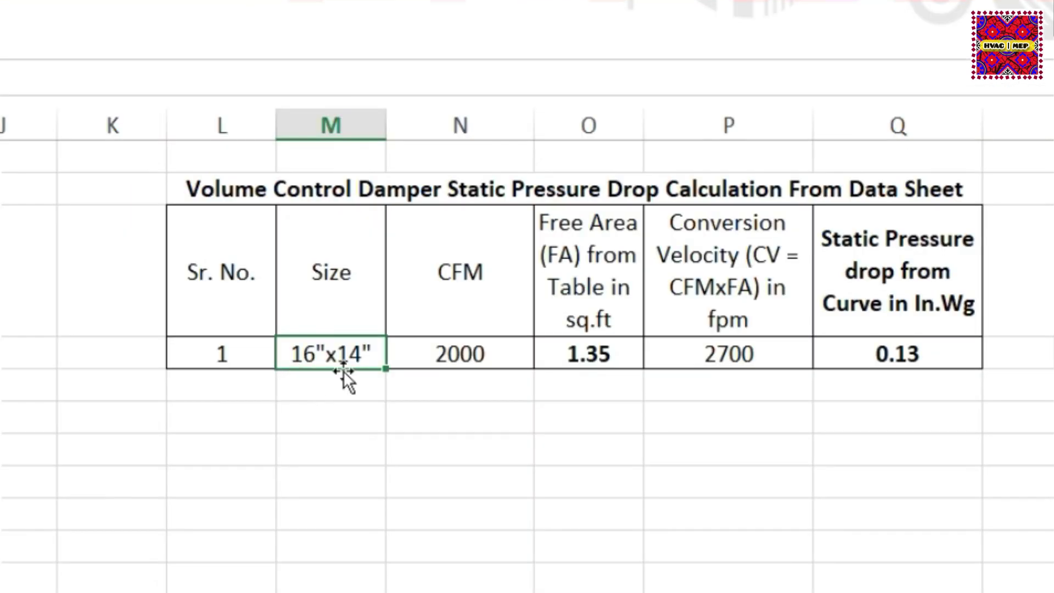
click(500, 365)
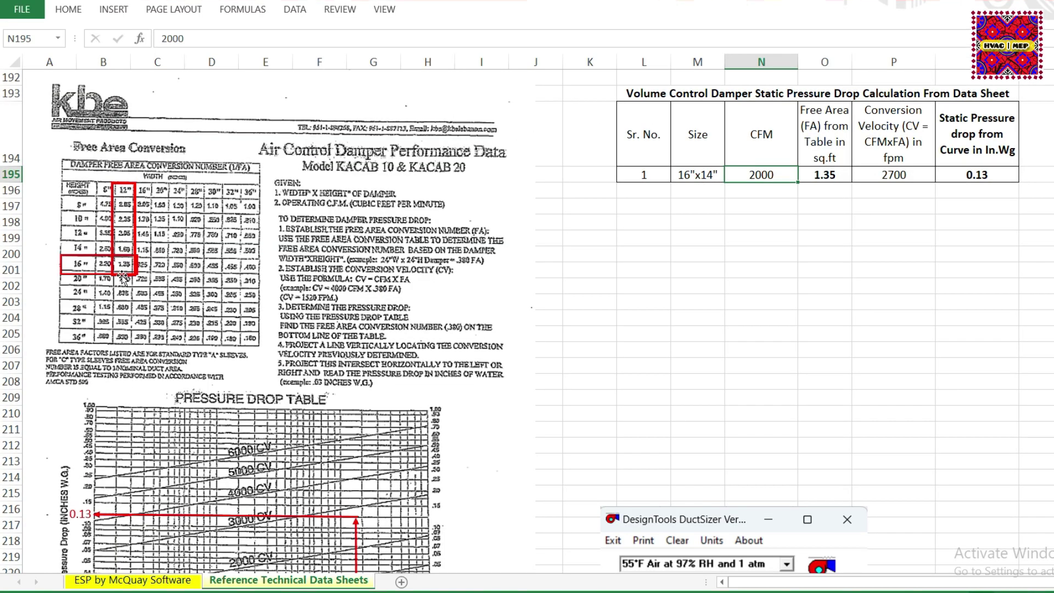
- Verify the damper's 2700 conversion velocity equals 2000 CFM × 1.35 sq.ft free area
click(808, 172)
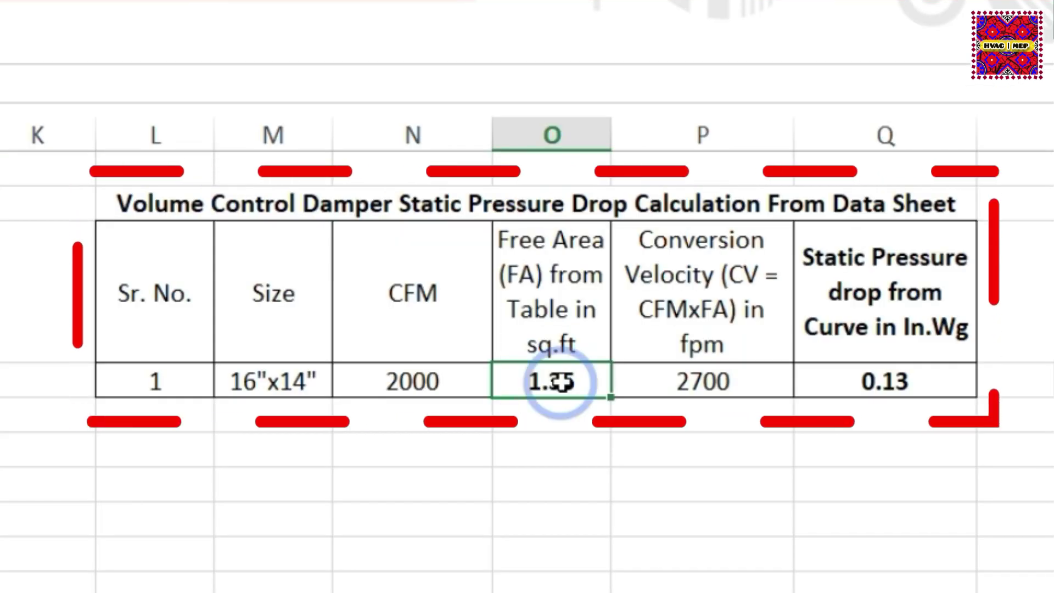
click(672, 394)
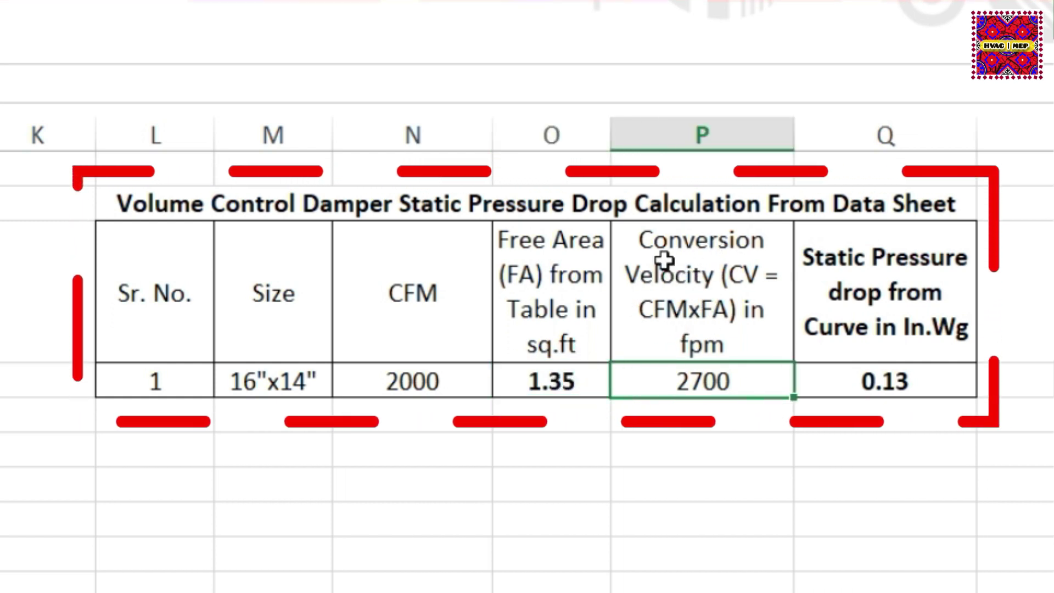
click(687, 329)
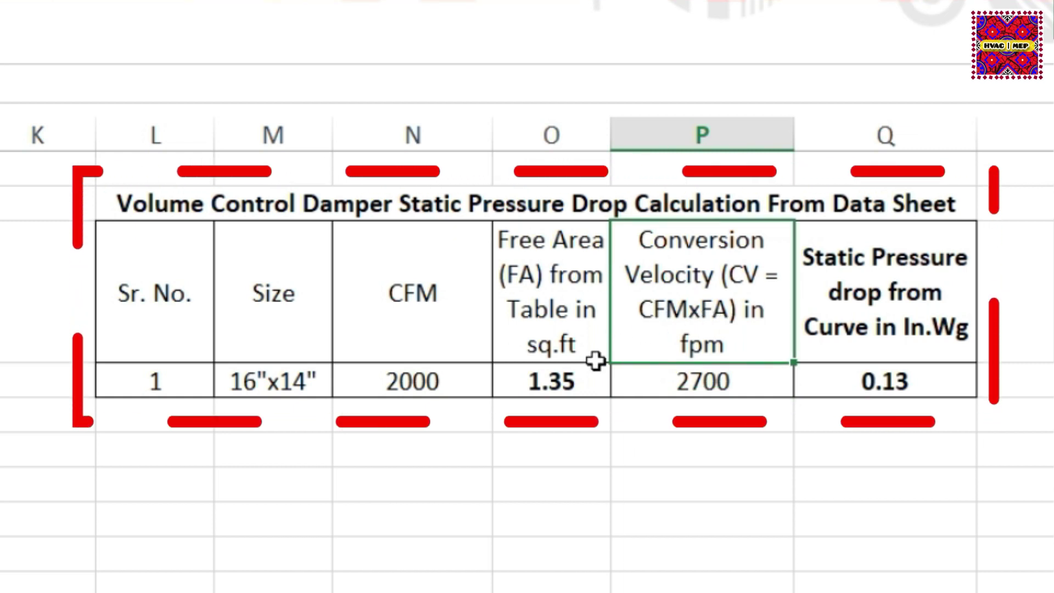
click(397, 382)
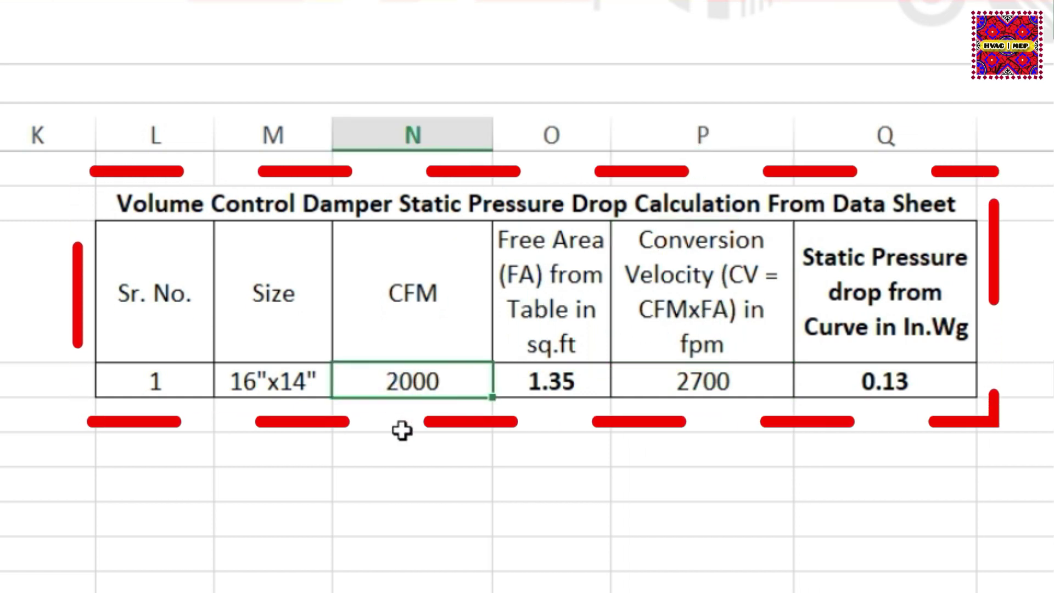
click(541, 390)
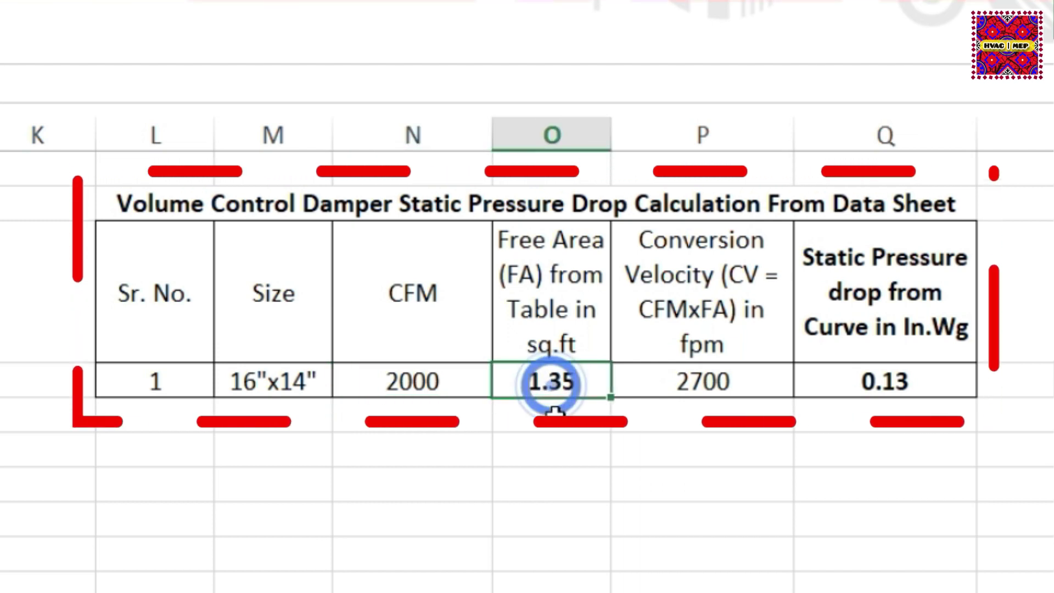
click(437, 394)
click(549, 385)
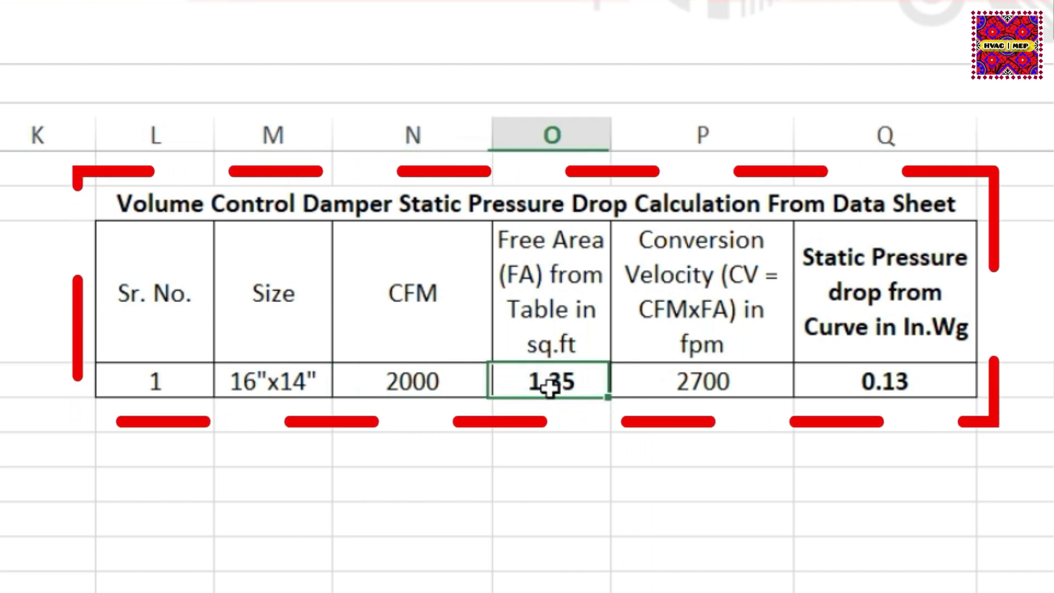
click(727, 386)
double_click(728, 386)
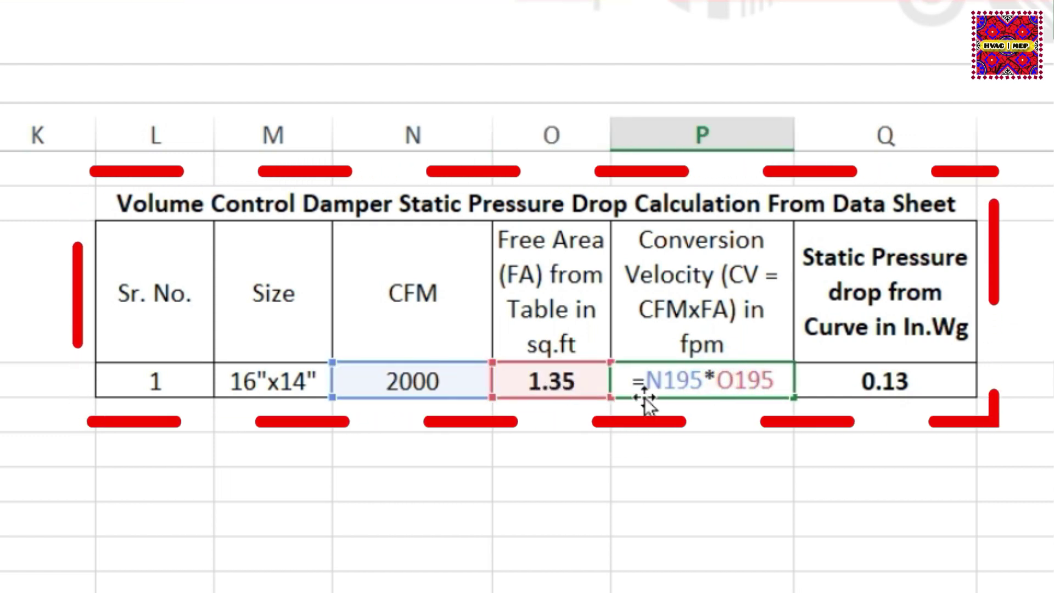
key(Return)
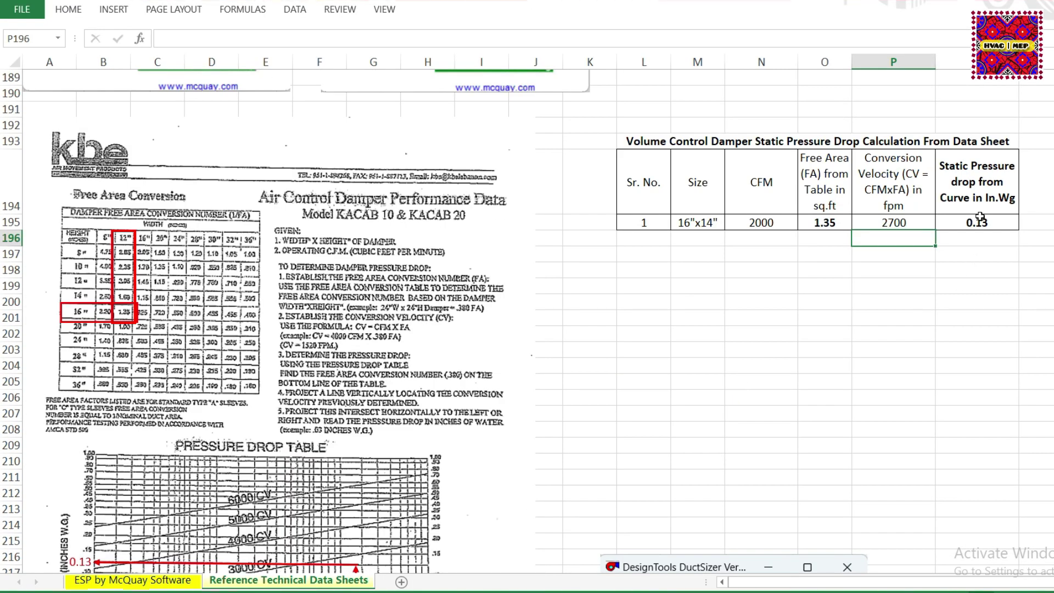
- Record the VCD damper's 0.130 pressure drop in the ESP table
click(981, 220)
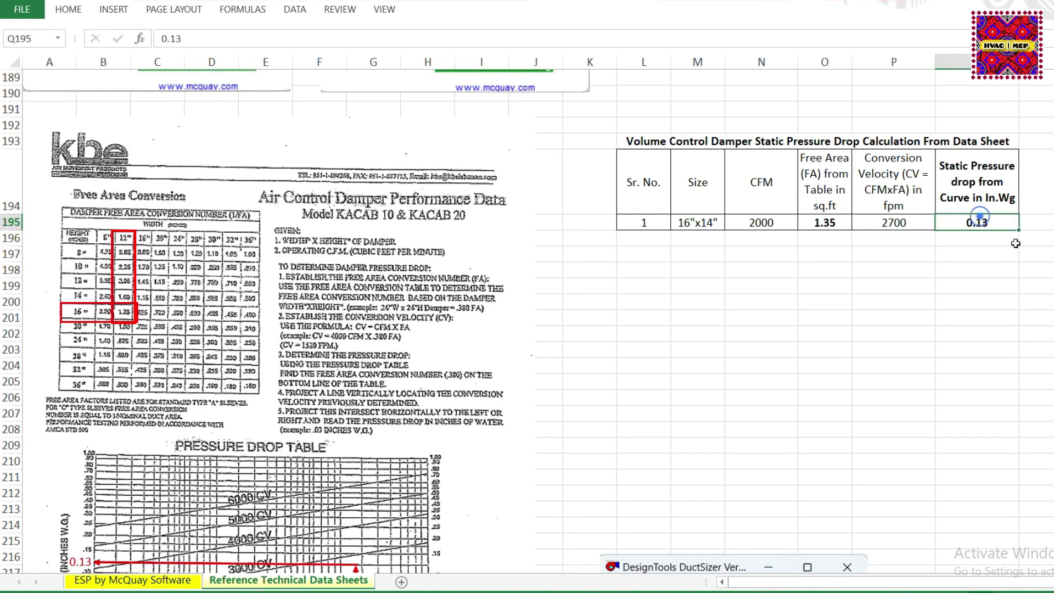
click(160, 581)
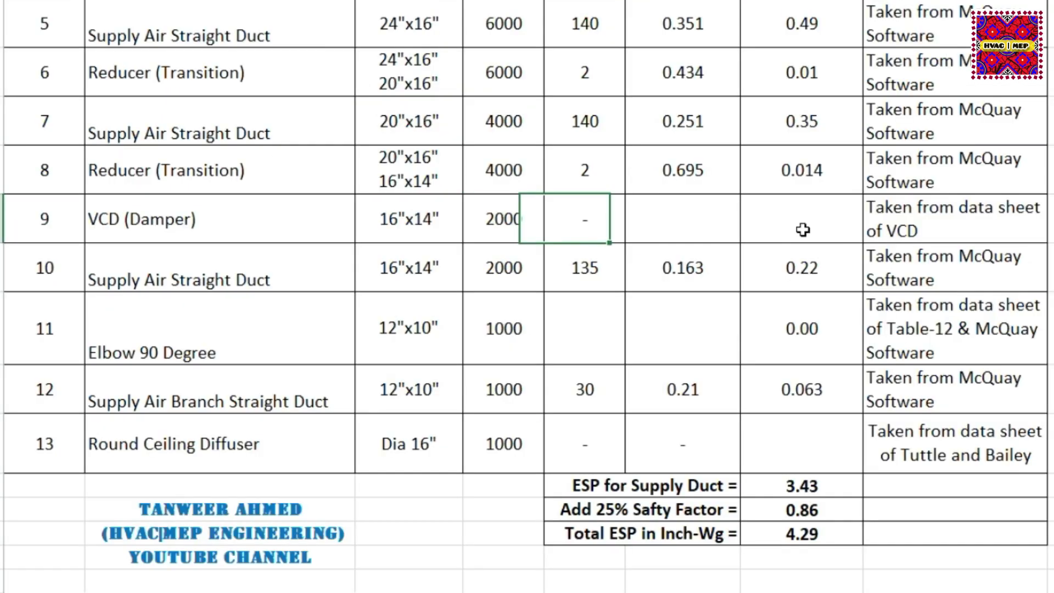
click(554, 292)
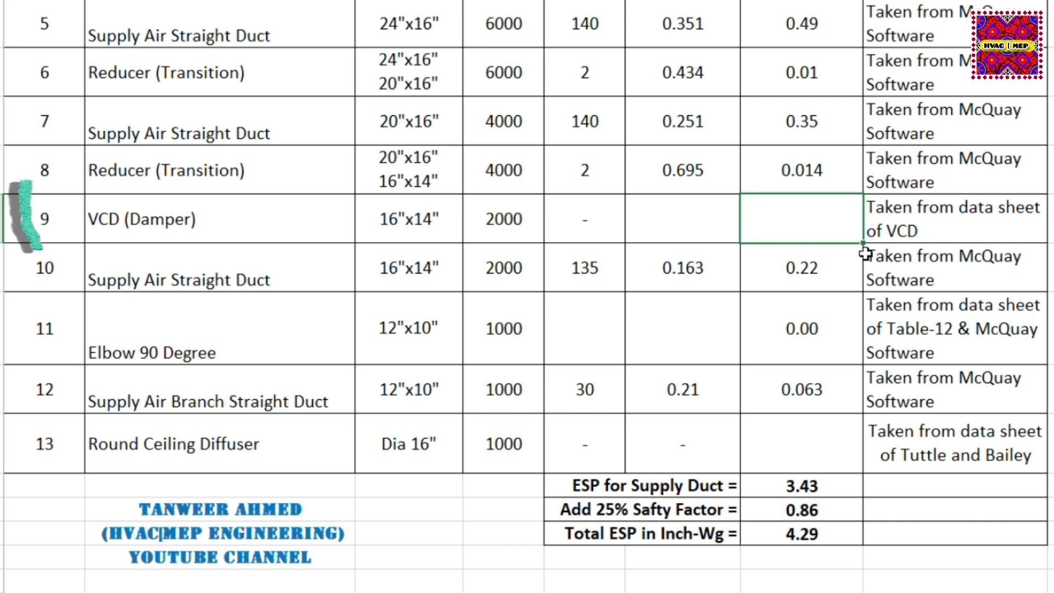
text(0.13)
key(Return)
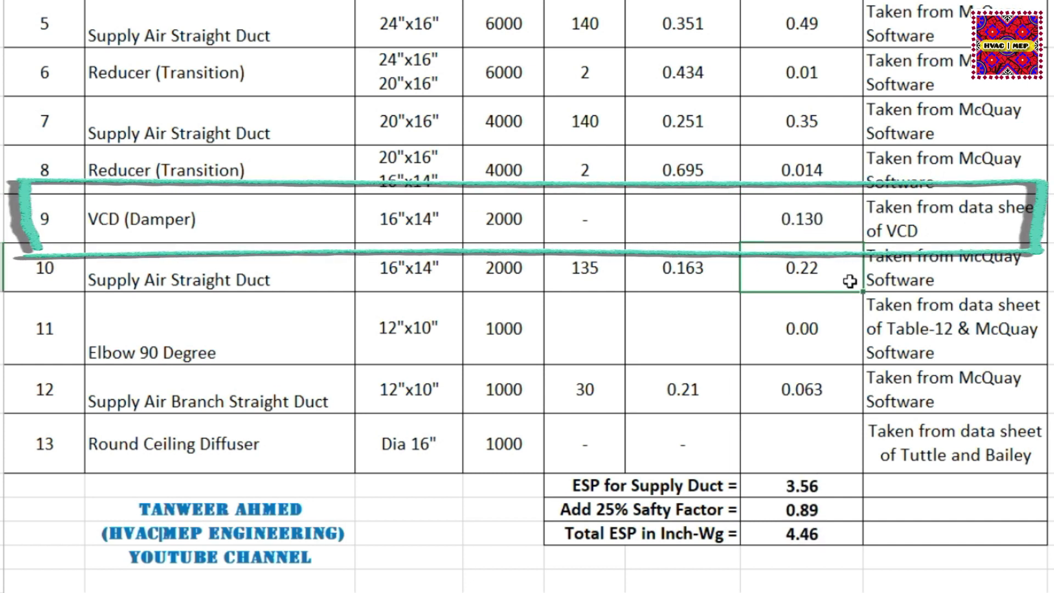
- Review the Elbow 90 Degree row's 0.00 pressure drop and data source note
click(274, 332)
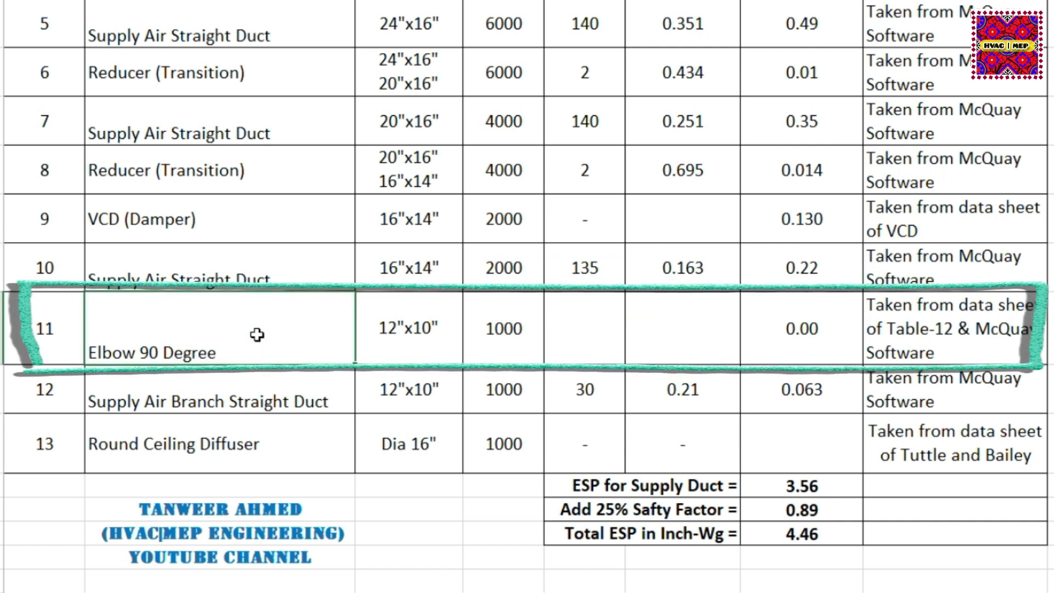
click(982, 323)
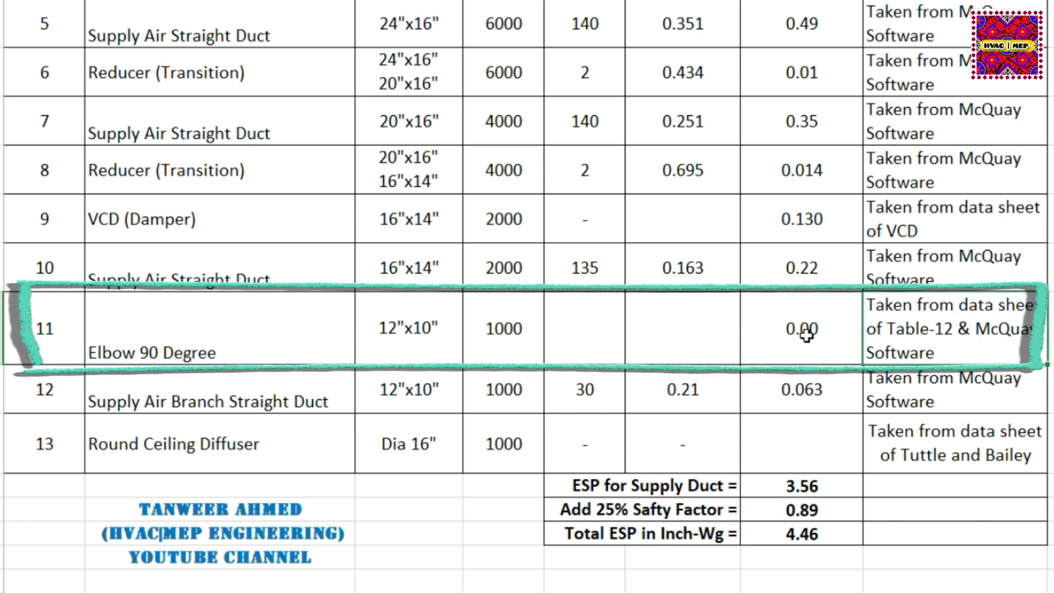
click(783, 330)
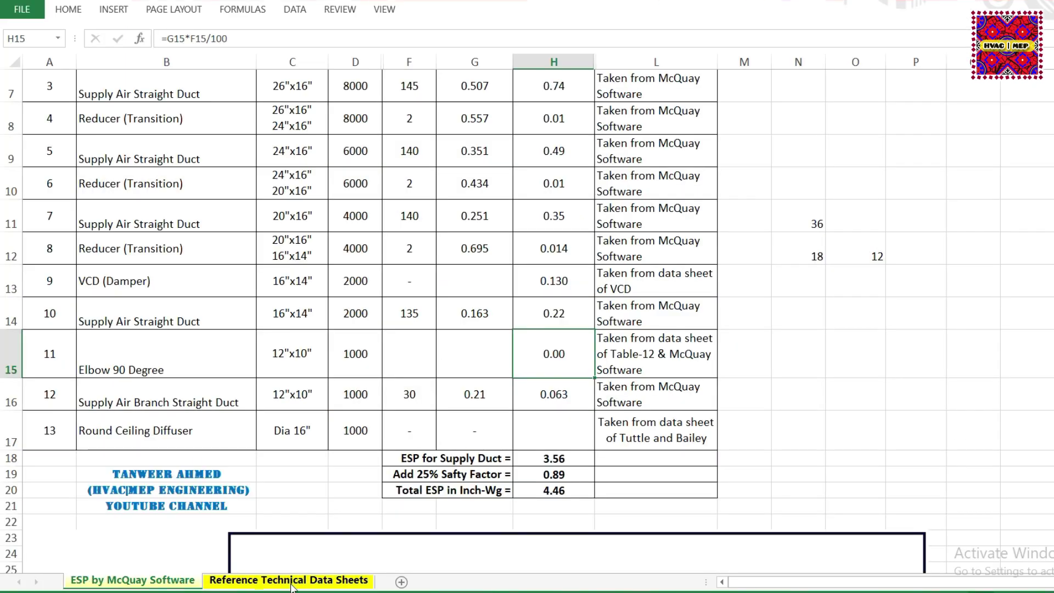
click(291, 582)
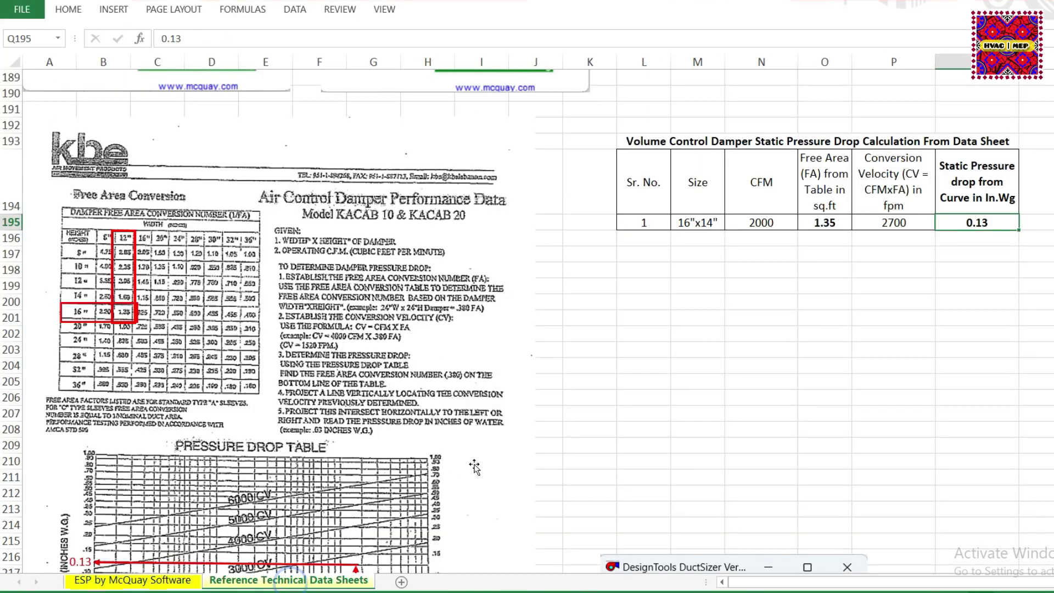
- Scroll down the reference data tables and briefly check the ESP by McQuay Software sheet
scroll(475, 470, down, 5)
scroll(475, 478, down, 5)
scroll(476, 480, down, 2)
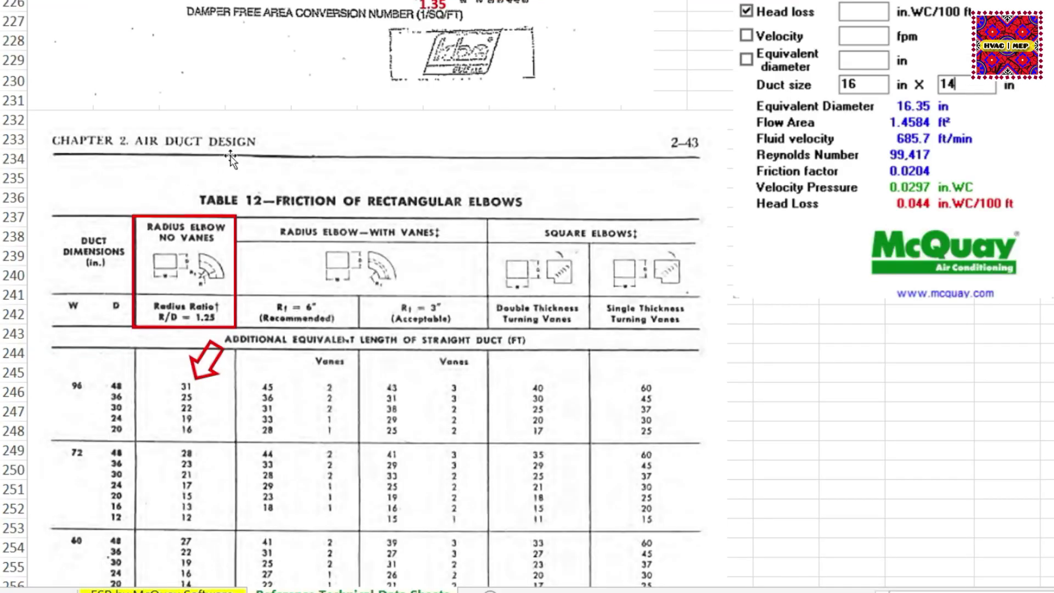
scroll(350, 324, down, 3)
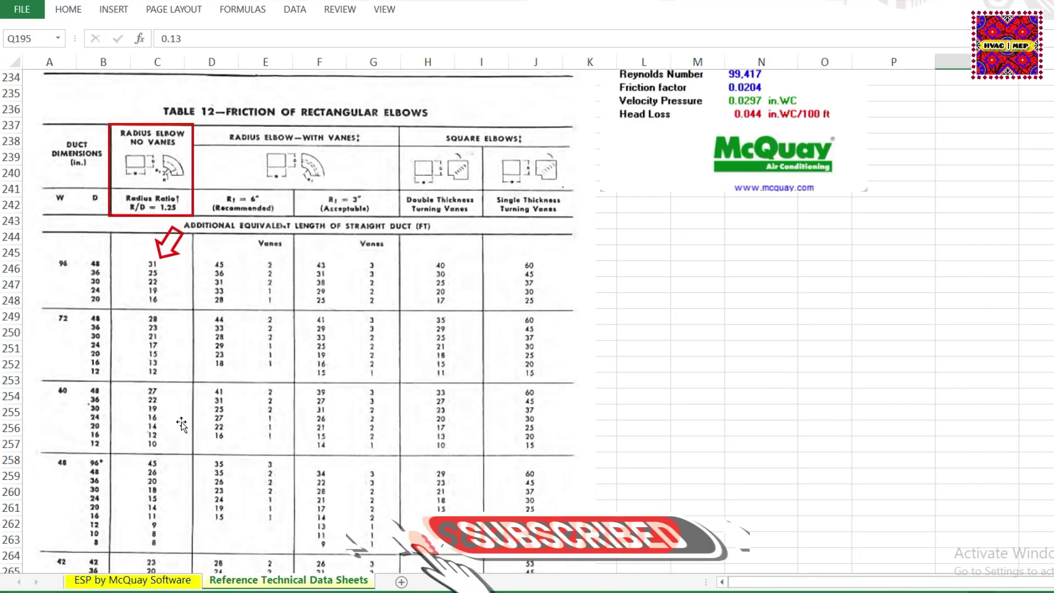
click(174, 580)
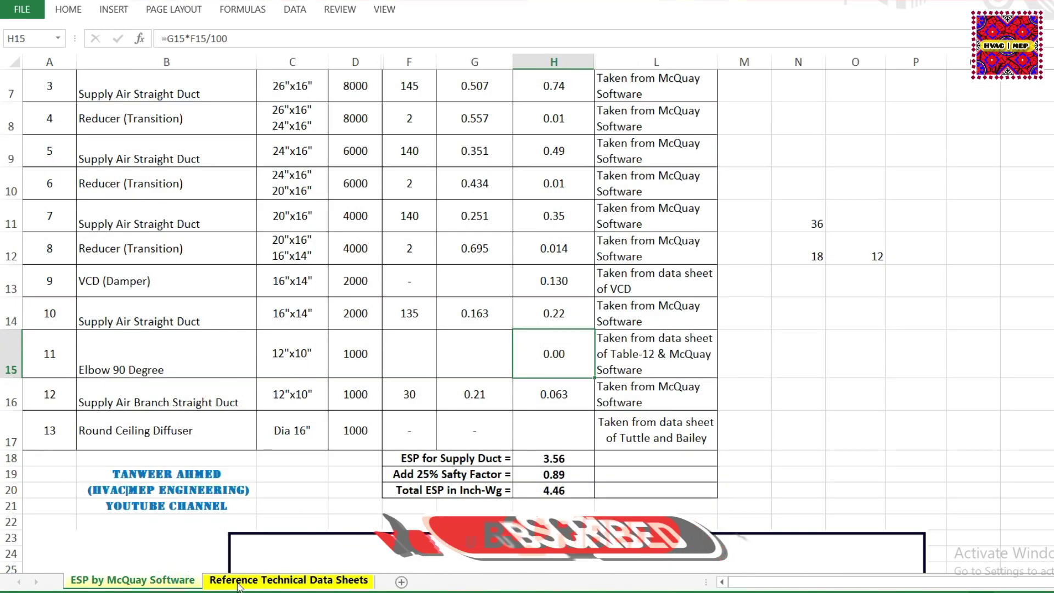
- Read the 12"x10" radius elbow value in Table 12, Friction of Rectangular Elbows, then return to the ESP sheet
click(214, 581)
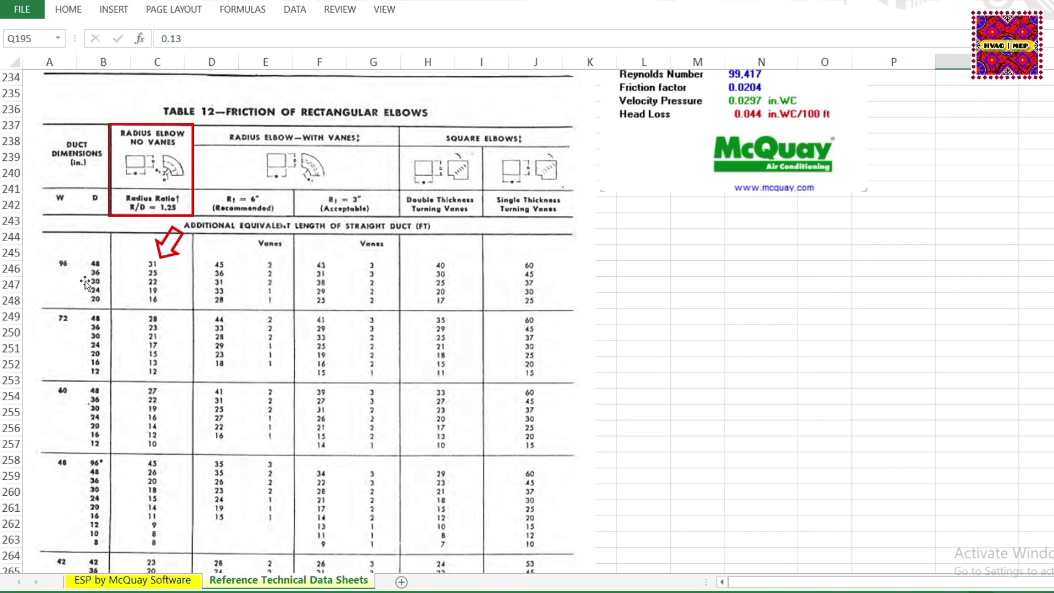
scroll(85, 283, down, 3)
scroll(87, 289, down, 1)
scroll(91, 297, down, 4)
scroll(95, 309, down, 5)
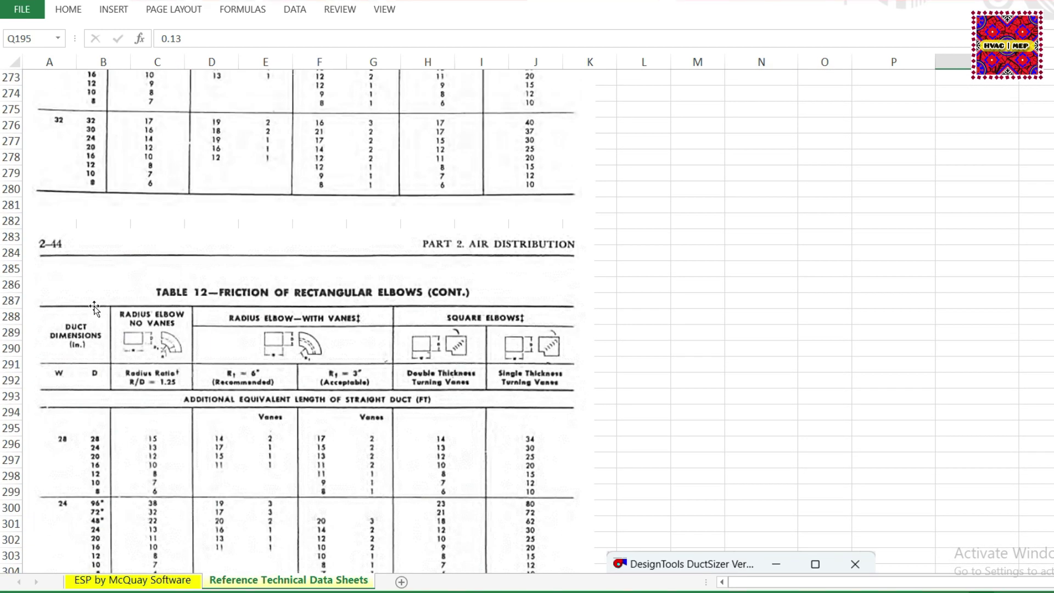
scroll(94, 309, down, 4)
scroll(94, 309, down, 4)
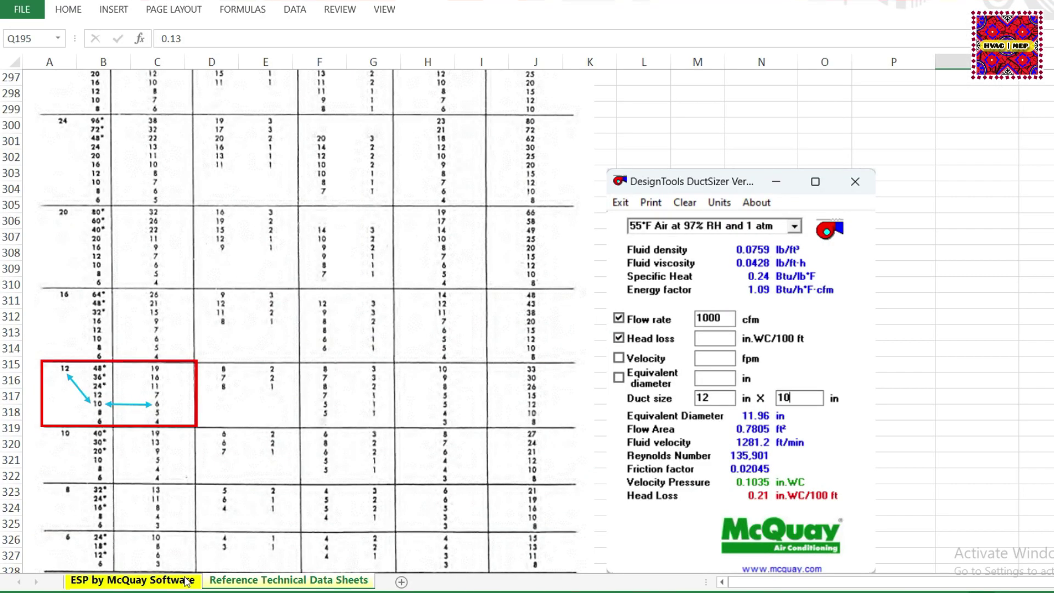
click(186, 581)
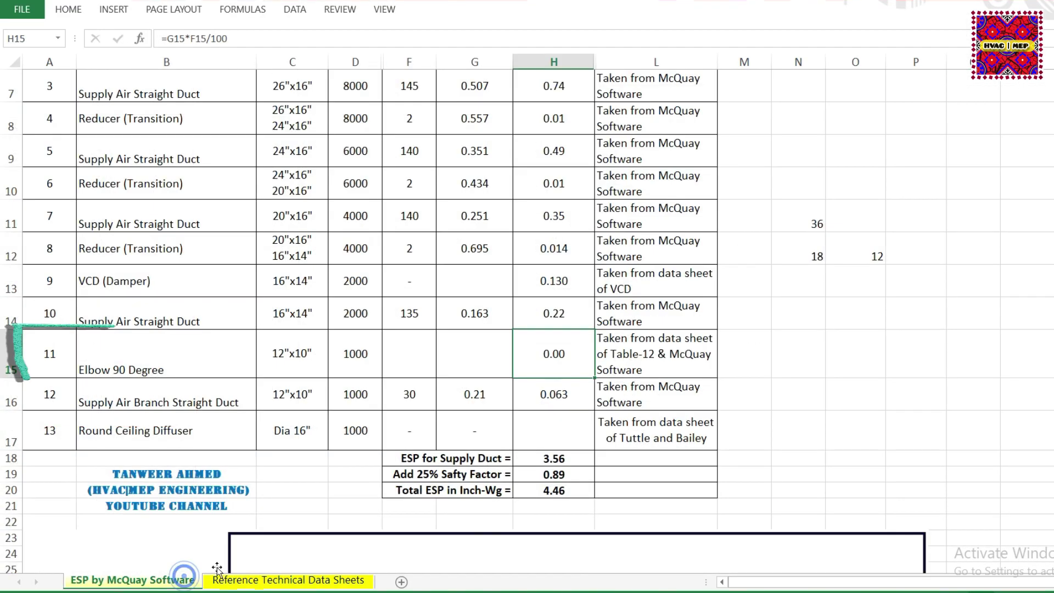
- Enter 6 as the elbow's equivalent length in F15 and confirm DuctSizer's 12"x10" duct gives 0.21 in.WC/100 ft
double_click(405, 366)
text(6)
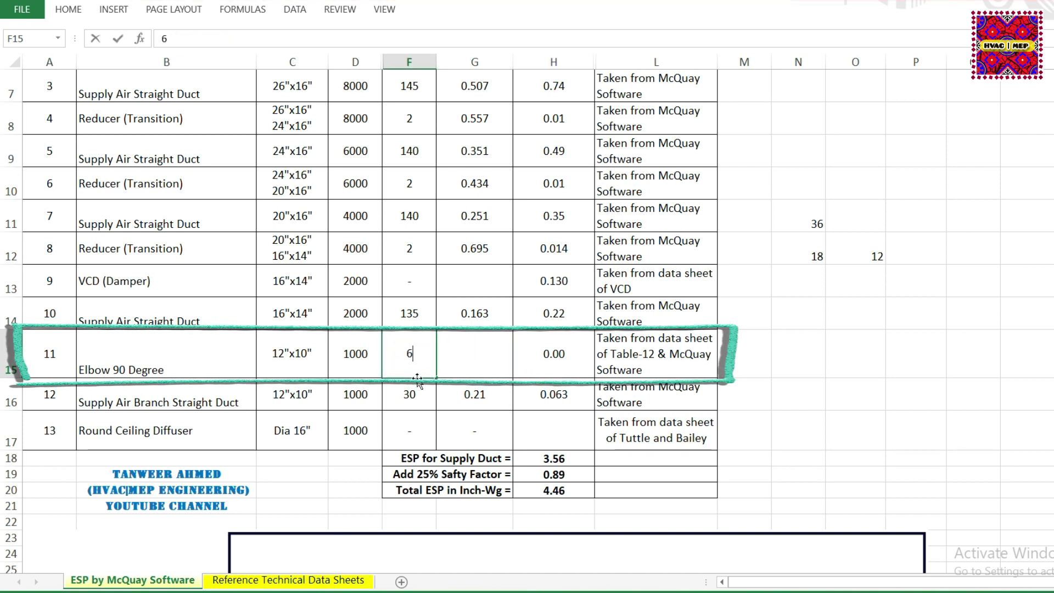
click(469, 365)
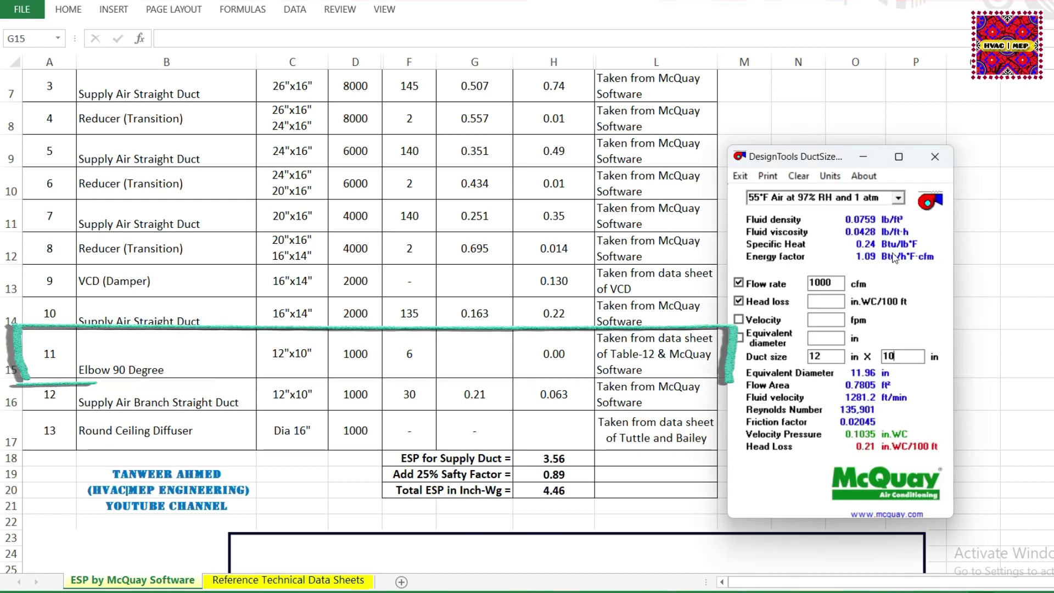
click(827, 355)
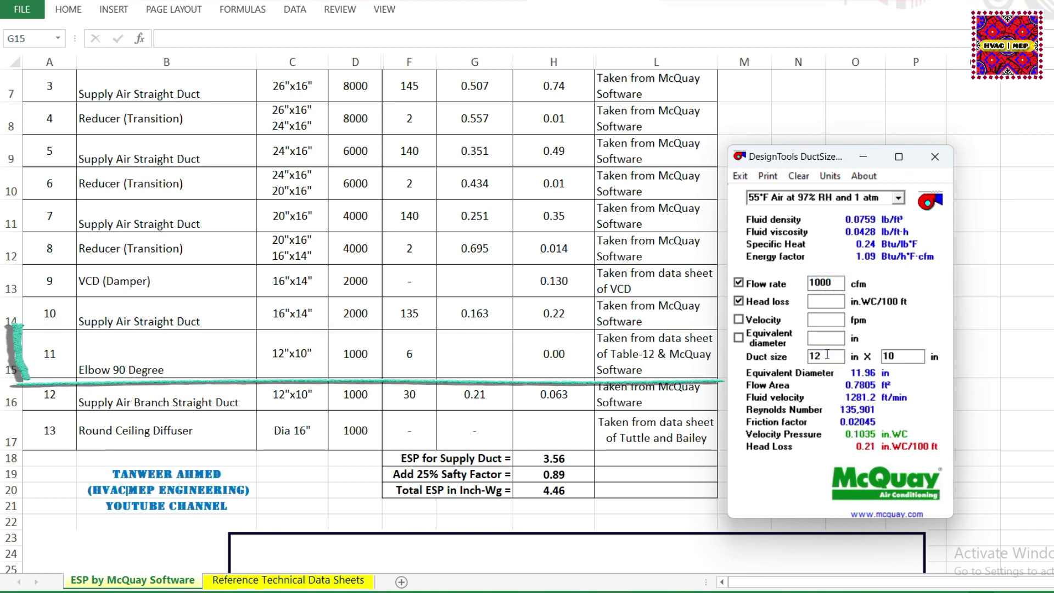
click(901, 352)
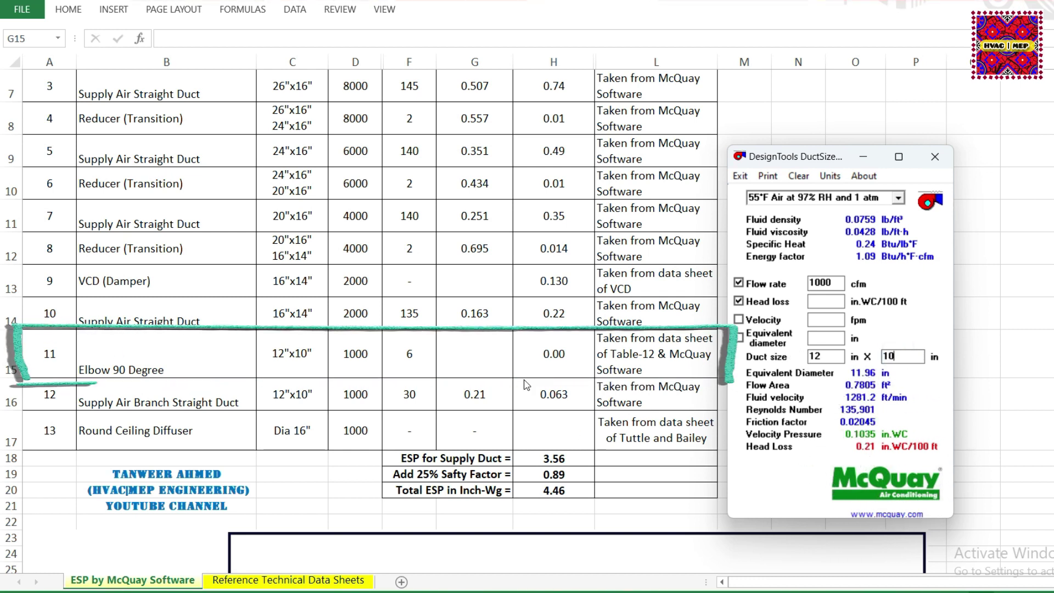
- Enter 0.21 elbow friction in G15 and check H15's =G15*F15/100 pressure drop formula
click(475, 357)
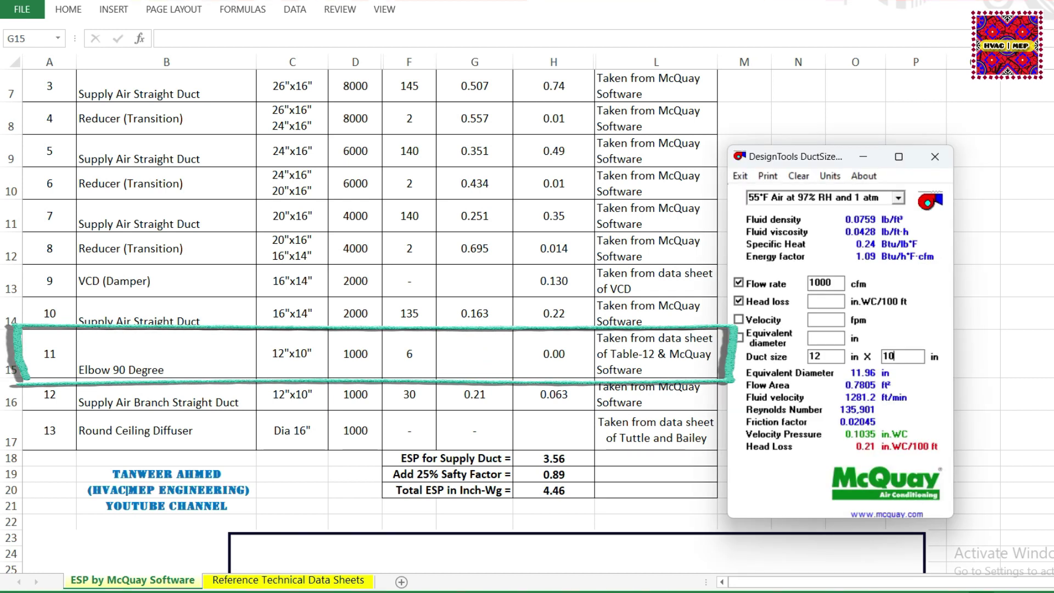
click(474, 350)
text(.)
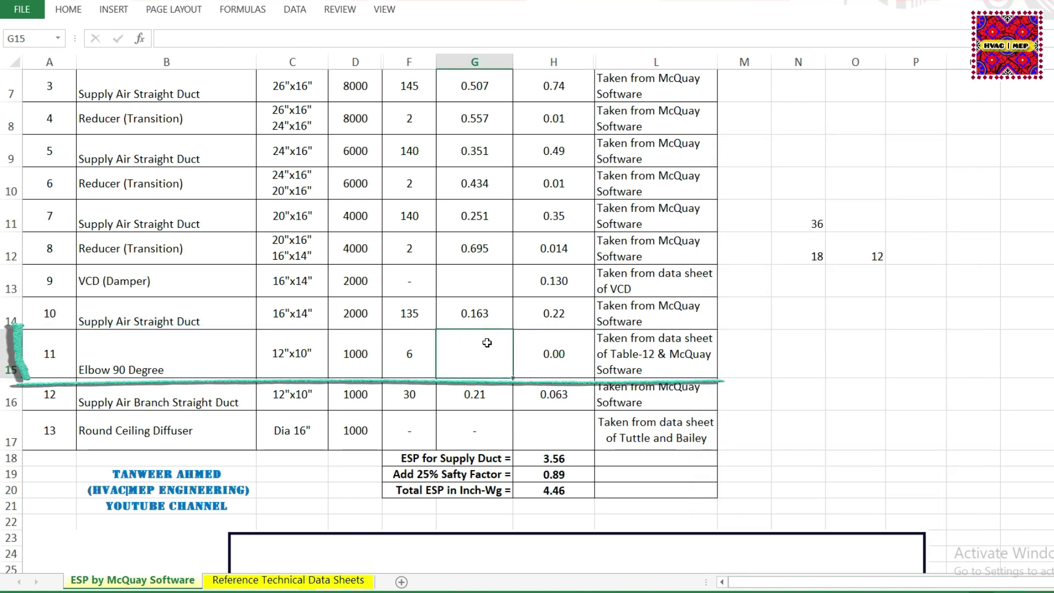
text(21)
key(Return)
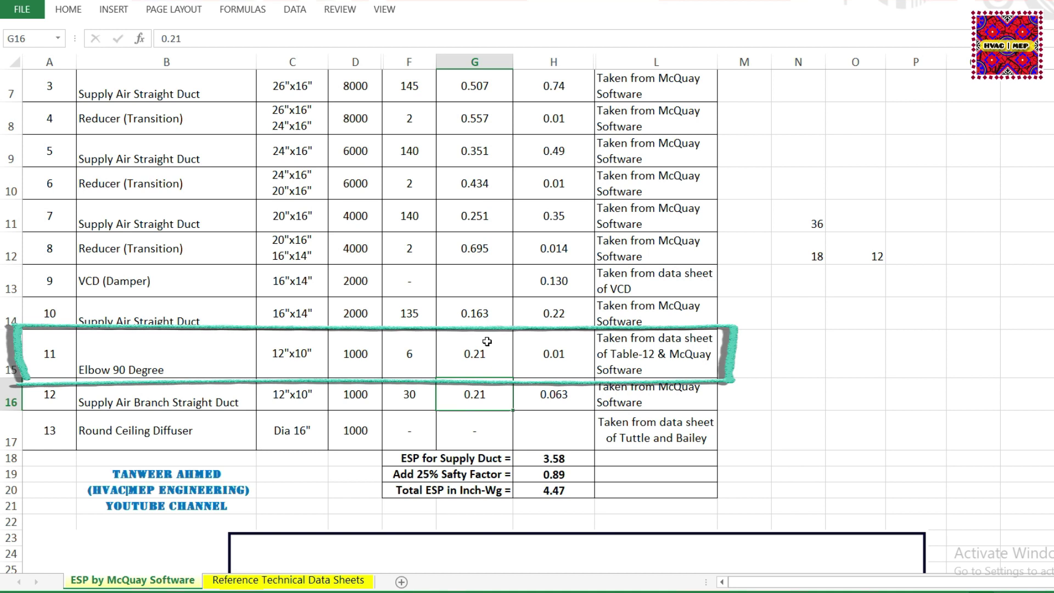
click(563, 373)
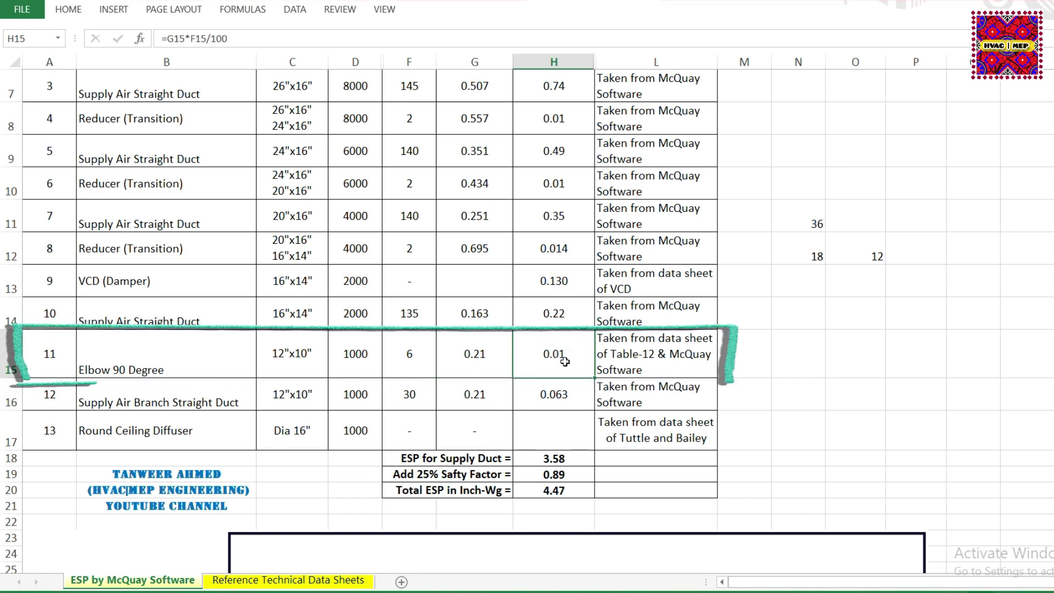
scroll(548, 379, down, 1)
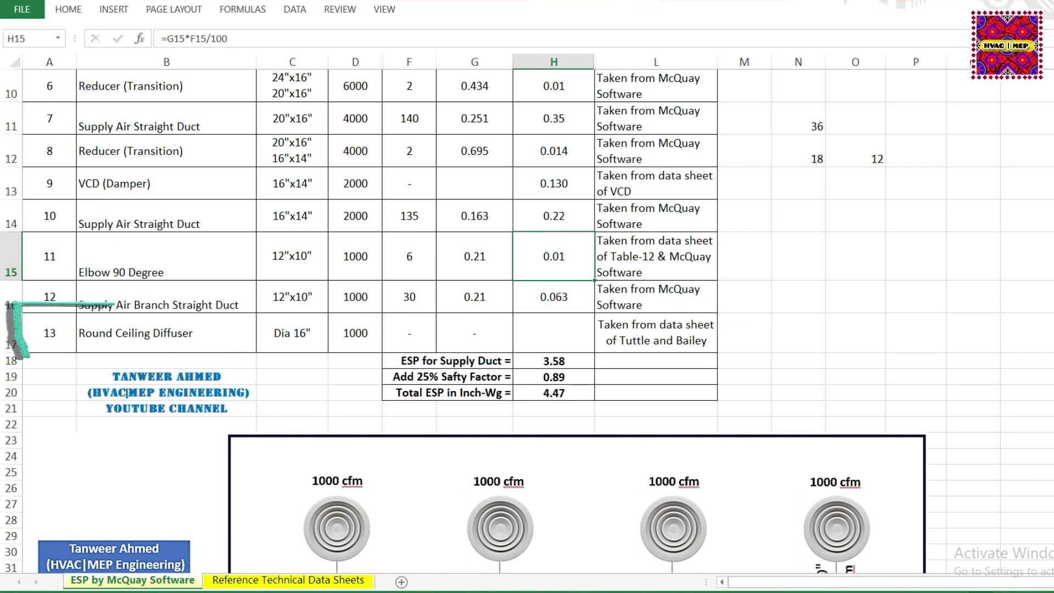
- Scroll Reference Technical Data Sheets to the Round Ceiling Diffusers table and pick the 16" size at 1000 CFM
click(308, 582)
scroll(420, 480, down, 7)
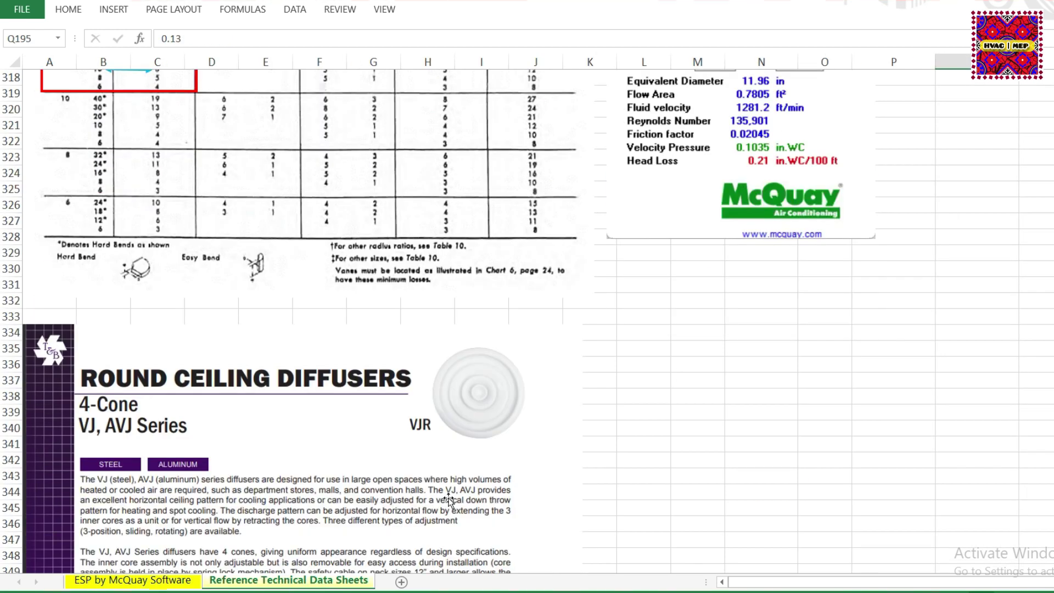
scroll(420, 480, down, 2)
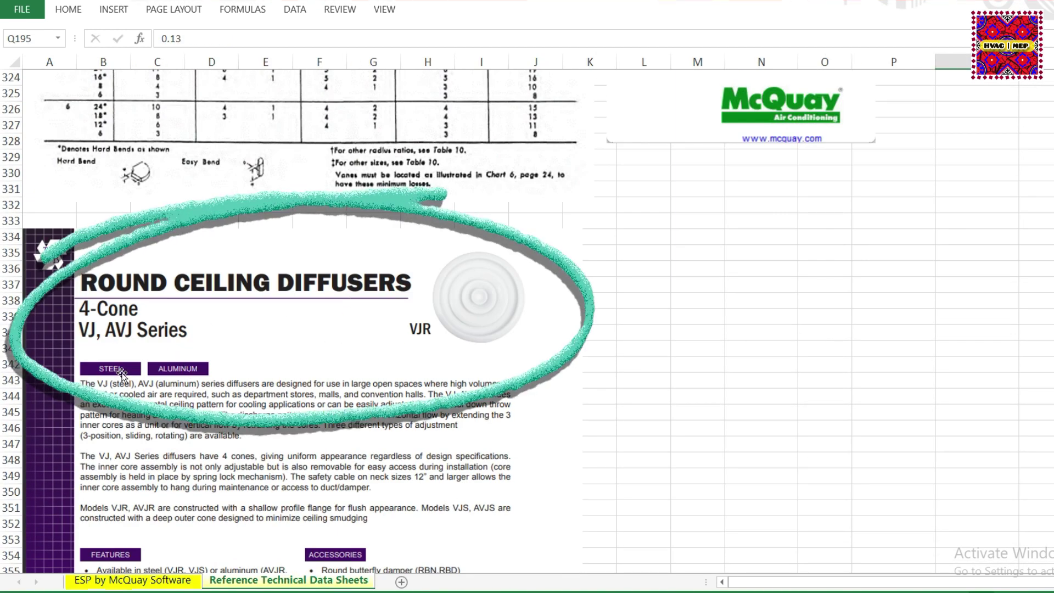
scroll(275, 384, down, 1)
scroll(293, 385, down, 6)
scroll(293, 385, down, 2)
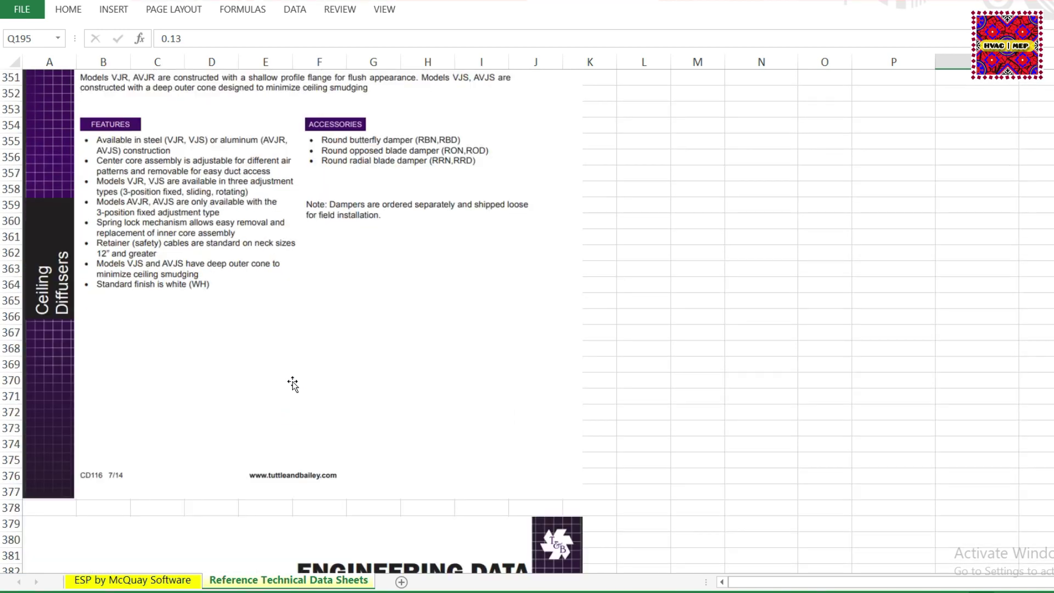
scroll(292, 387, down, 5)
scroll(293, 388, down, 2)
scroll(293, 388, down, 1)
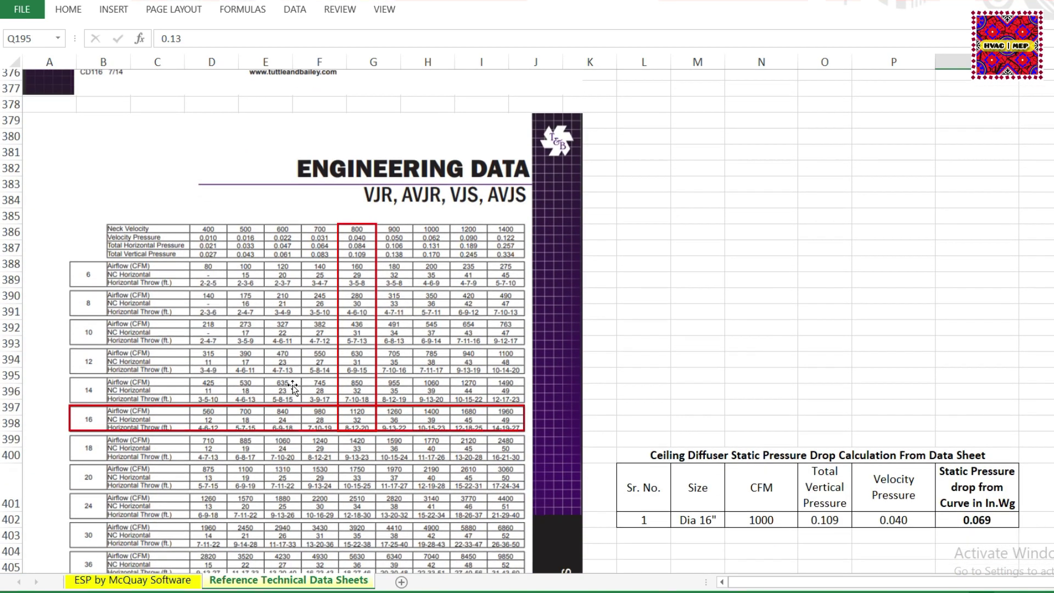
scroll(292, 388, down, 2)
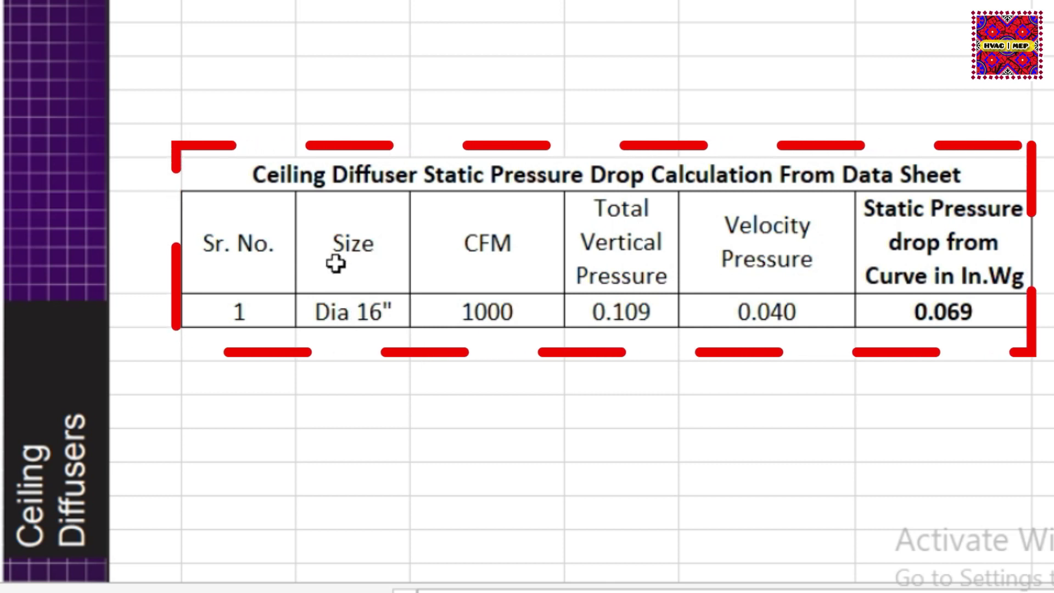
click(348, 315)
click(491, 313)
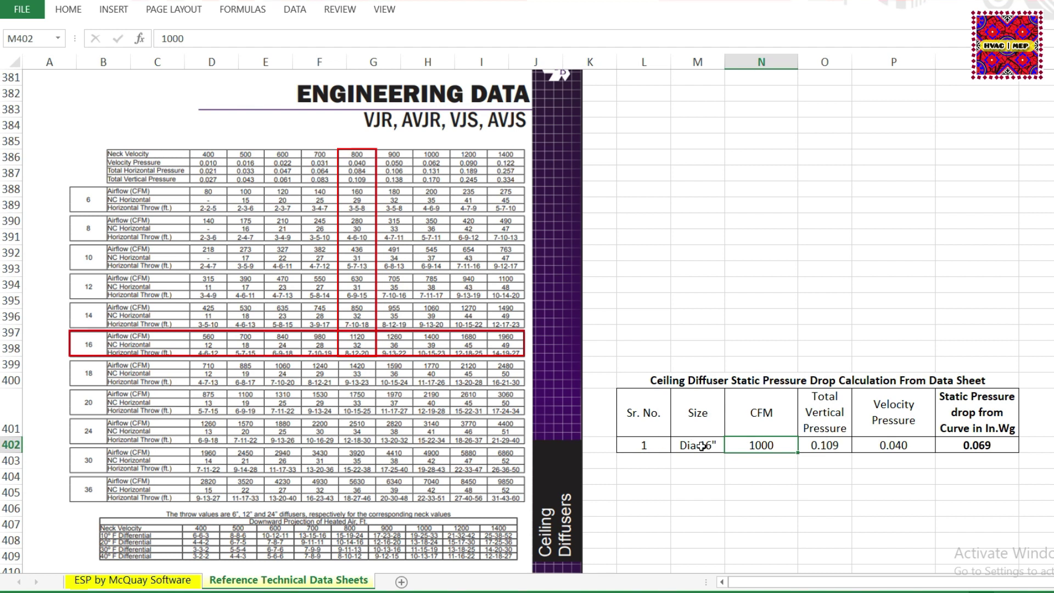
- Locate the Dia 16" row's 0.109 total vertical pressure and 0.040 velocity pressure values
click(701, 444)
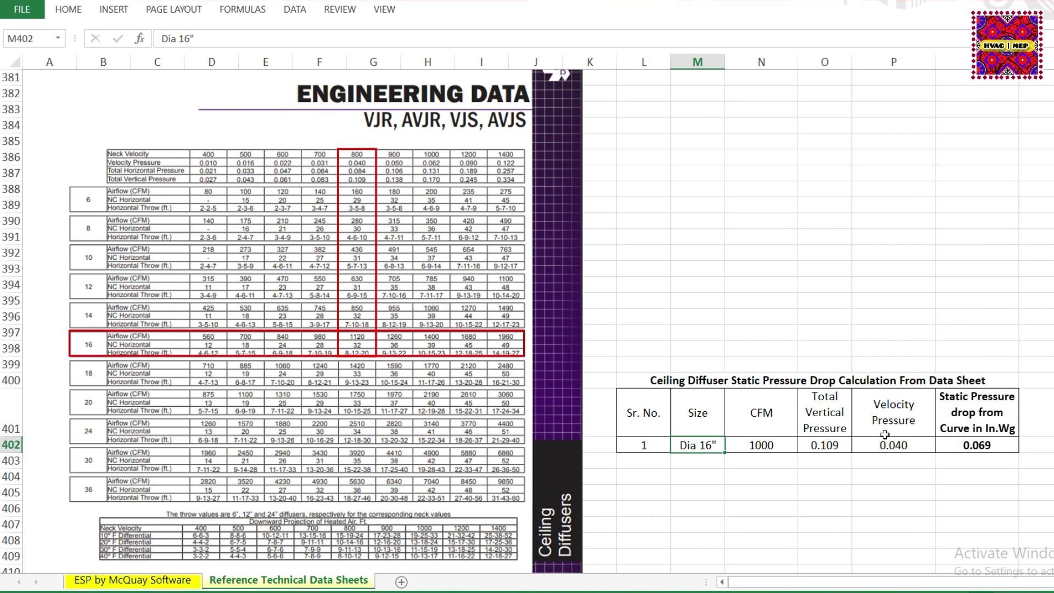
click(890, 432)
click(825, 426)
click(890, 428)
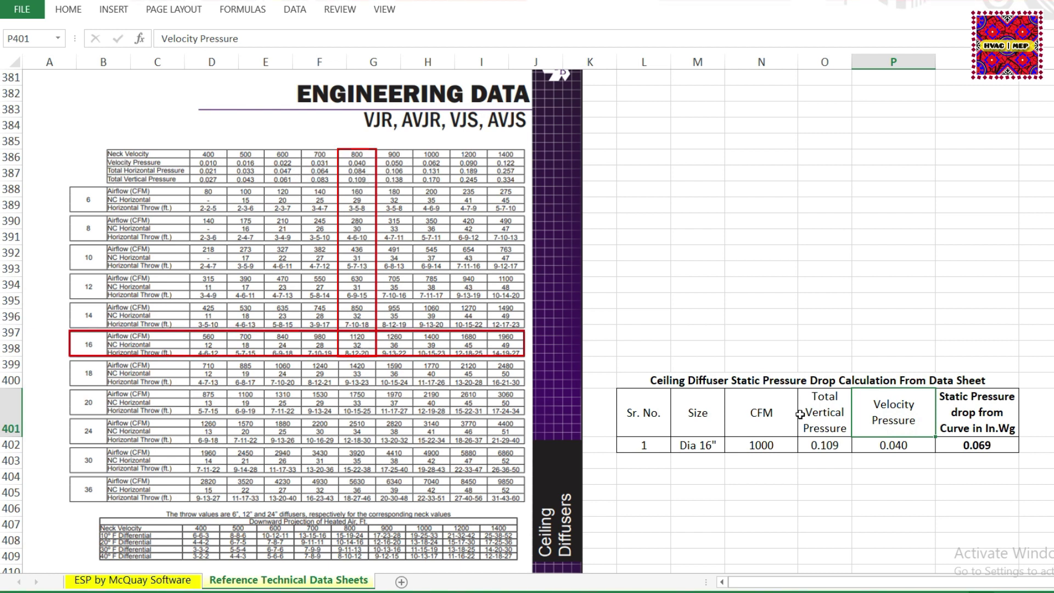
click(829, 446)
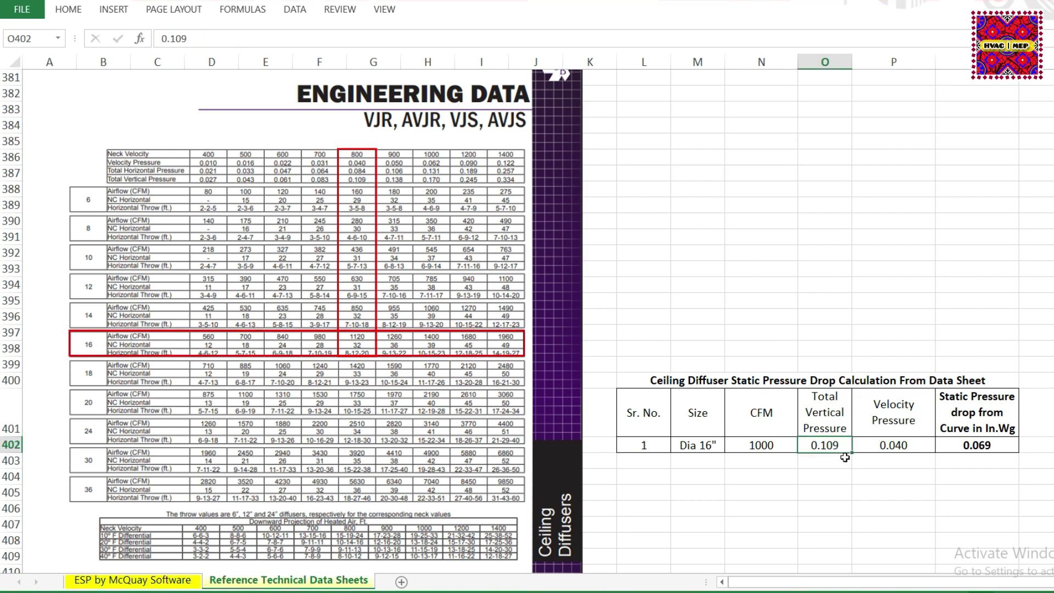
click(901, 444)
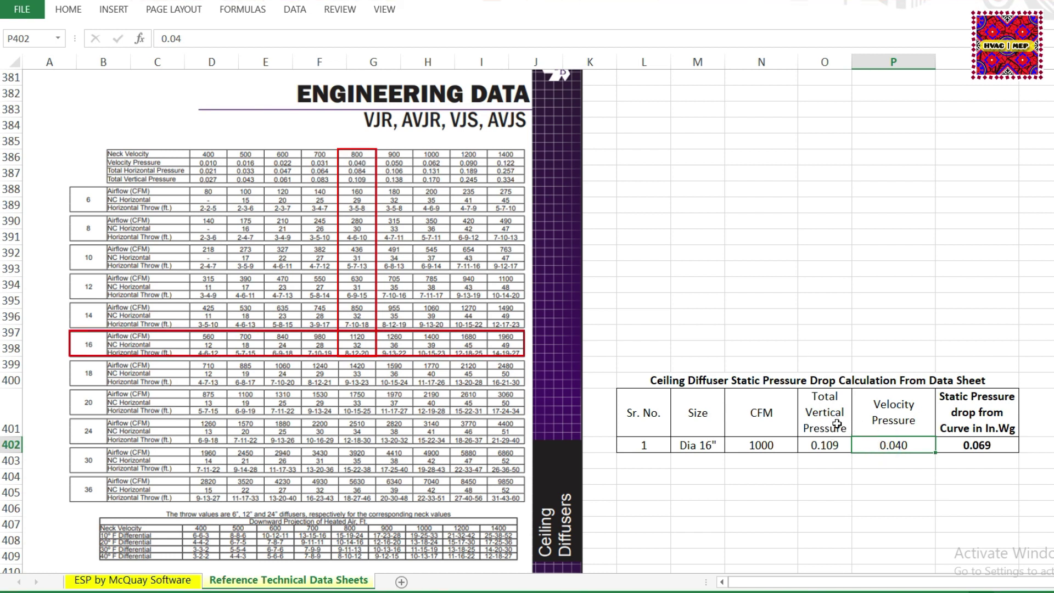
- Set the 0.069 static pressure drop cell to the formula =O402-P402
scroll(350, 374, down, 5)
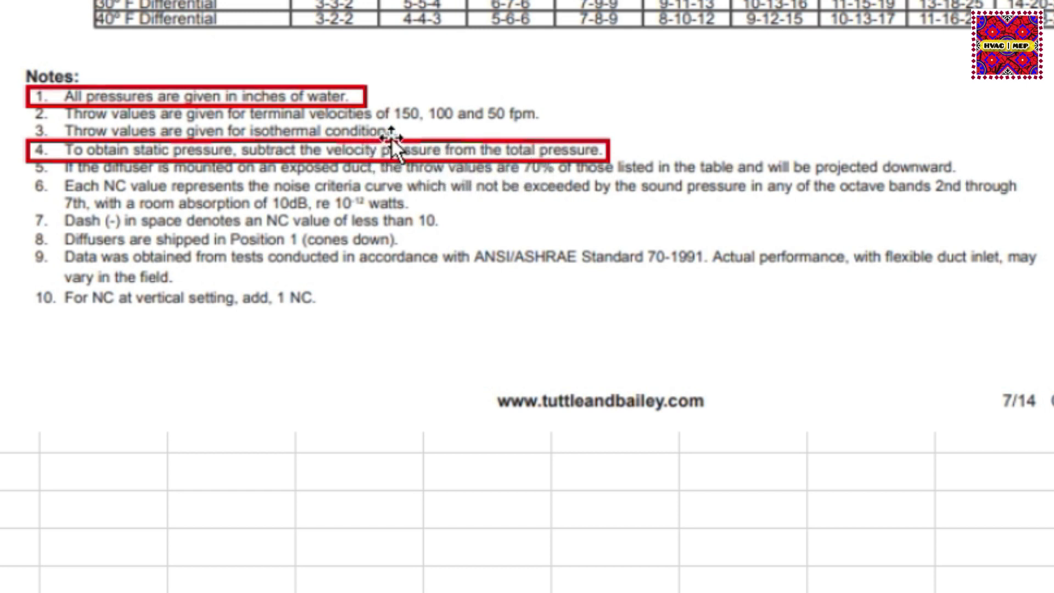
scroll(703, 374, up, 5)
scroll(704, 374, up, 1)
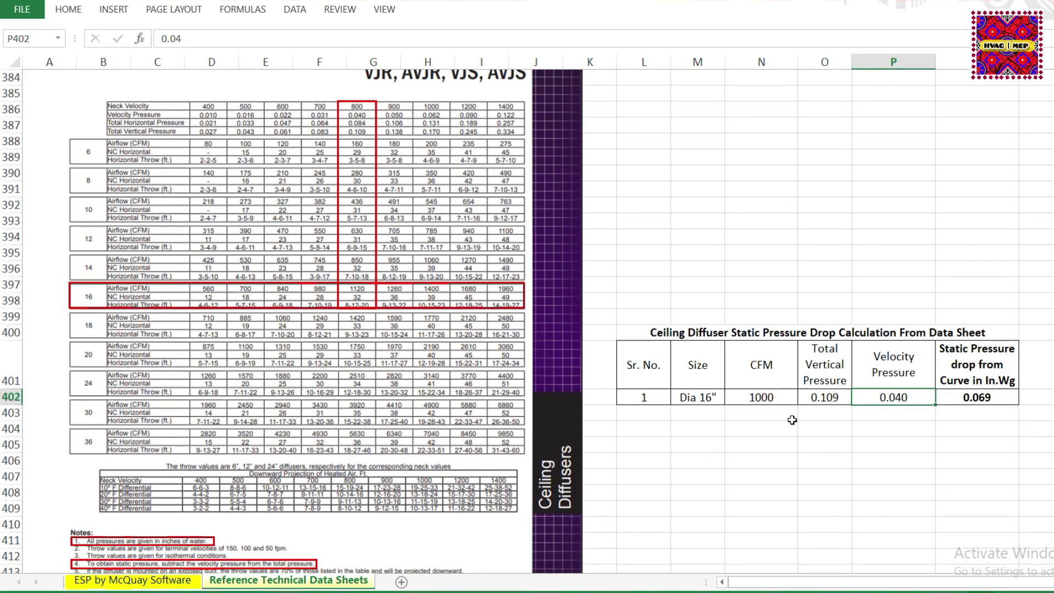
click(817, 374)
click(893, 384)
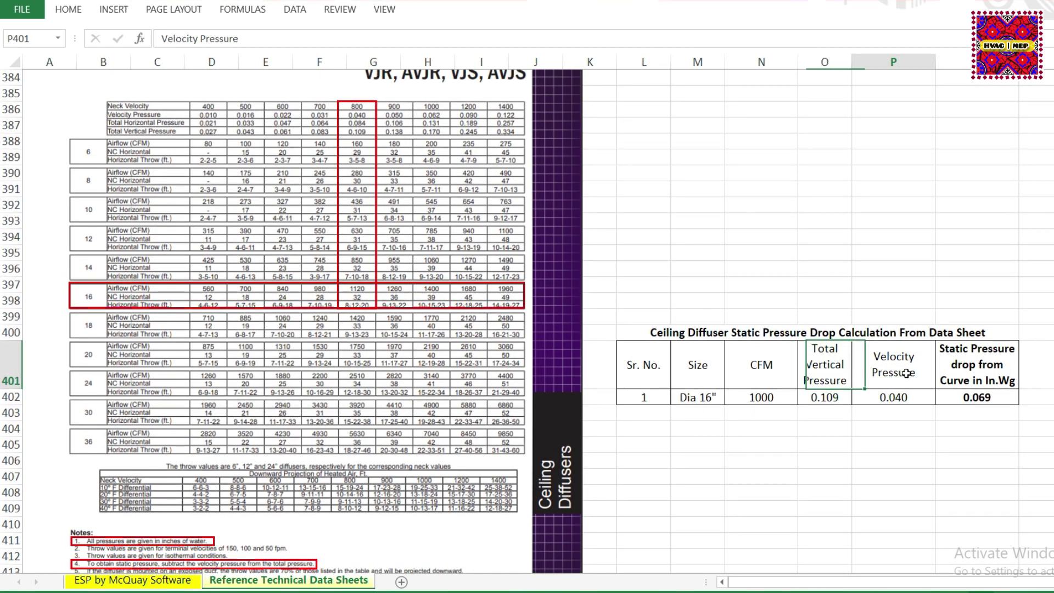
scroll(896, 409, up, 3)
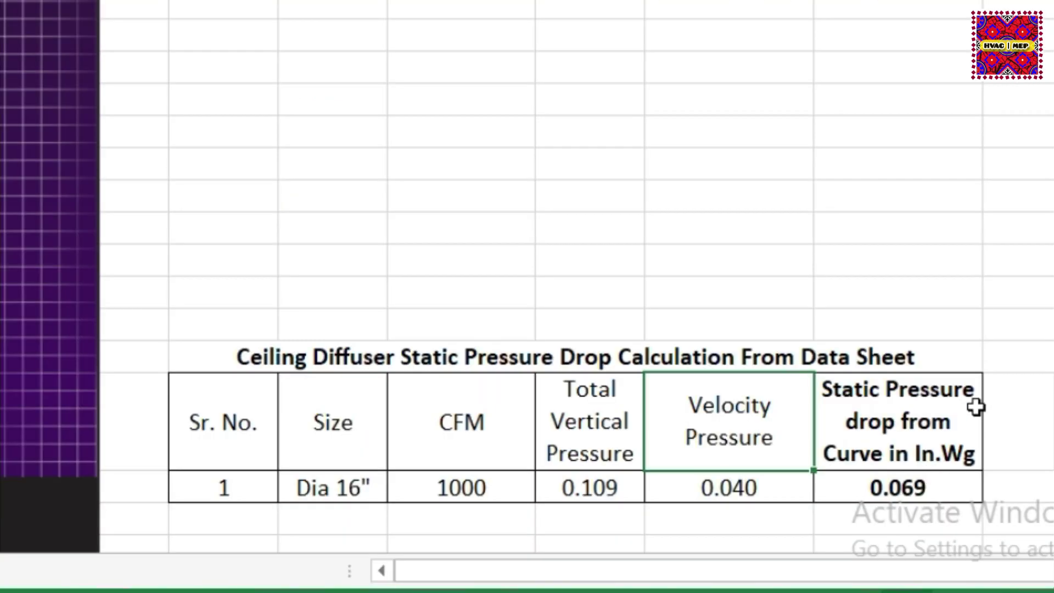
click(913, 487)
double_click(913, 487)
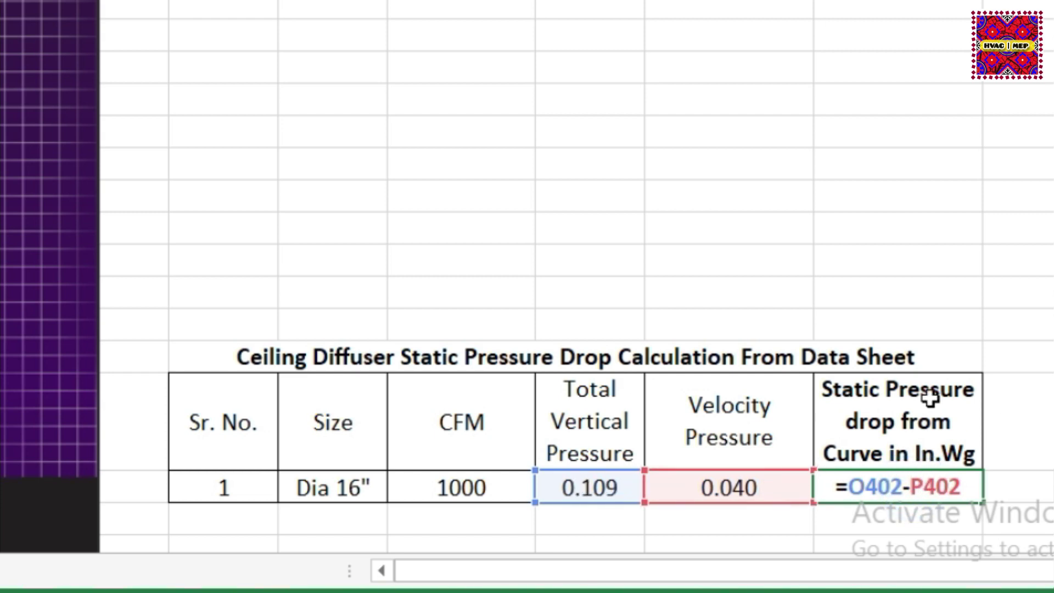
key(Return)
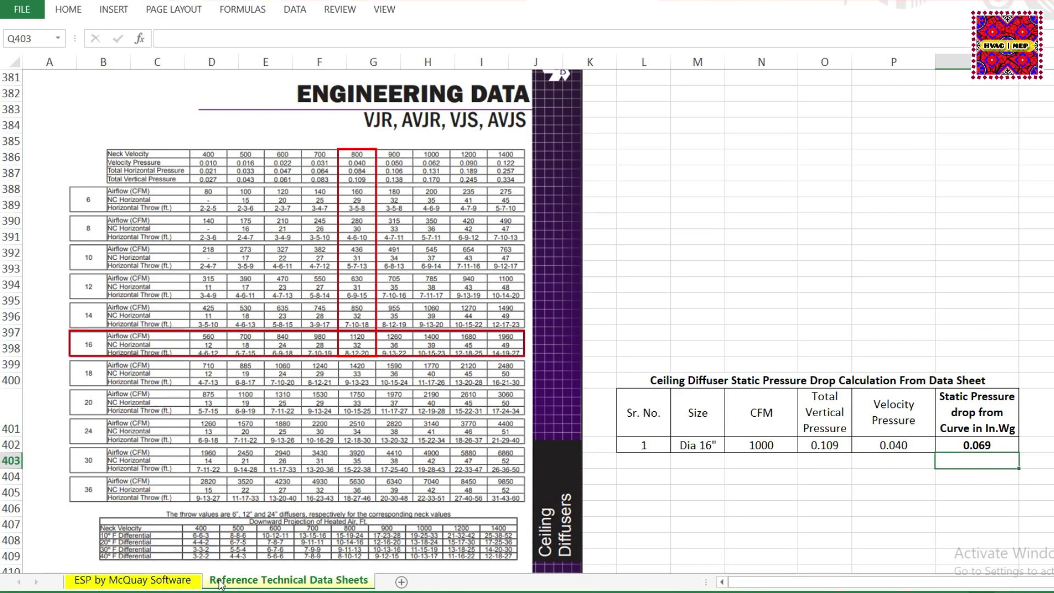
- Enter 0.069 as the Round Ceiling Diffuser pressure drop in H17 of the ESP by McQuay Software sheet
click(148, 580)
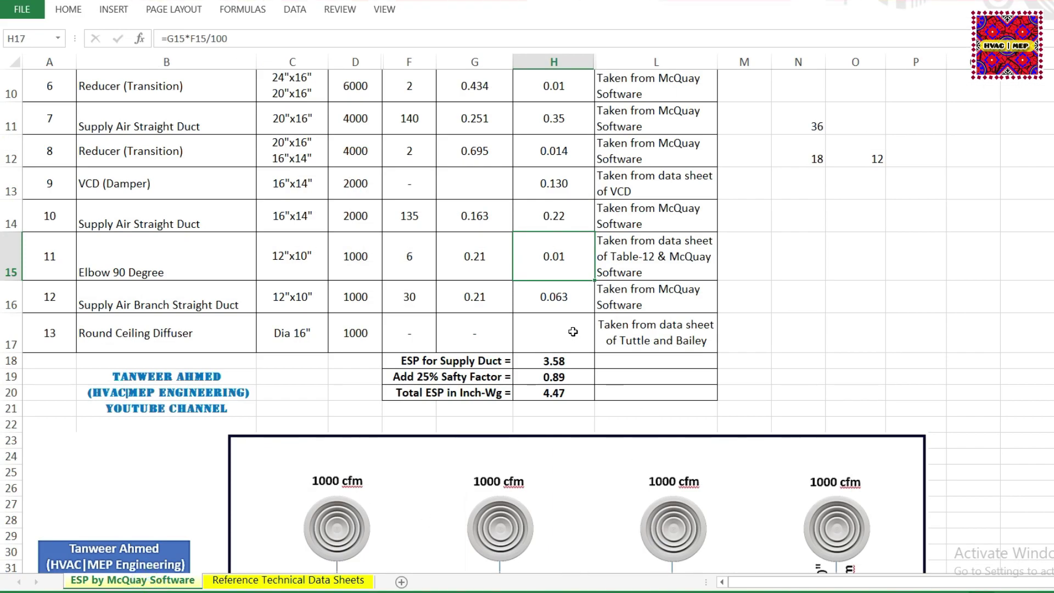
click(573, 332)
text(0.069)
key(Return)
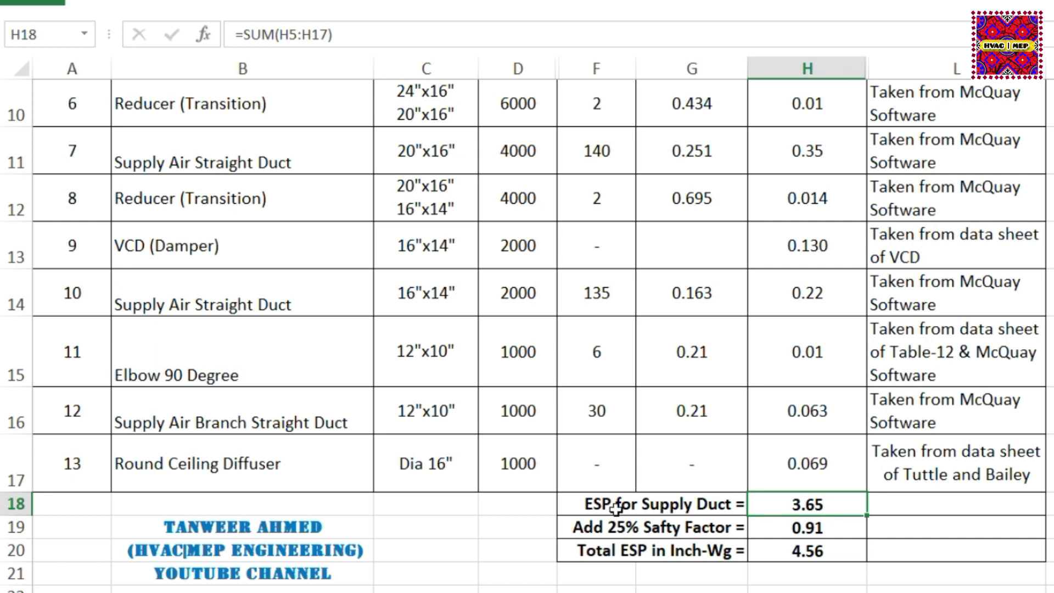
- Review H18's SUM formula unchanged, showing supply duct ESP 3.65 and total ESP 4.56 in. WG
scroll(551, 406, down, 3)
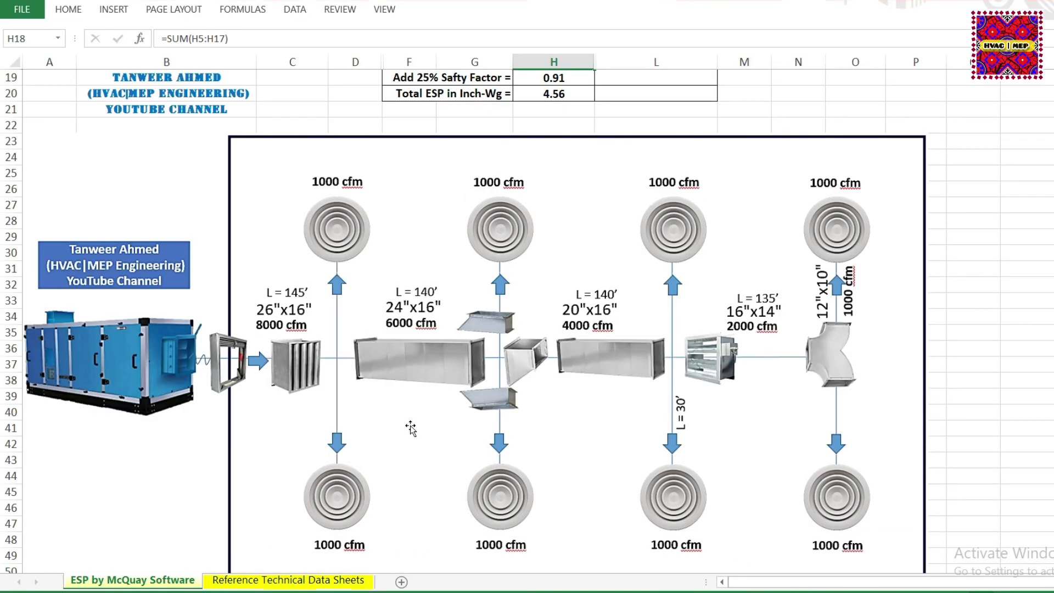
scroll(452, 411, up, 1)
scroll(454, 411, up, 3)
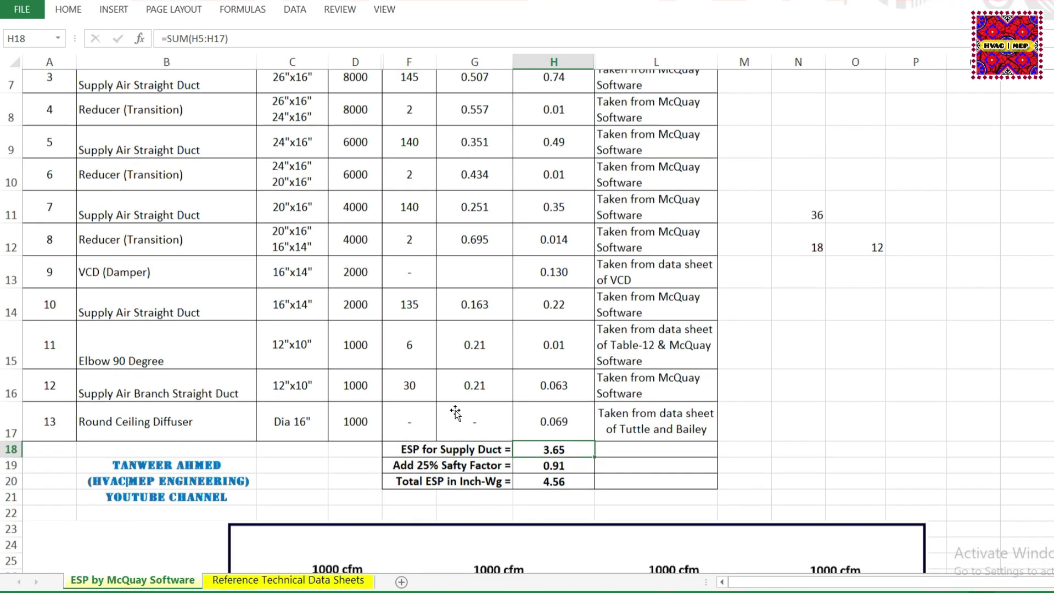
double_click(572, 458)
scroll(573, 458, up, 2)
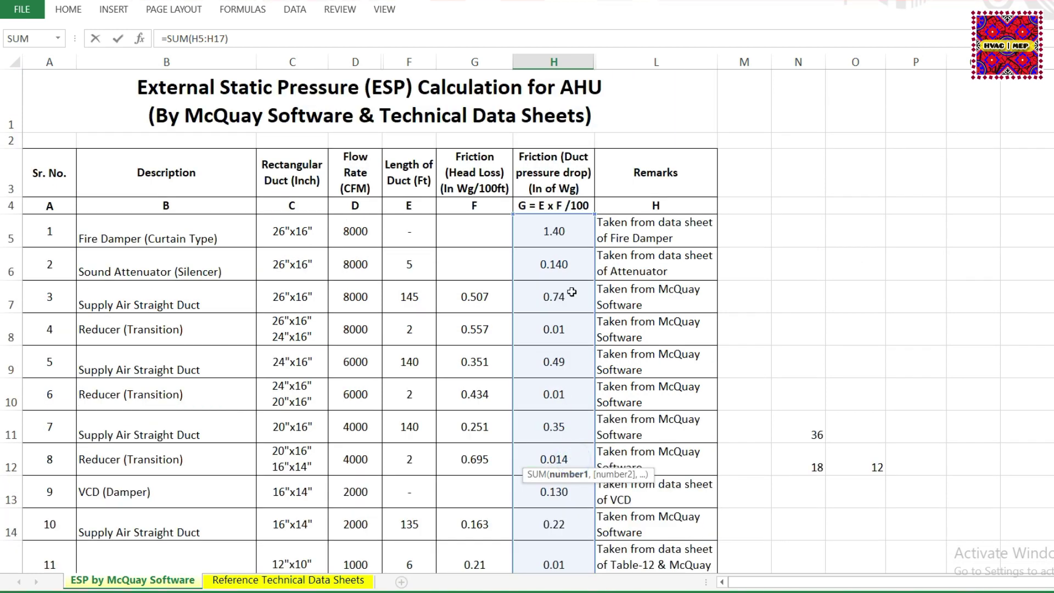
scroll(572, 293, down, 3)
scroll(577, 392, down, 1)
key(Escape)
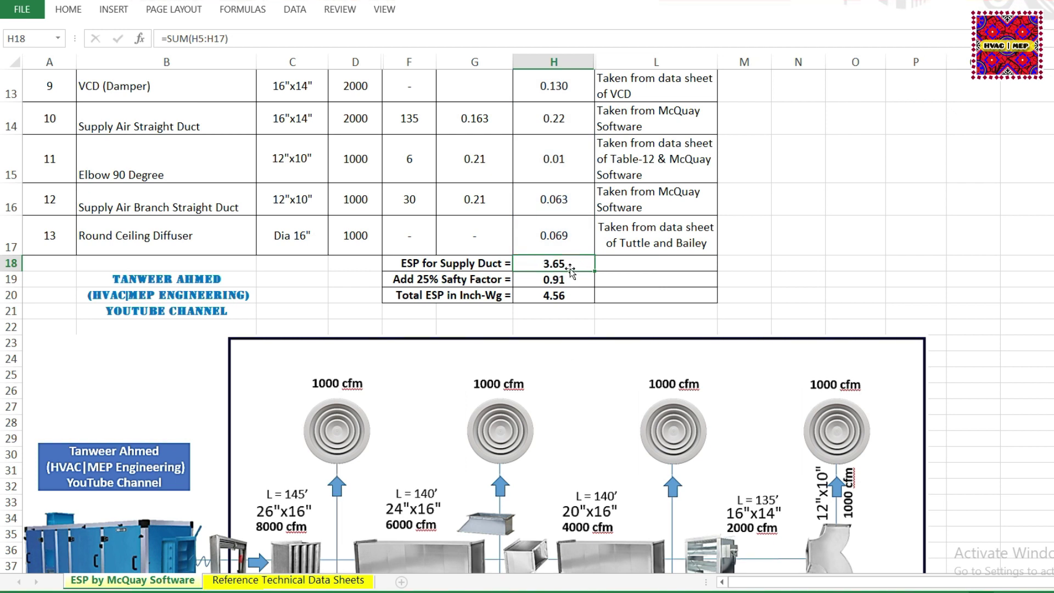
scroll(439, 417, down, 1)
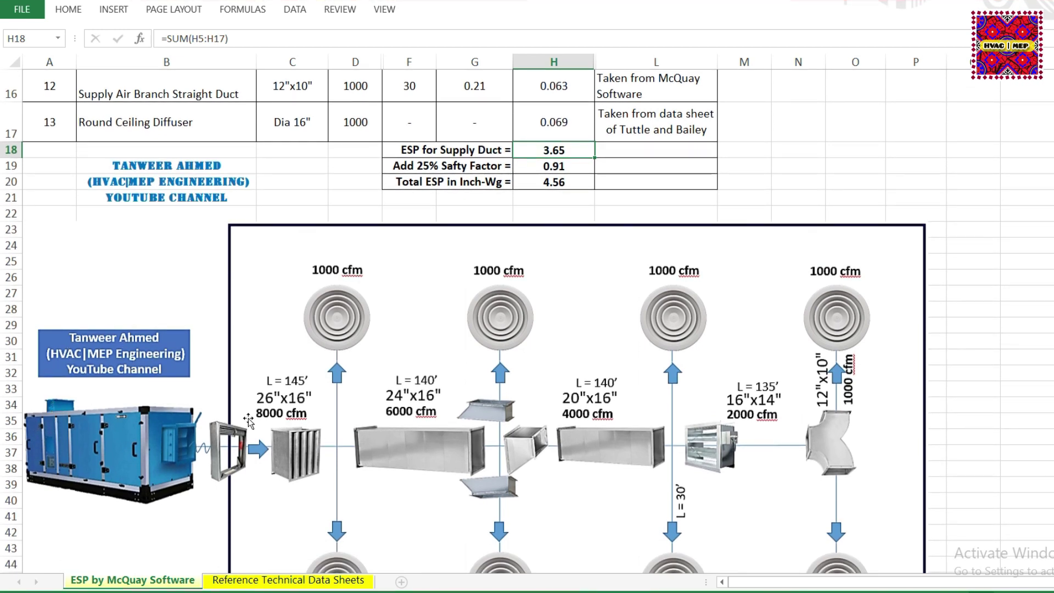
scroll(249, 421, up, 1)
scroll(412, 454, down, 2)
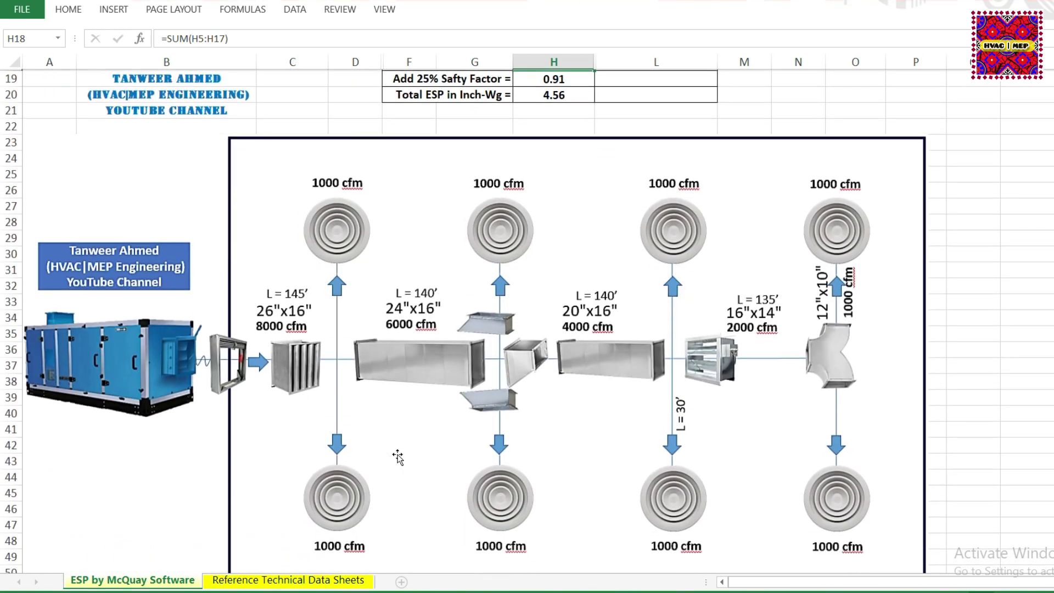
scroll(544, 423, up, 2)
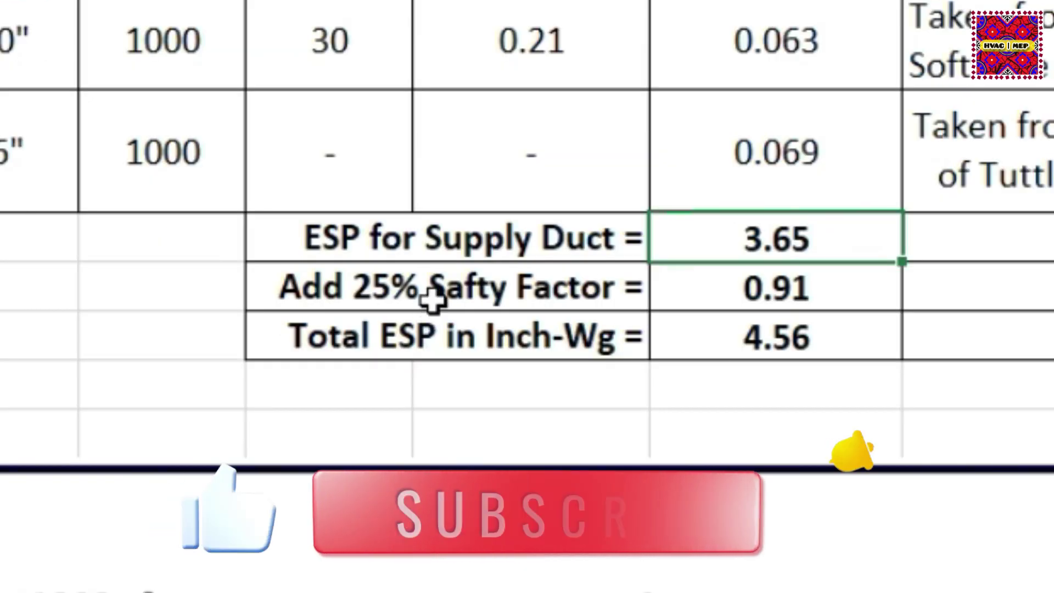
click(431, 300)
click(818, 235)
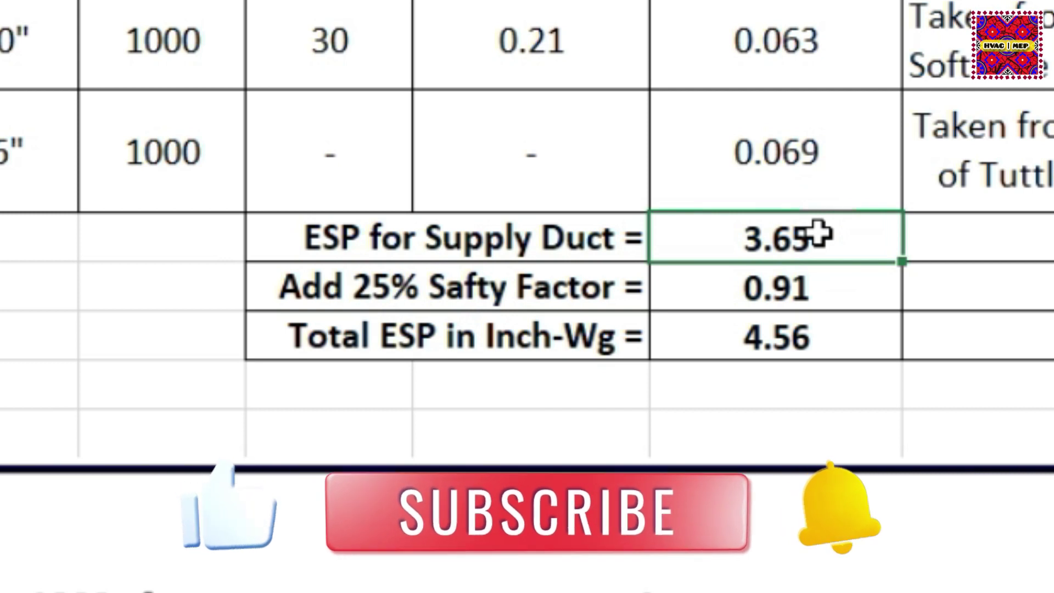
click(825, 287)
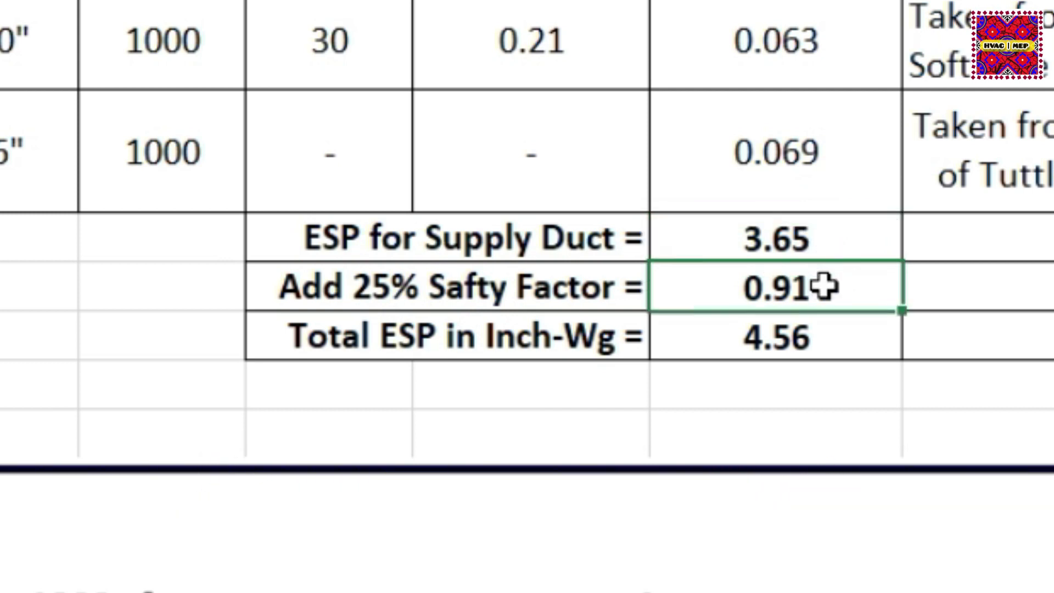
double_click(825, 286)
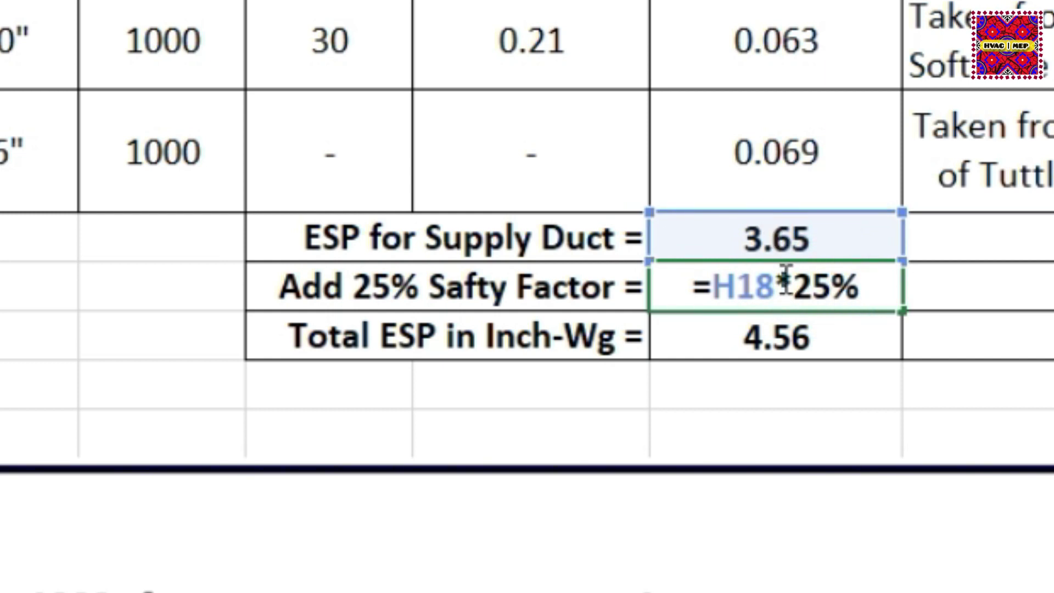
key(Return)
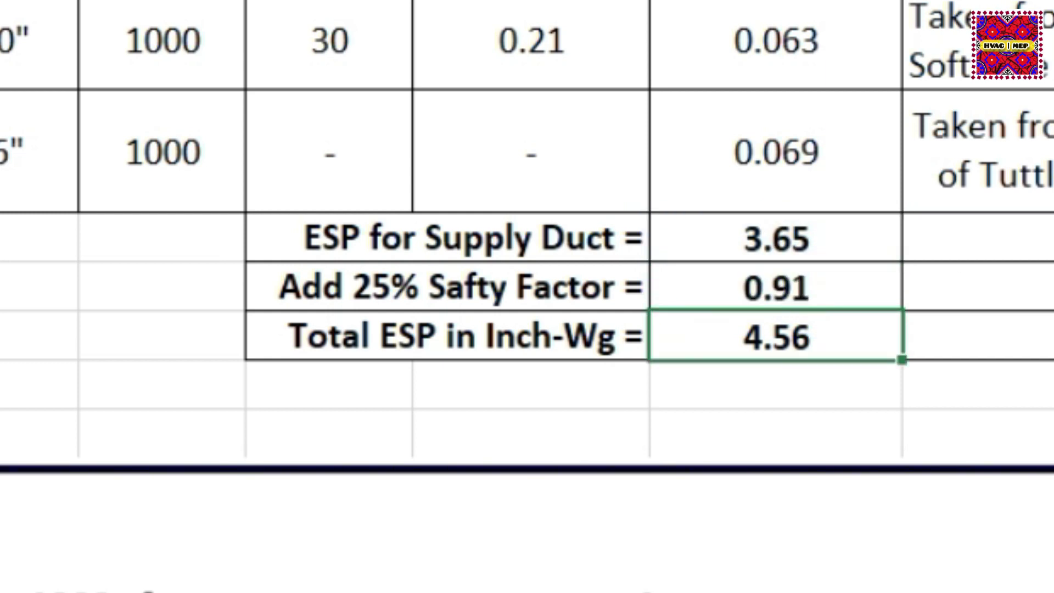
click(834, 250)
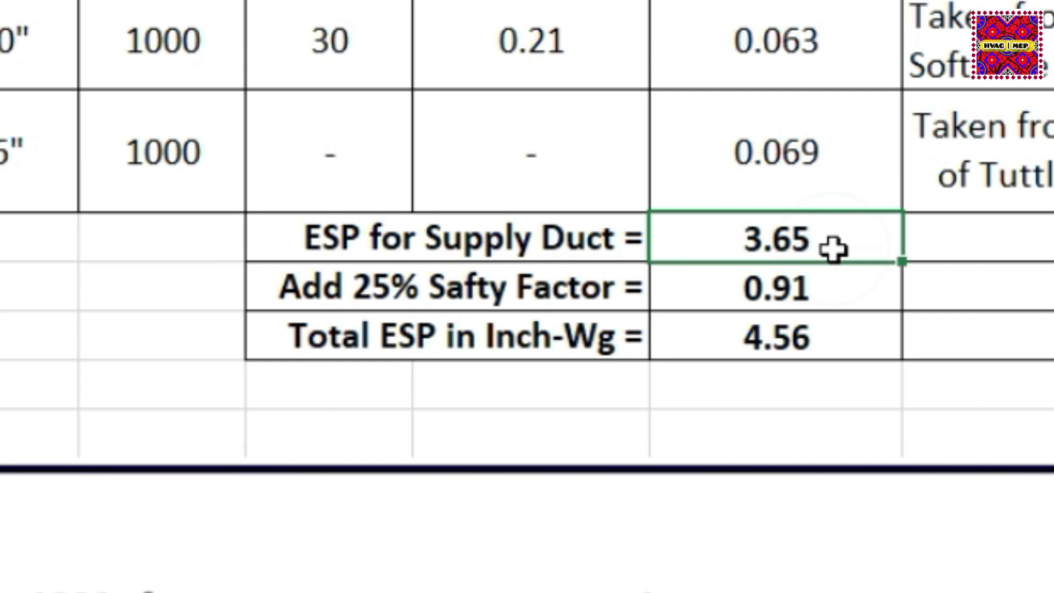
click(821, 285)
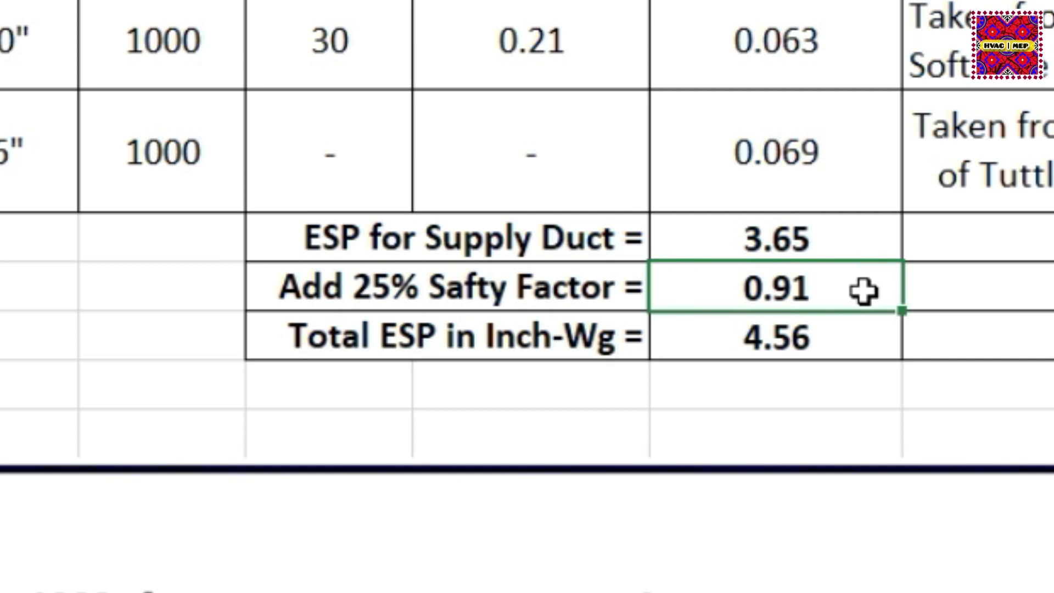
click(365, 291)
click(849, 286)
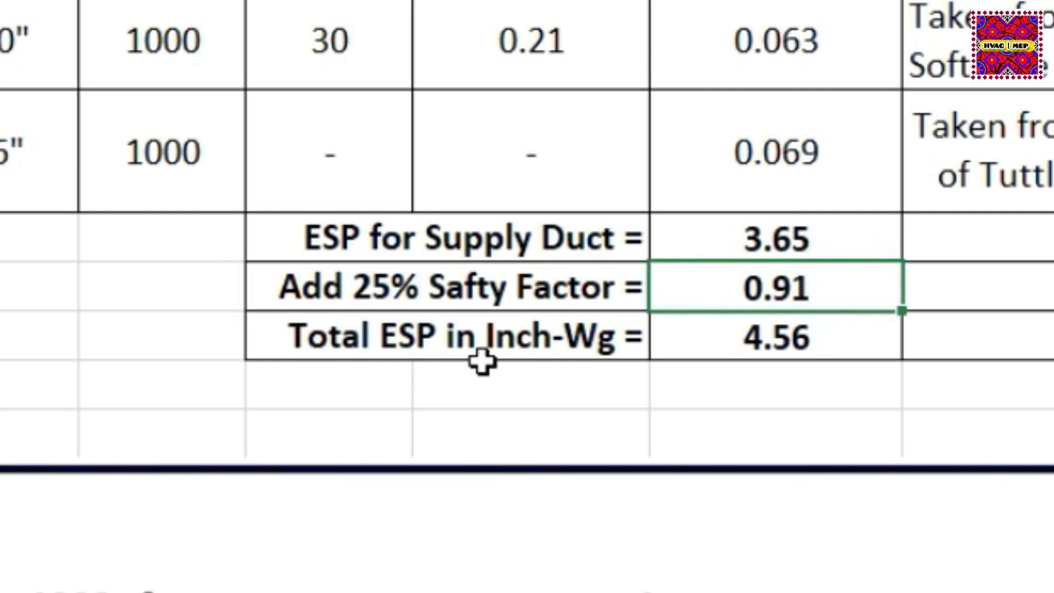
click(780, 343)
click(769, 237)
click(791, 291)
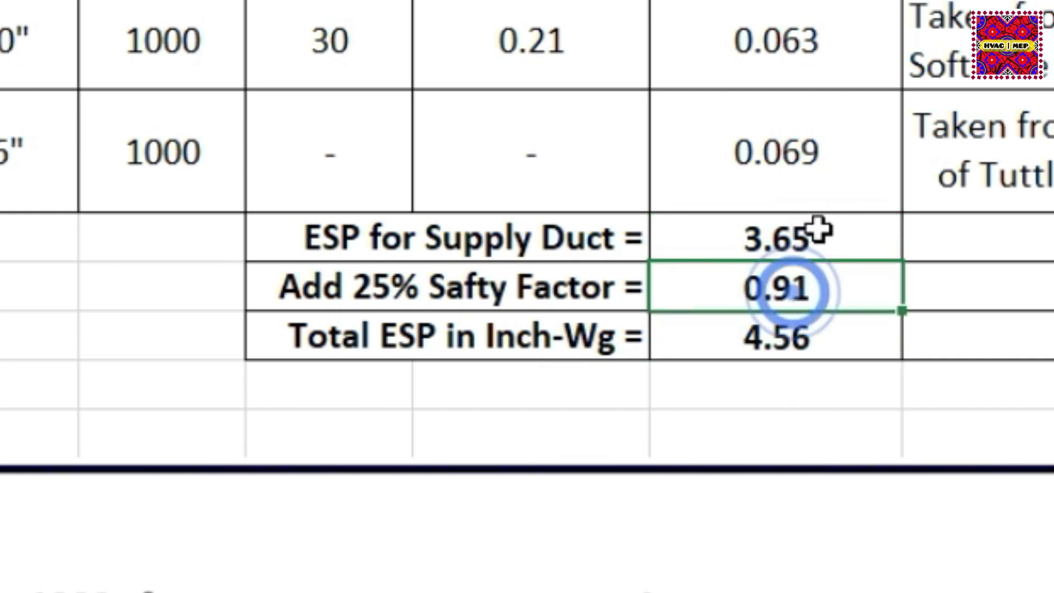
double_click(820, 338)
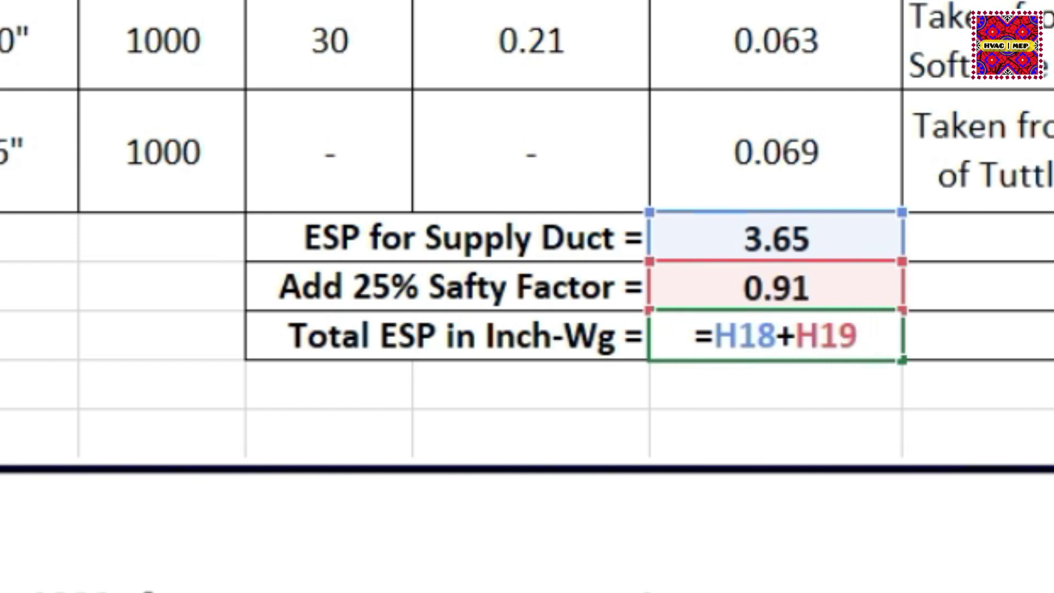
key(Return)
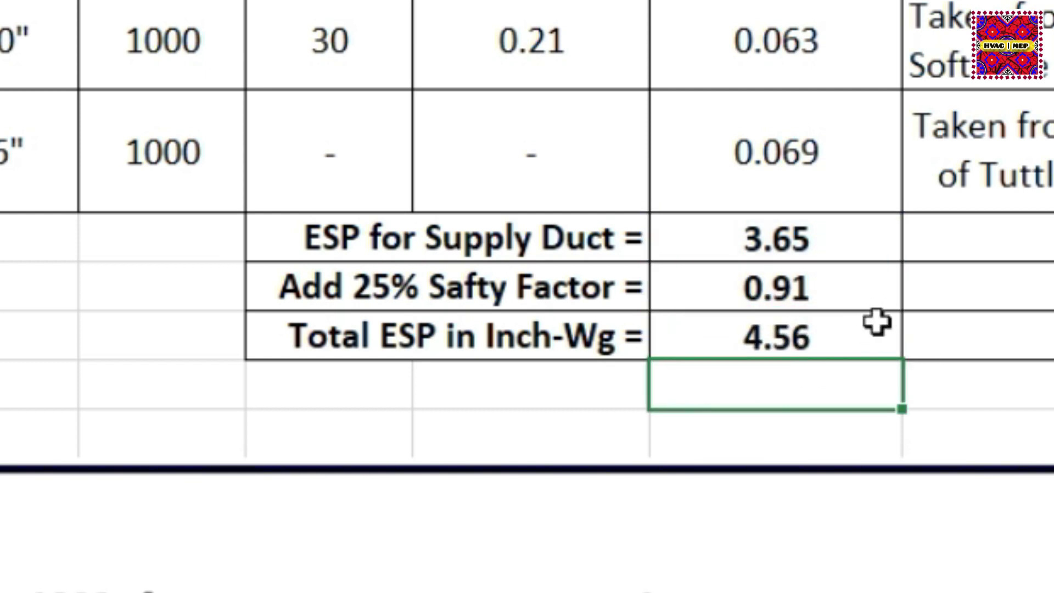
click(875, 323)
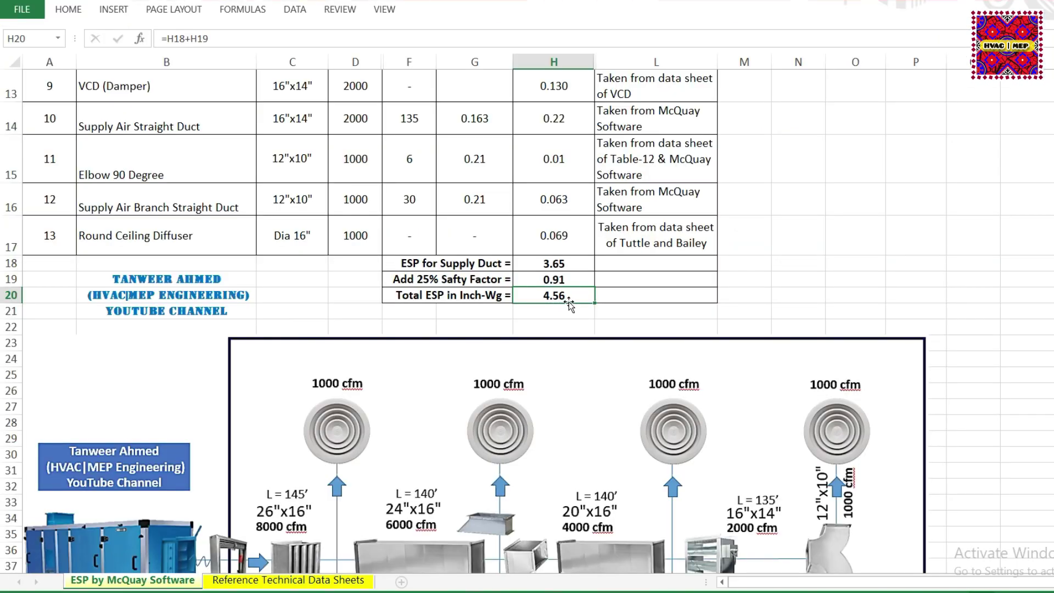
scroll(142, 365, down, 2)
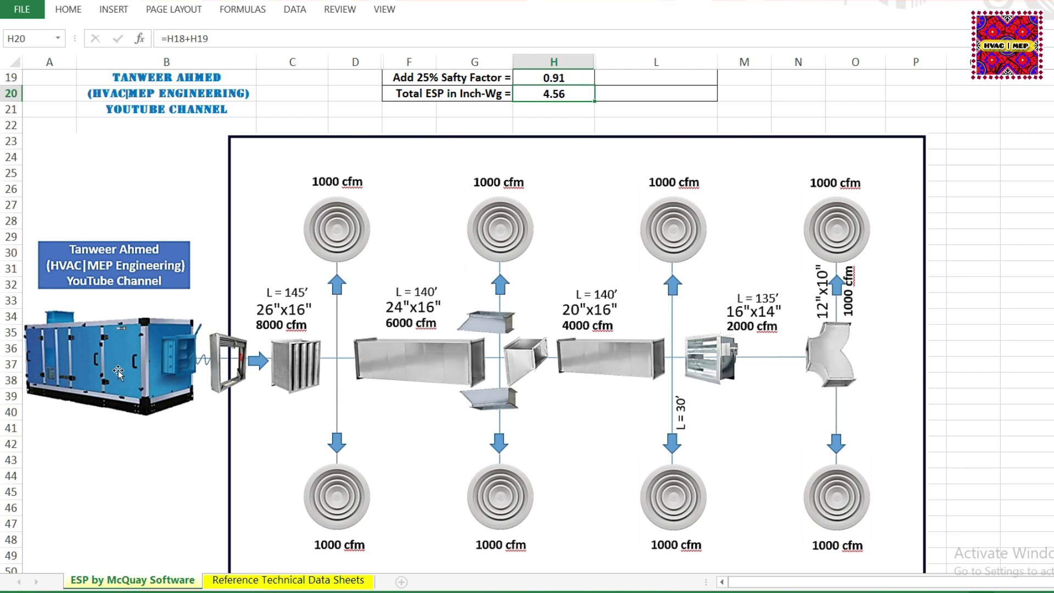
scroll(506, 126, up, 1)
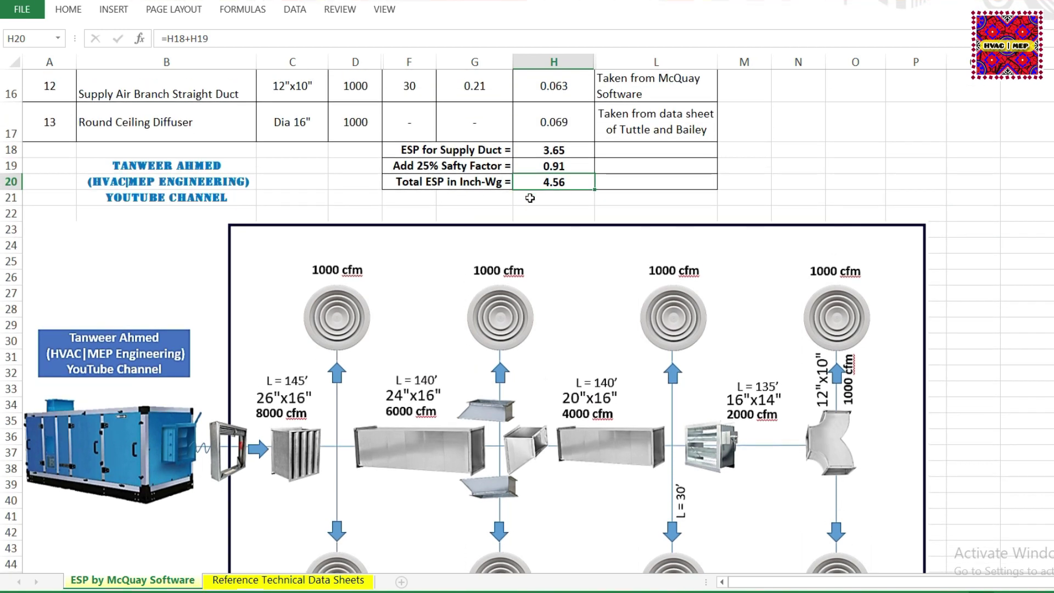